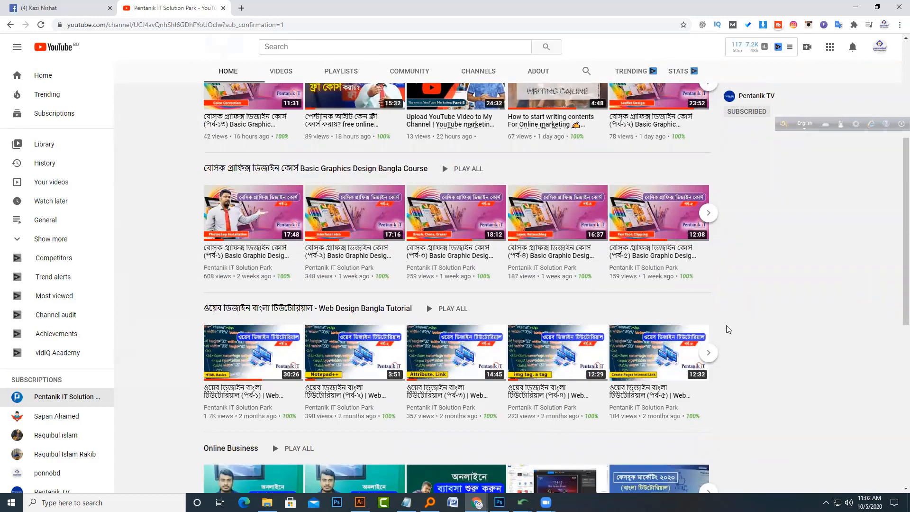
{"action": "scroll", "coordinate": [727, 328], "scroll_direction": "down", "scroll_amount": 2}
{"action": "scroll", "coordinate": [728, 329], "scroll_direction": "up", "scroll_amount": 6}
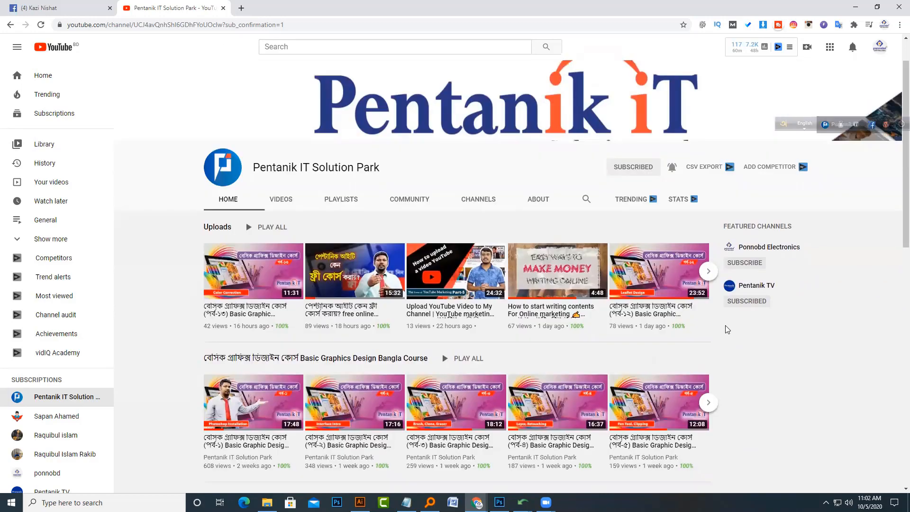
{"action": "scroll", "coordinate": [726, 329], "scroll_direction": "up", "scroll_amount": 1}
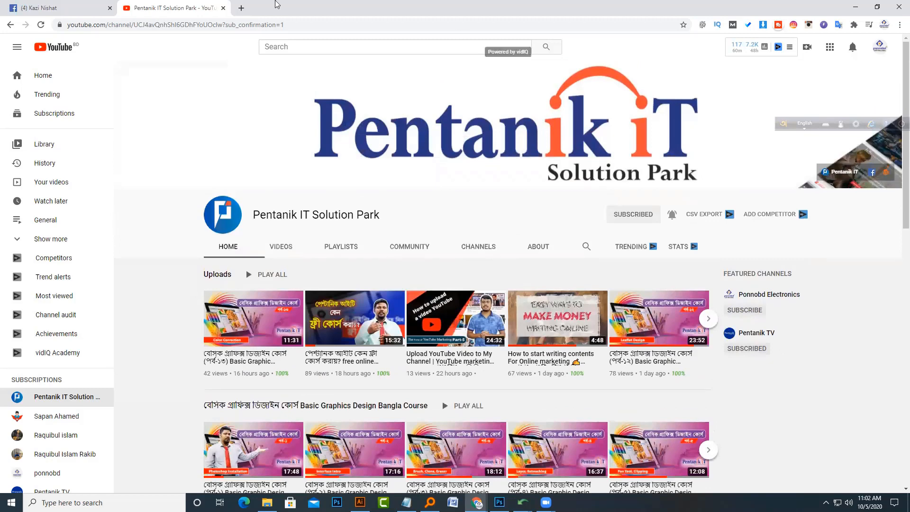
Step: Open a new tab to Google and search for "natural view"
{"action": "left_click", "coordinate": [241, 8]}
{"action": "type", "text": "g"}
{"action": "key", "text": "Return"}
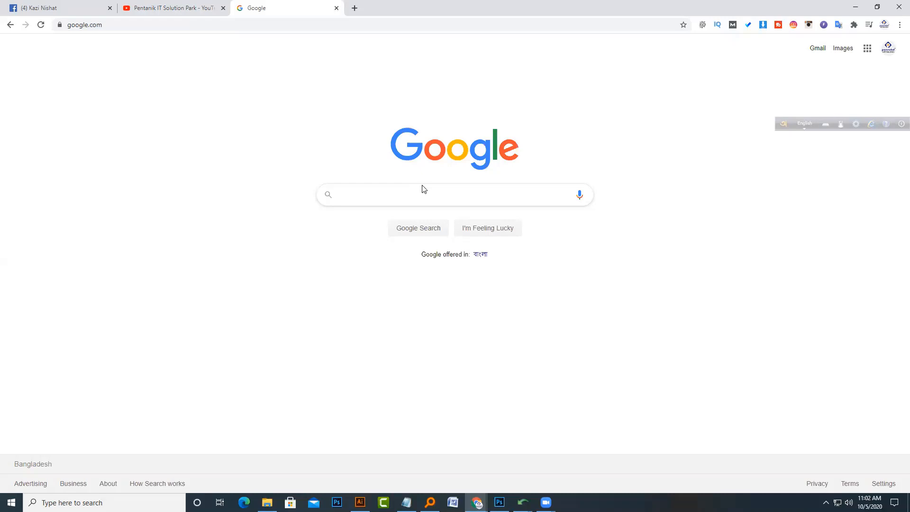
{"action": "type", "text": "a"}
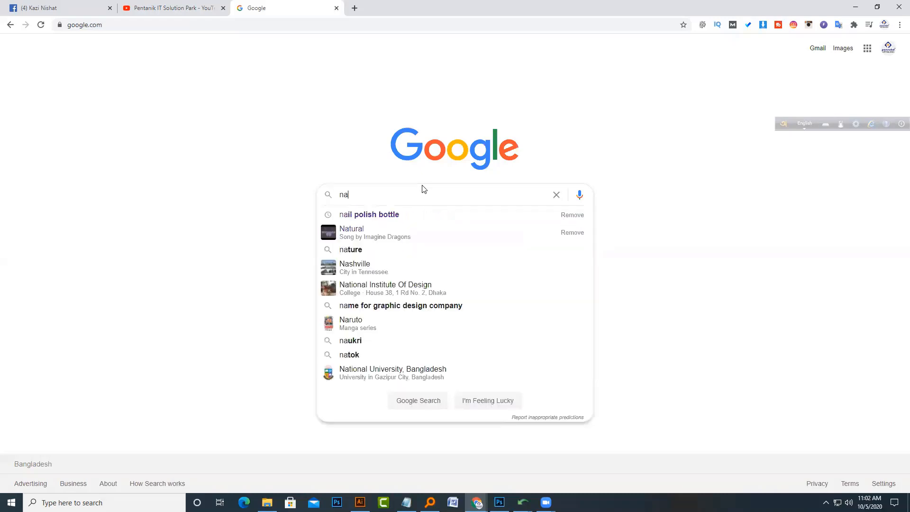
{"action": "type", "text": "tural view"}
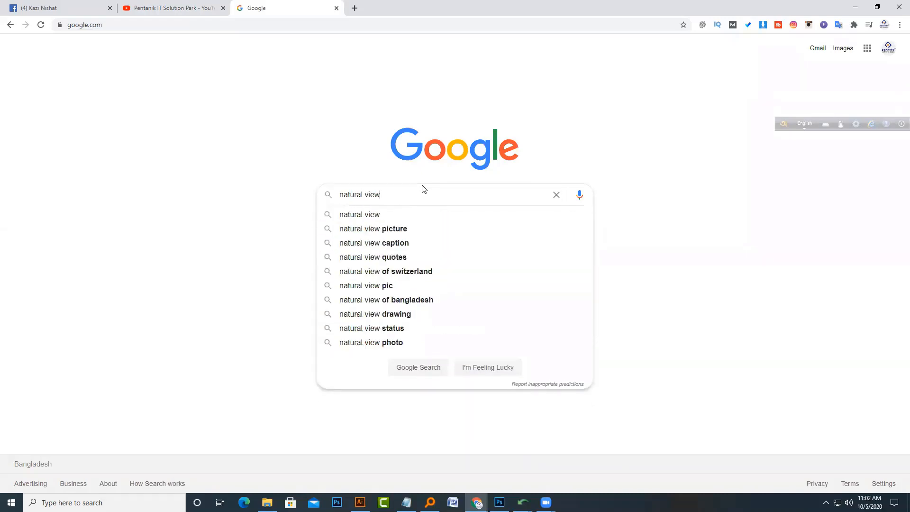
{"action": "key", "text": "Return"}
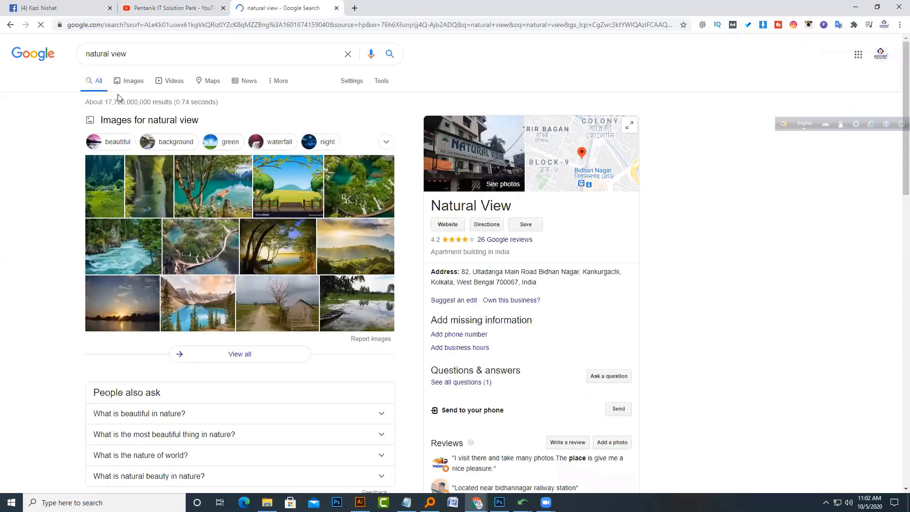
Step: Switch to image results and start saving the lake image with the boat
{"action": "left_click", "coordinate": [119, 83]}
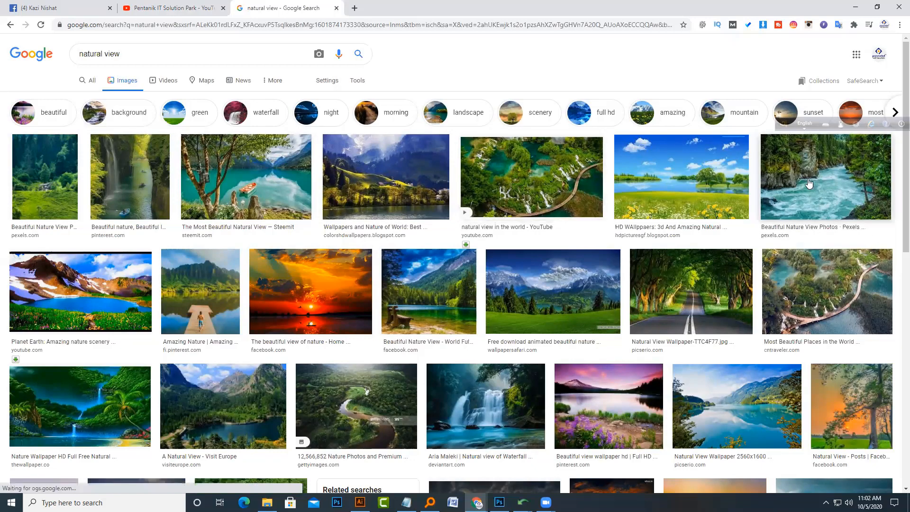
{"action": "right_click", "coordinate": [247, 175]}
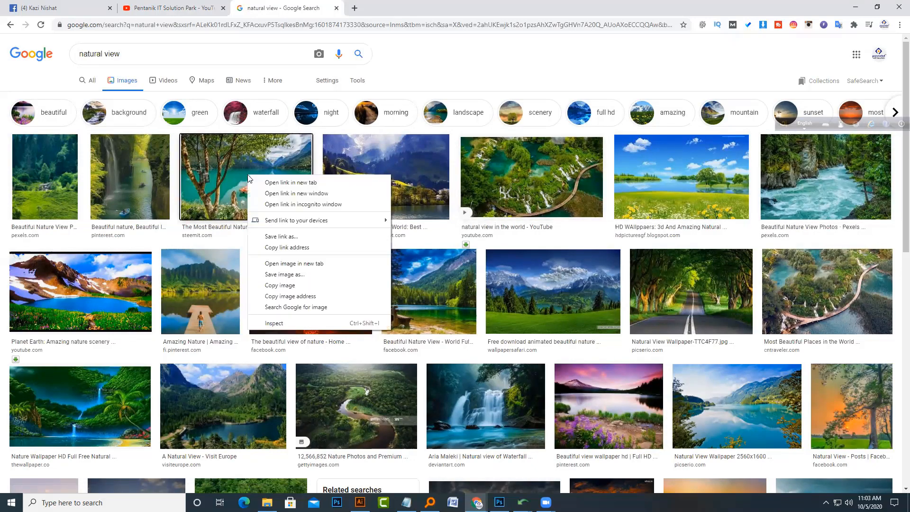
{"action": "left_click", "coordinate": [284, 274]}
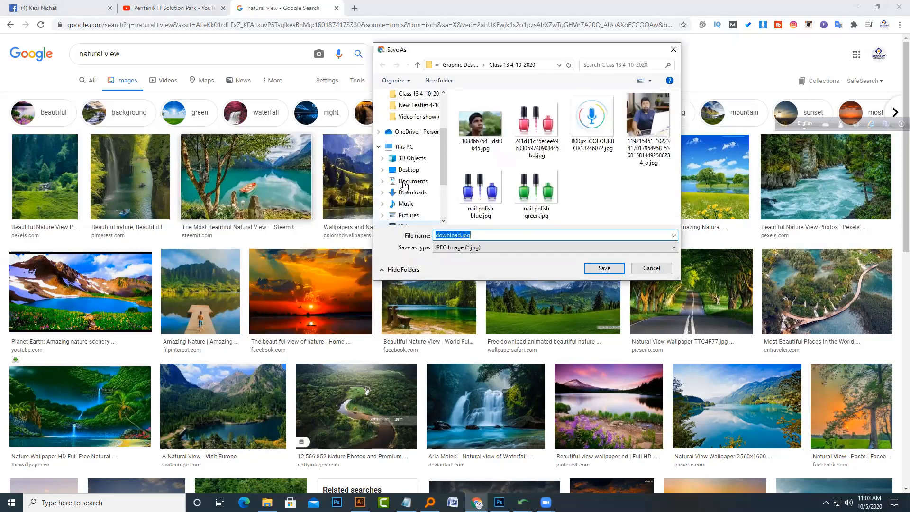
Step: Create a folder named Class 14 5-10-2020 inside Graphic Design and save the image there as download.jpg
{"action": "left_click", "coordinate": [459, 64]}
{"action": "scroll", "coordinate": [550, 170], "scroll_direction": "down", "scroll_amount": 5}
{"action": "right_click", "coordinate": [553, 188]}
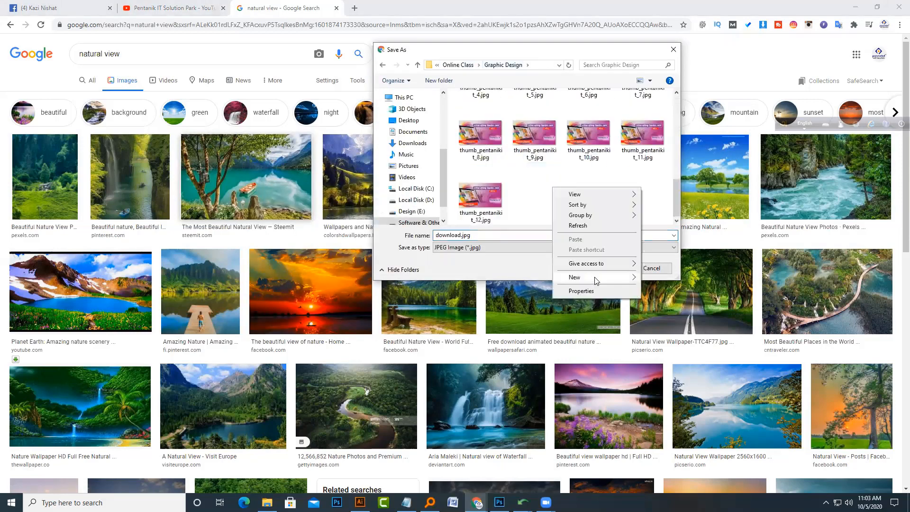
{"action": "mouse_move", "coordinate": [596, 281]}
{"action": "left_click", "coordinate": [657, 278]}
{"action": "type", "text": "Class 14 5"}
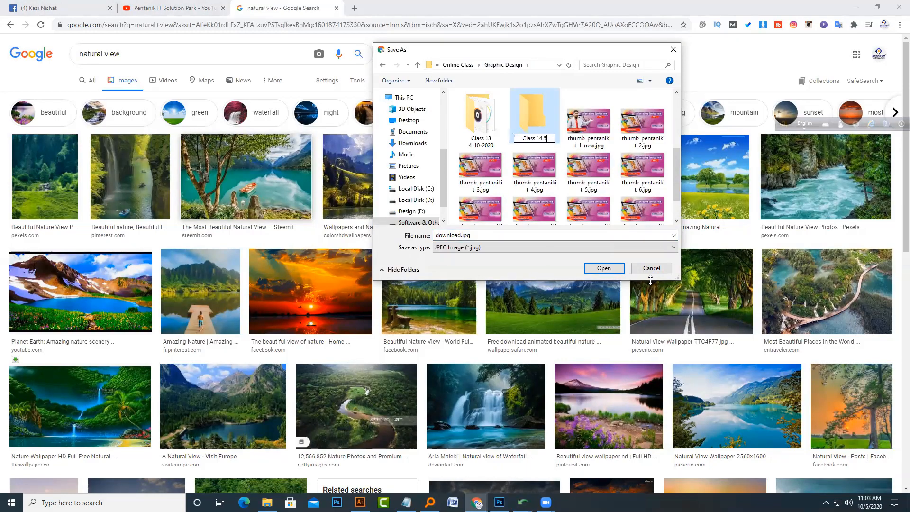
{"action": "type", "text": "-10-2020"}
{"action": "key", "text": "Return"}
{"action": "key", "text": "Return"}
{"action": "key", "text": "Return"}
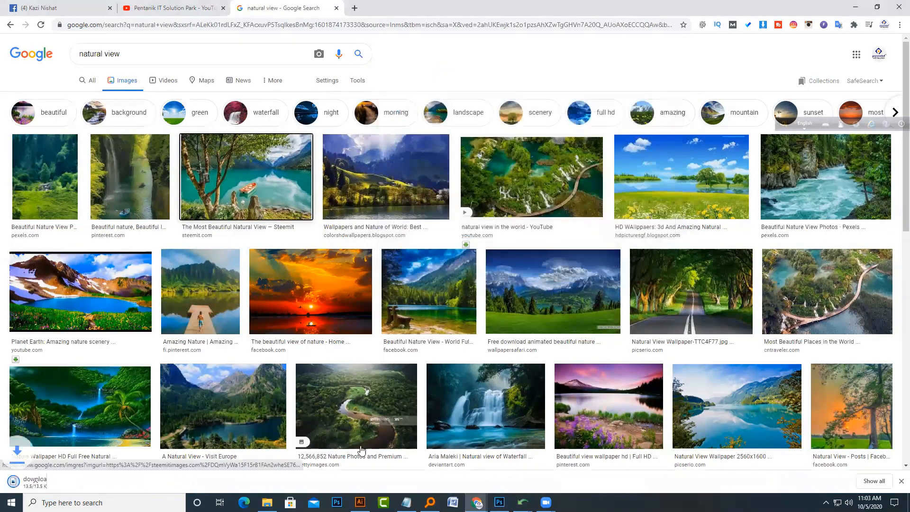
Step: Open the Class 14 5-10-2020 folder in File Explorer and select download.jpg
{"action": "left_click", "coordinate": [267, 502]}
{"action": "double_click", "coordinate": [493, 5]}
{"action": "left_click", "coordinate": [259, 74]}
{"action": "double_click", "coordinate": [778, 108]}
{"action": "left_click", "coordinate": [116, 113]}
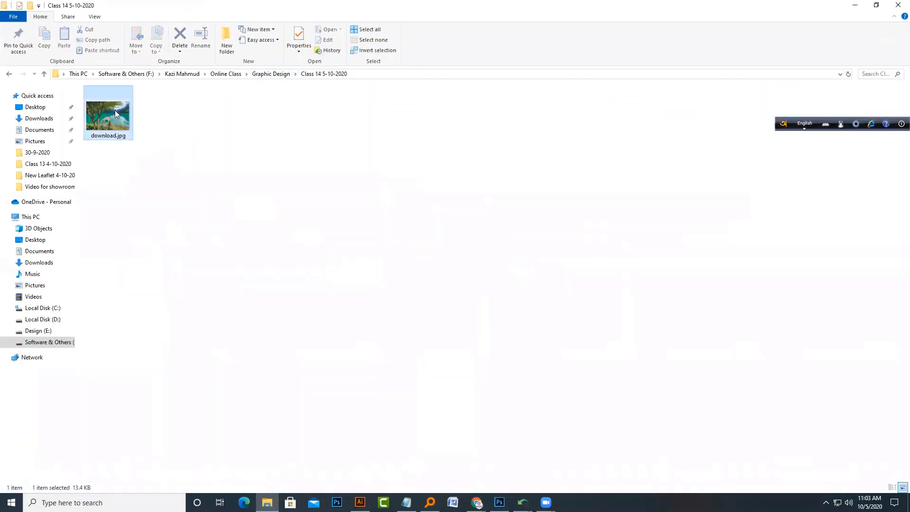
Step: Inspect the image dimensions of download.jpg in its file properties details
{"action": "right_click", "coordinate": [114, 110]}
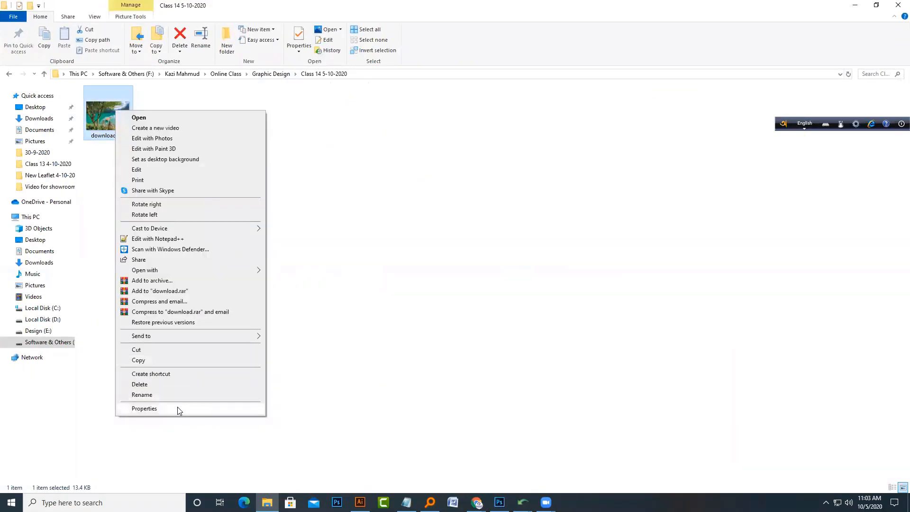
{"action": "left_click", "coordinate": [177, 407]}
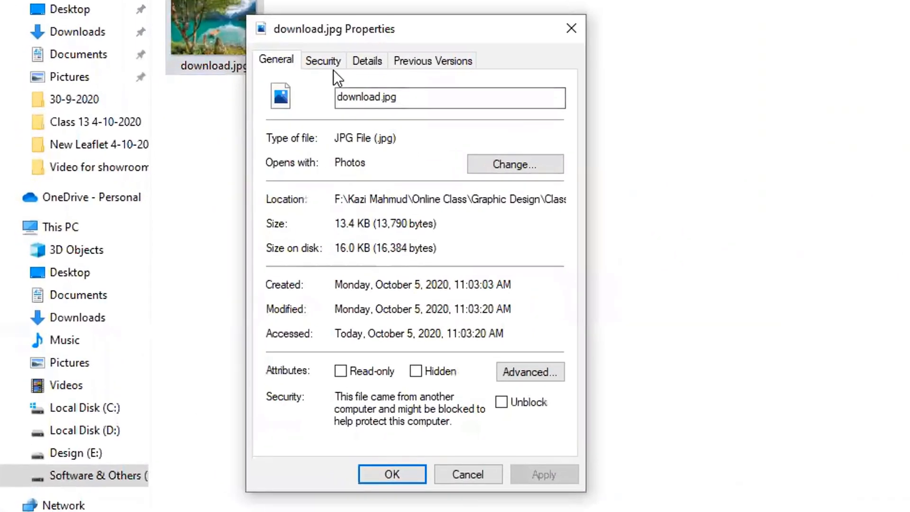
{"action": "left_click", "coordinate": [366, 59]}
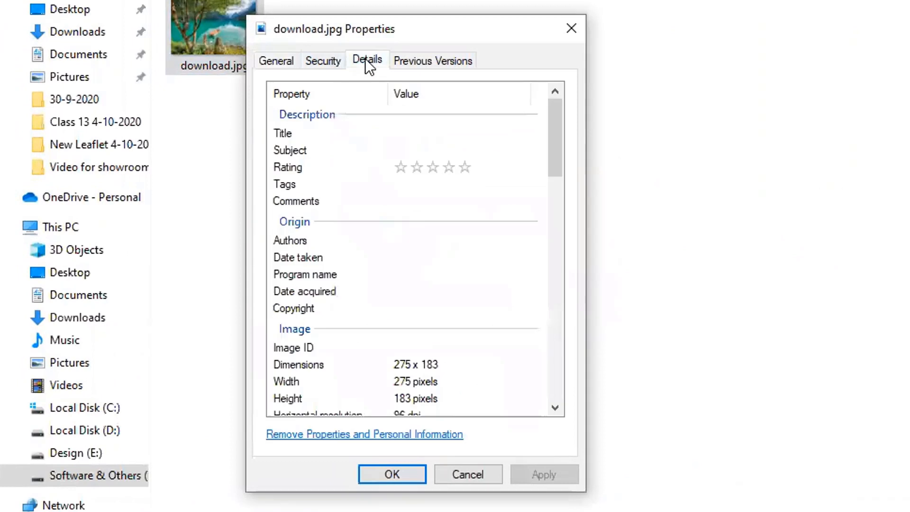
{"action": "scroll", "coordinate": [403, 291], "scroll_direction": "down", "scroll_amount": 2}
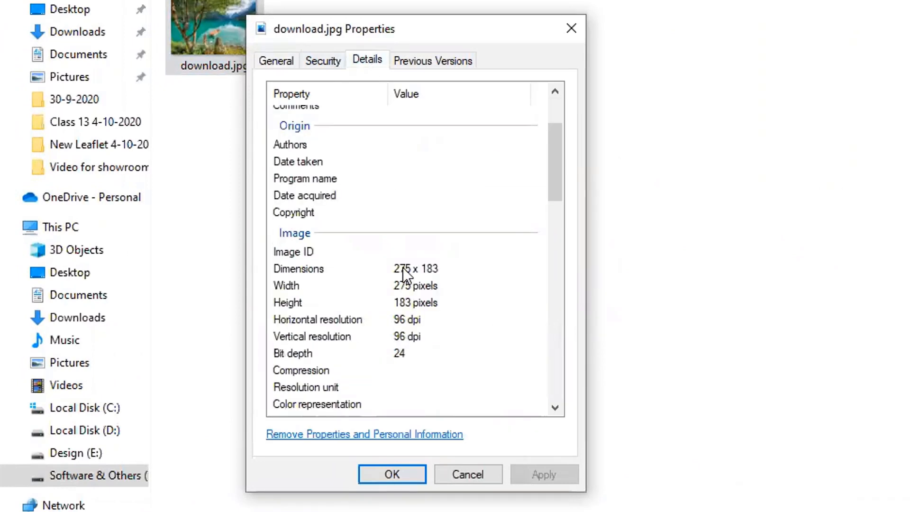
{"action": "left_click", "coordinate": [403, 267]}
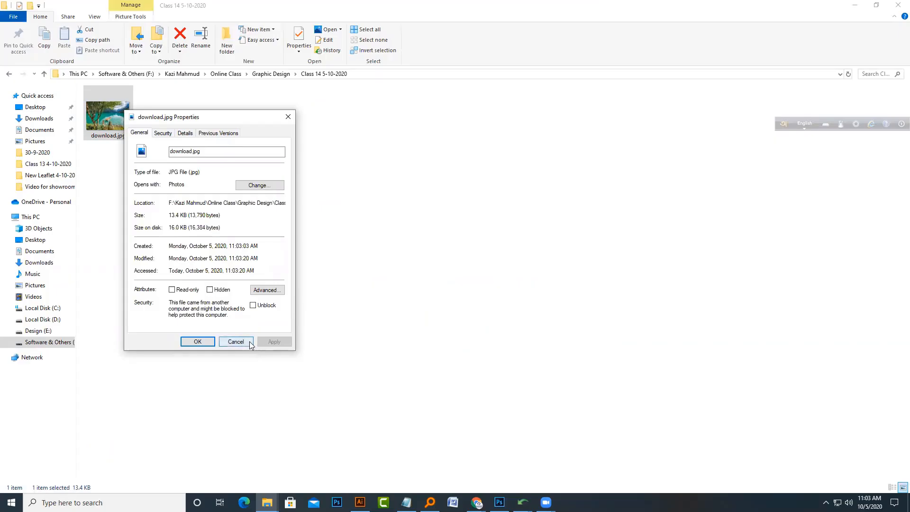
Step: View download.jpg in Photos zoomed in to judge its quality, then close it
{"action": "left_click", "coordinate": [249, 343]}
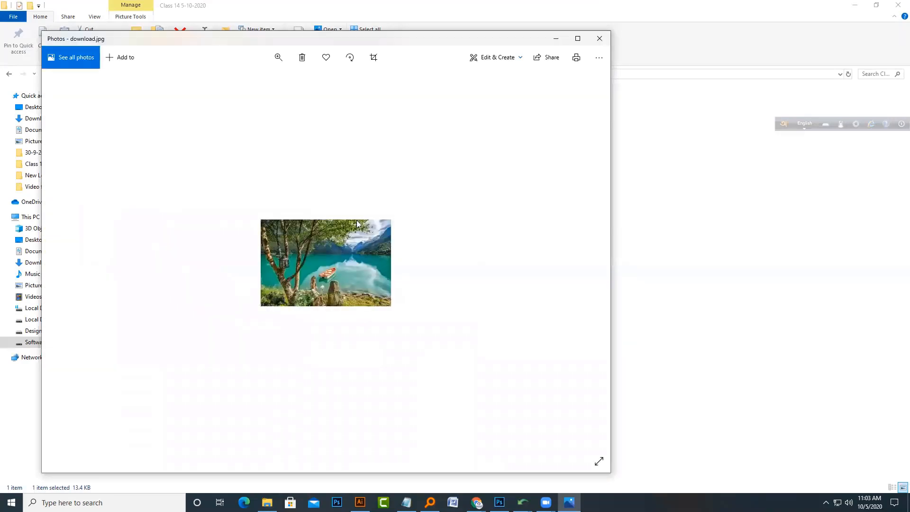
{"action": "left_click", "coordinate": [278, 58]}
{"action": "left_click_drag", "start_coordinate": [236, 83], "coordinate": [344, 109]}
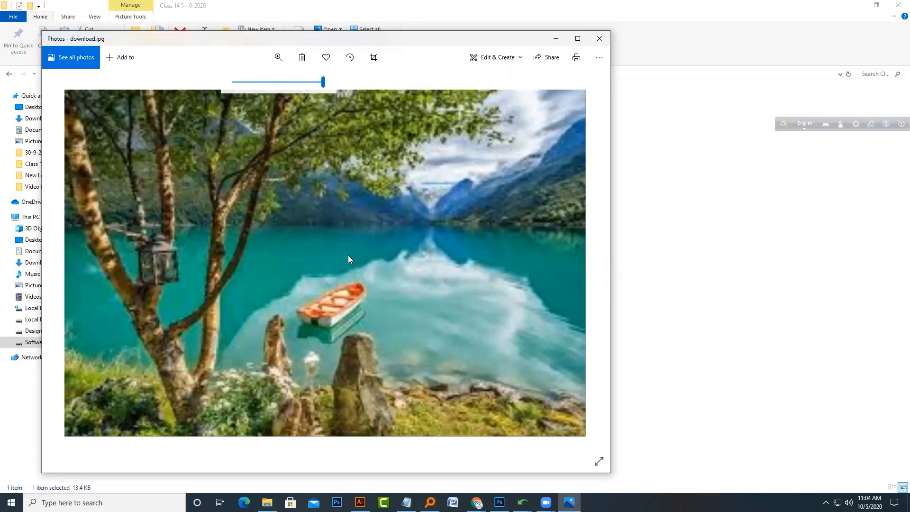
{"action": "left_click", "coordinate": [600, 38]}
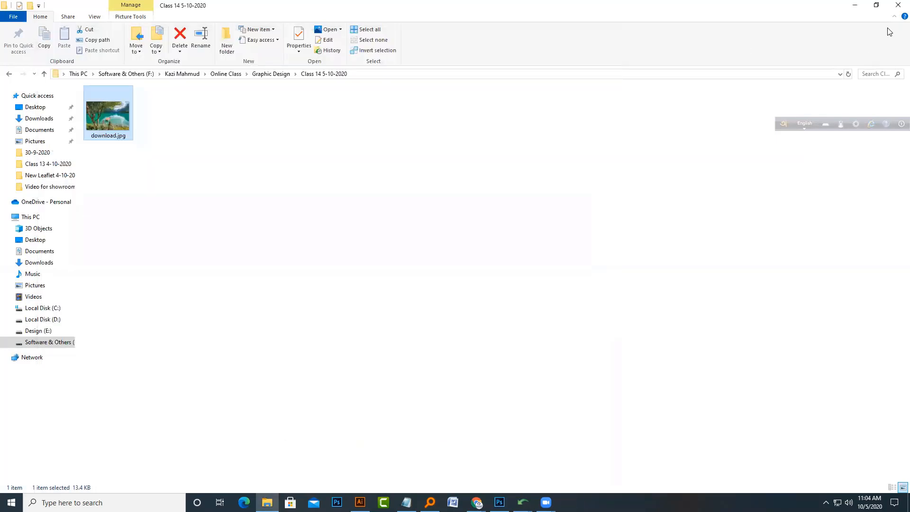
Step: Open the lake image's source page, The Most Beautiful Natural View on Steemit, in a new tab
{"action": "left_click", "coordinate": [851, 4]}
{"action": "right_click", "coordinate": [279, 174]}
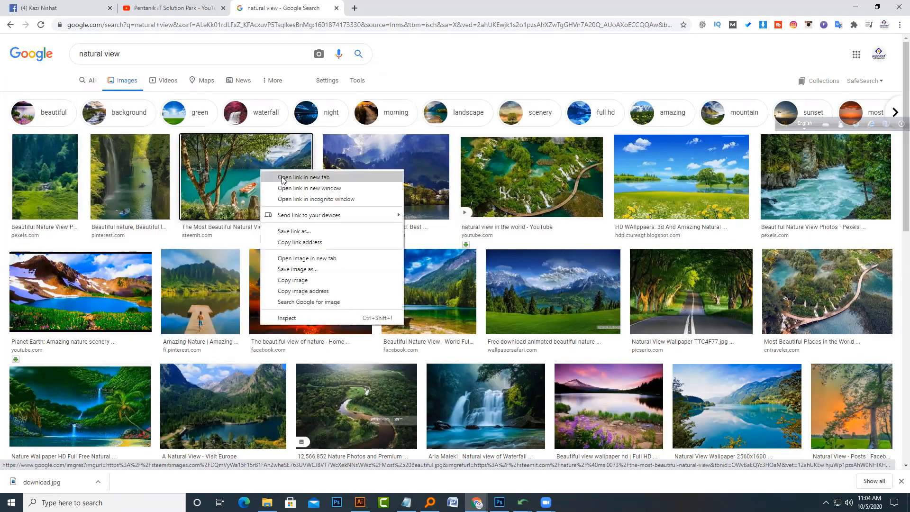
{"action": "left_click", "coordinate": [289, 179]}
{"action": "left_click", "coordinate": [425, 5]}
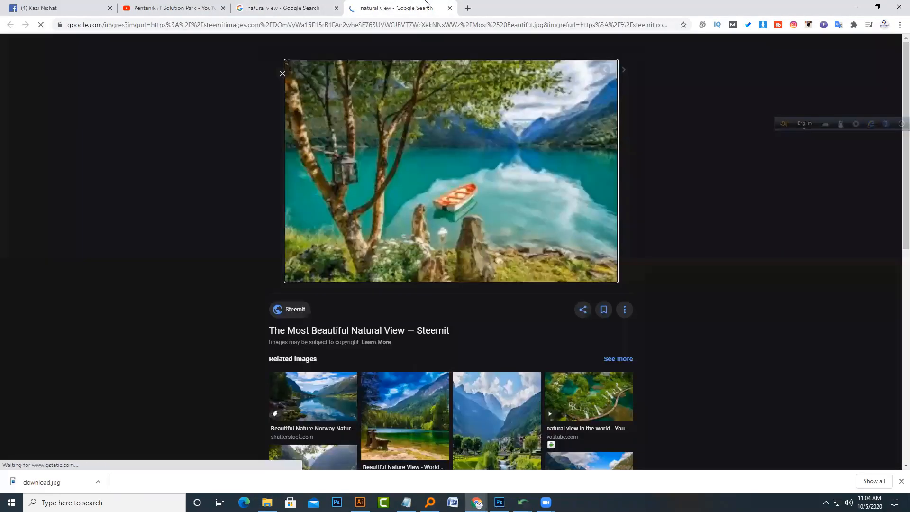
{"action": "left_click", "coordinate": [381, 331]}
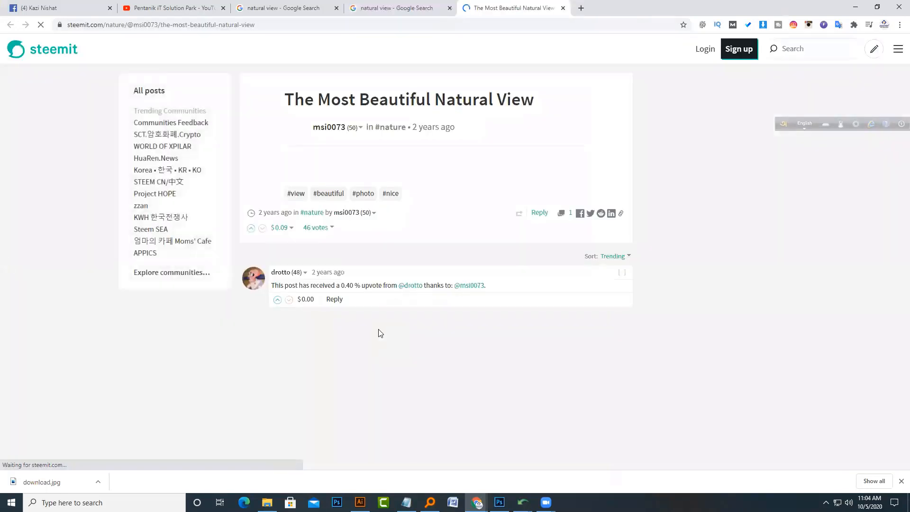
Step: Save the full-size lake image from the Steemit page as Most Beautiful.jpg in the same folder
{"action": "right_click", "coordinate": [392, 261]}
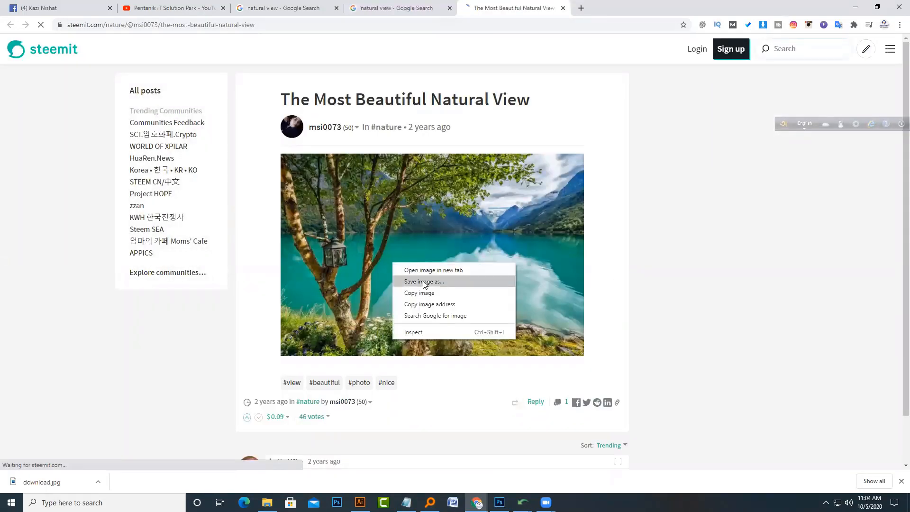
{"action": "left_click", "coordinate": [424, 282]}
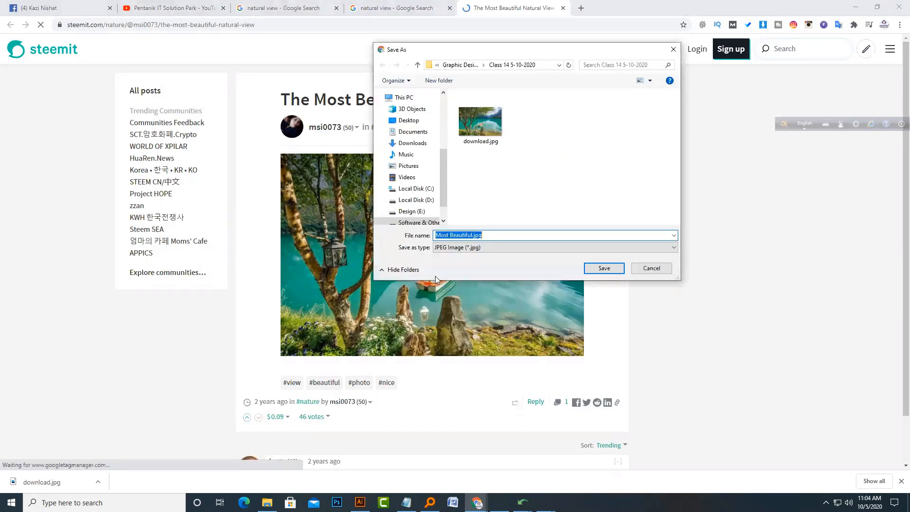
{"action": "key", "text": "Return"}
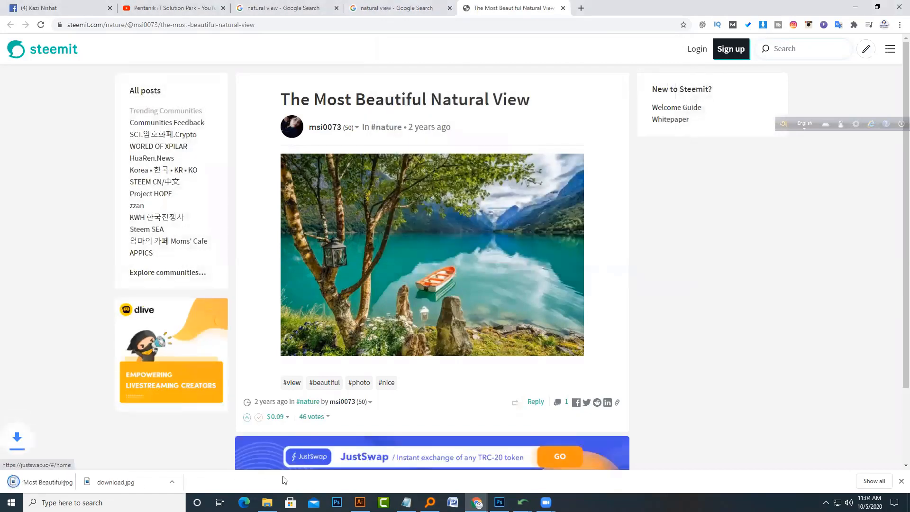
Step: Inspect the image dimensions of Most Beautiful.jpg in its file properties details
{"action": "left_click", "coordinate": [267, 502]}
{"action": "right_click", "coordinate": [152, 135]}
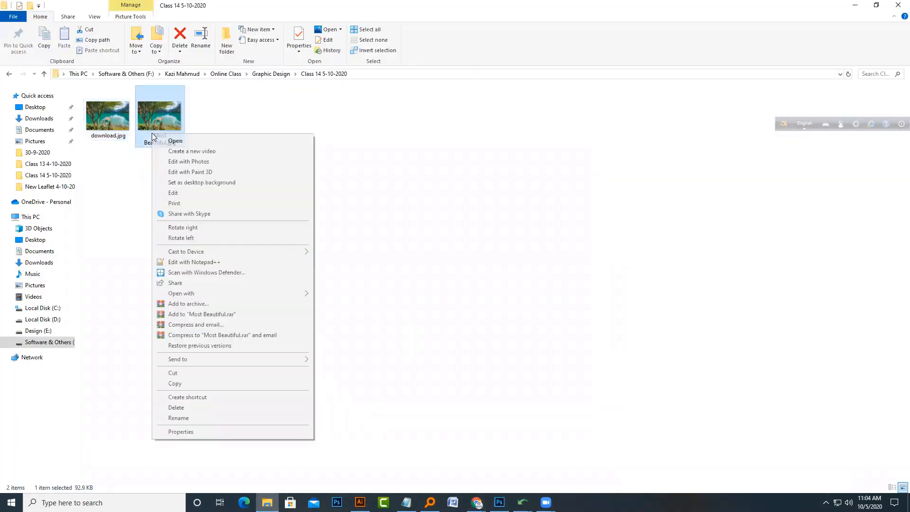
{"action": "left_click", "coordinate": [196, 431]}
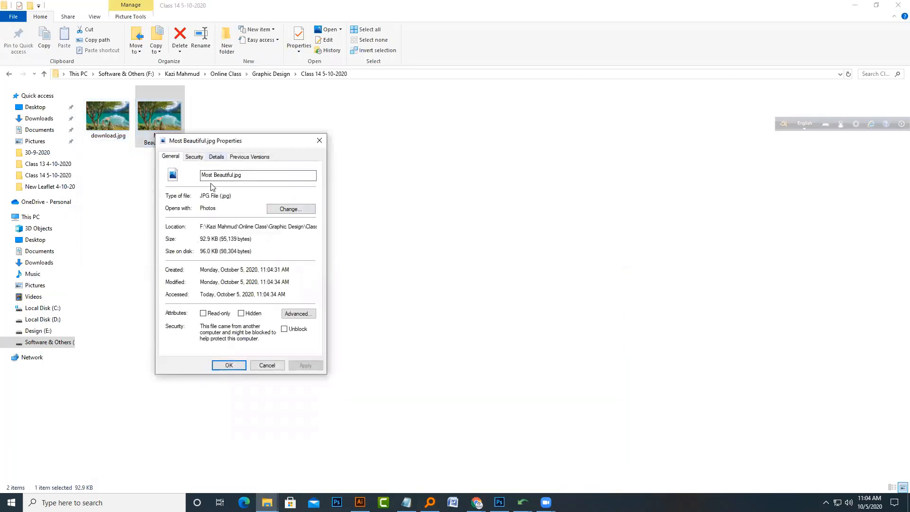
{"action": "left_click", "coordinate": [217, 156]}
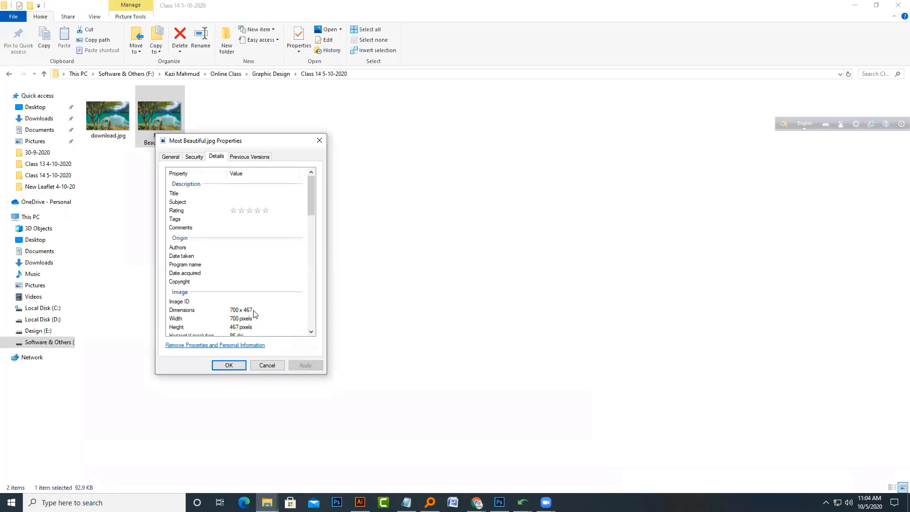
{"action": "left_click", "coordinate": [263, 364]}
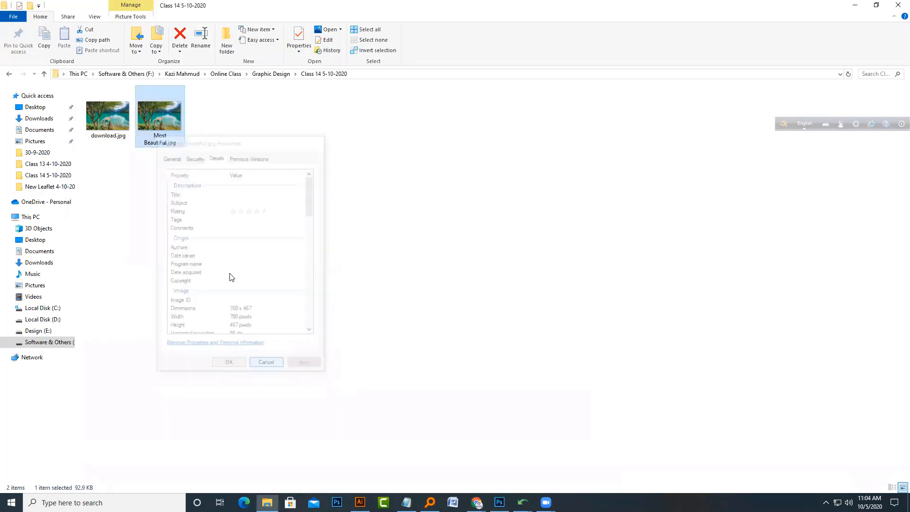
Step: View Most Beautiful.jpg maximized in Photos at zoom 20, then close it
{"action": "double_click", "coordinate": [173, 137]}
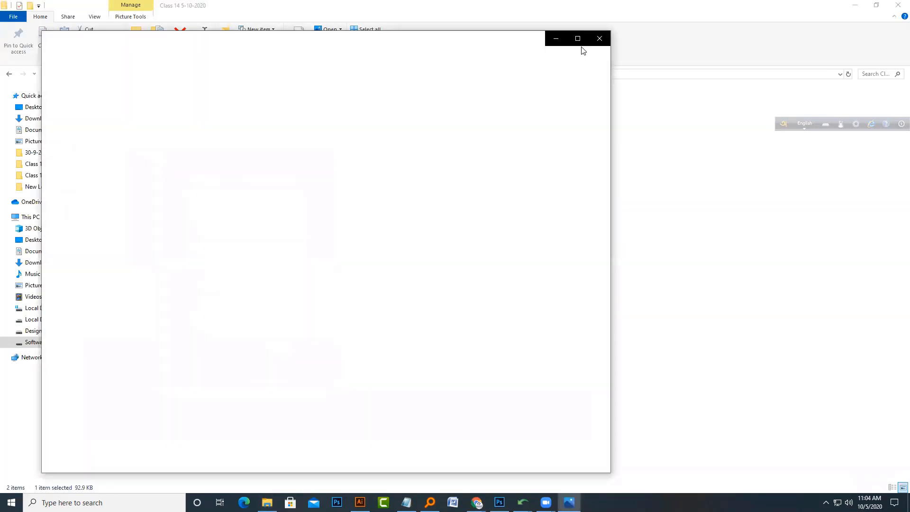
{"action": "left_click", "coordinate": [578, 38]}
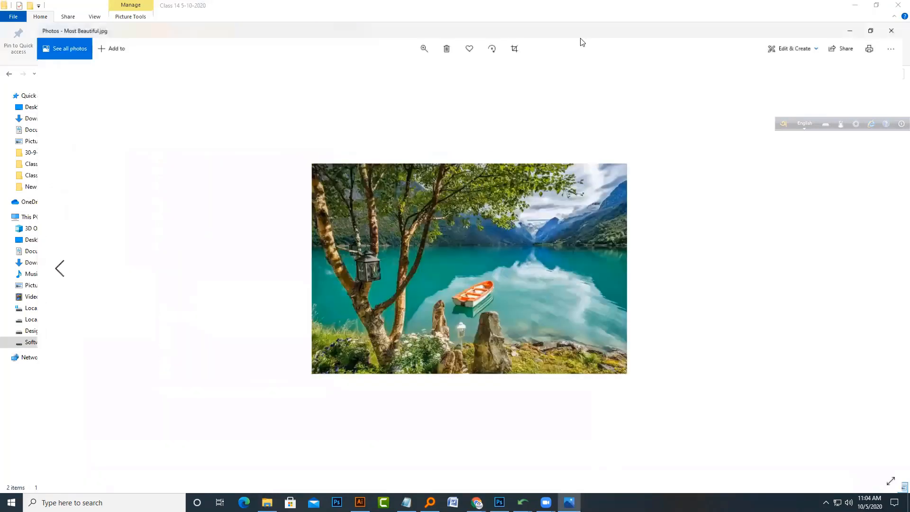
{"action": "left_click", "coordinate": [407, 26]}
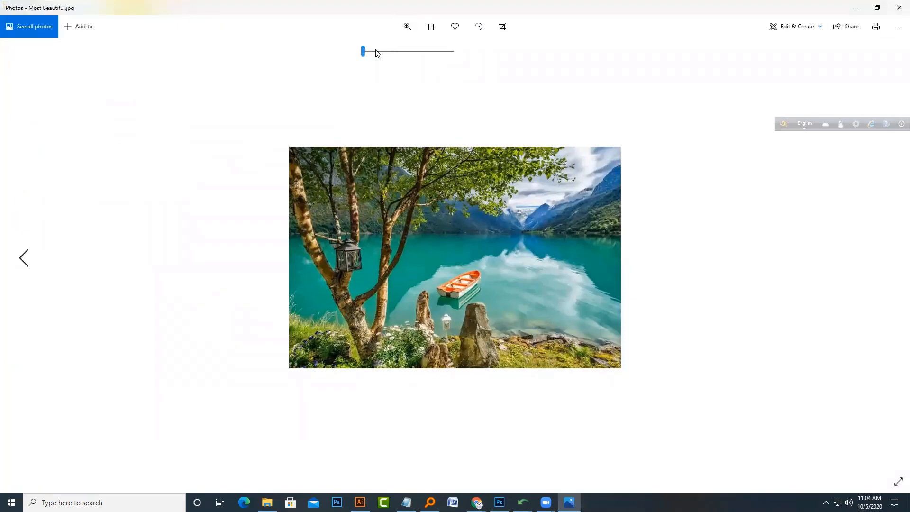
{"action": "left_click_drag", "start_coordinate": [364, 51], "coordinate": [382, 58]}
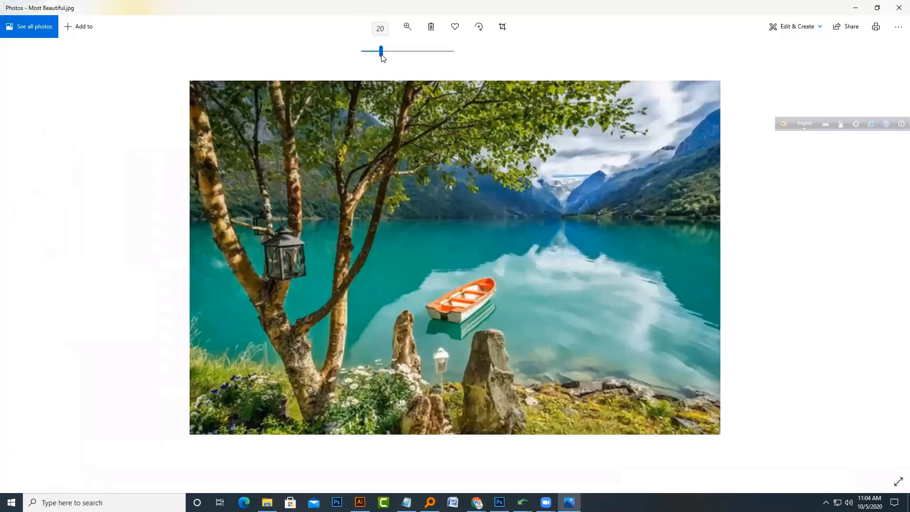
{"action": "left_click", "coordinate": [897, 4]}
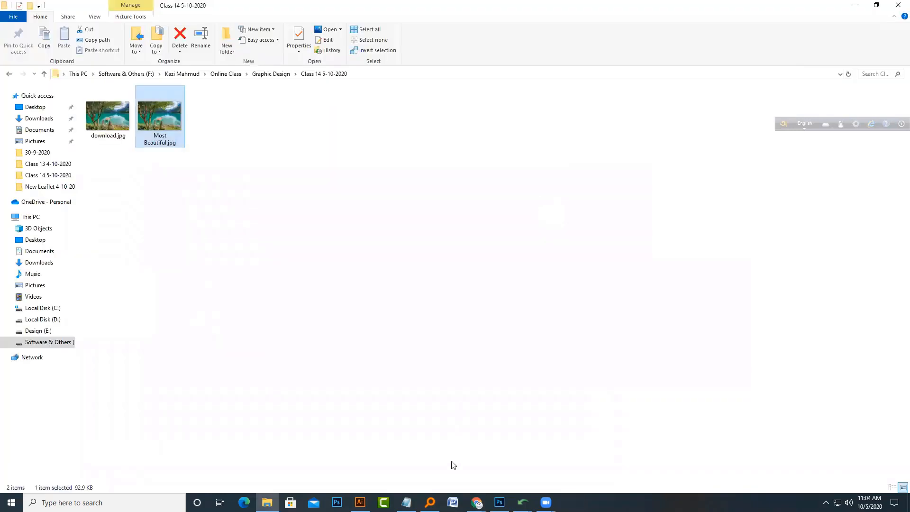
Step: Return to the browser and close the Steemit post tab after scrolling through it
{"action": "left_click", "coordinate": [477, 502]}
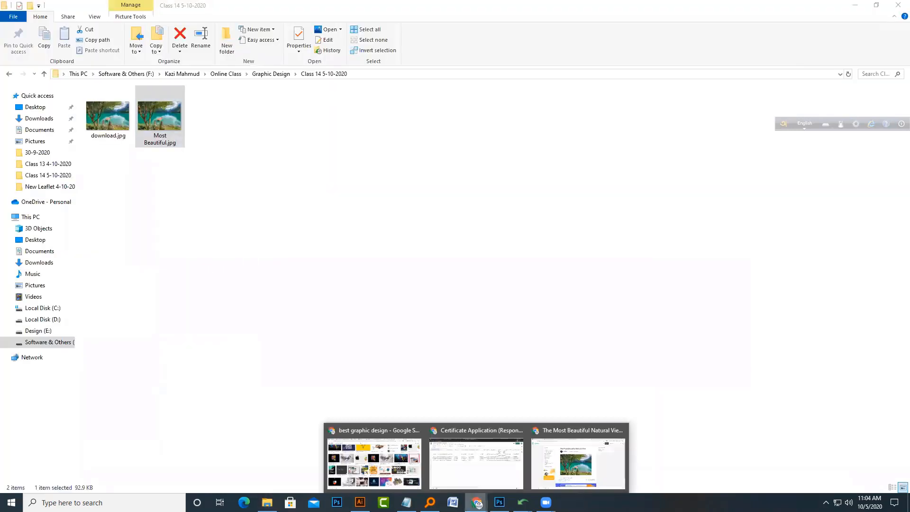
{"action": "left_click", "coordinate": [553, 483]}
{"action": "scroll", "coordinate": [410, 342], "scroll_direction": "down", "scroll_amount": 1}
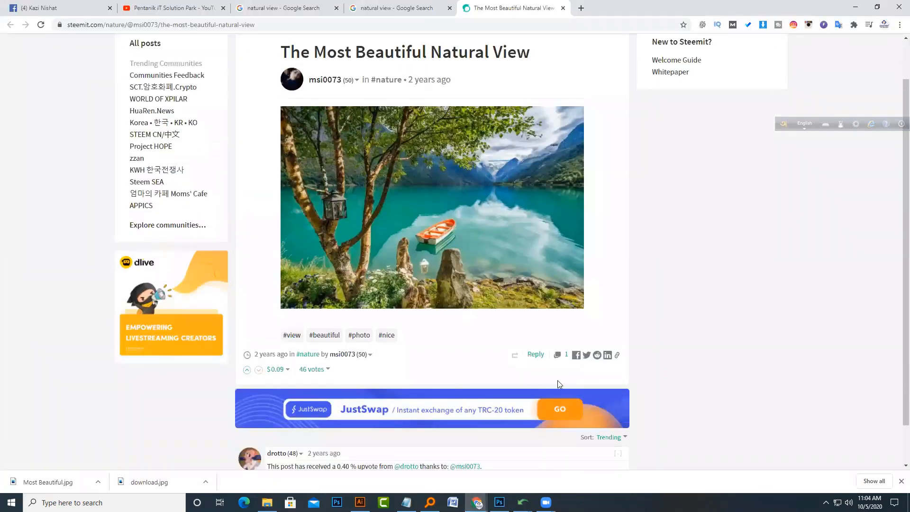
{"action": "scroll", "coordinate": [474, 256], "scroll_direction": "up", "scroll_amount": 1}
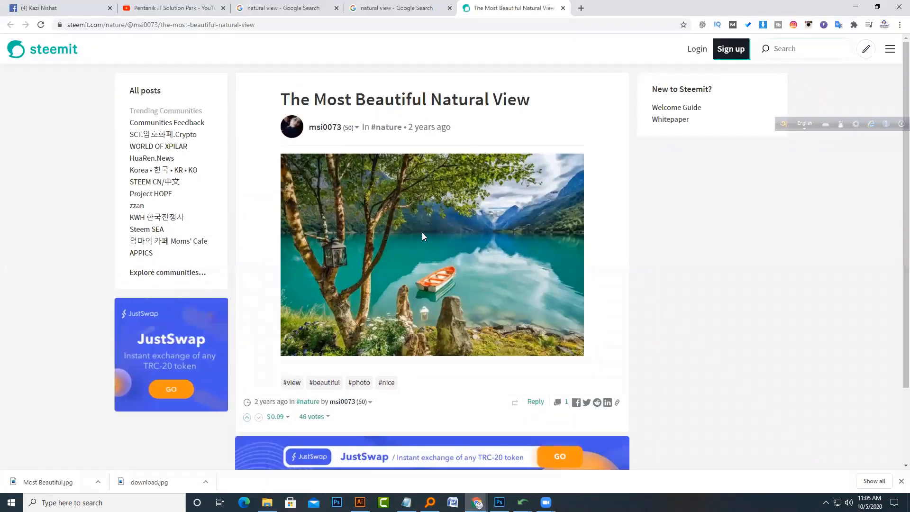
{"action": "scroll", "coordinate": [420, 232], "scroll_direction": "down", "scroll_amount": 2}
{"action": "scroll", "coordinate": [418, 231], "scroll_direction": "up", "scroll_amount": 2}
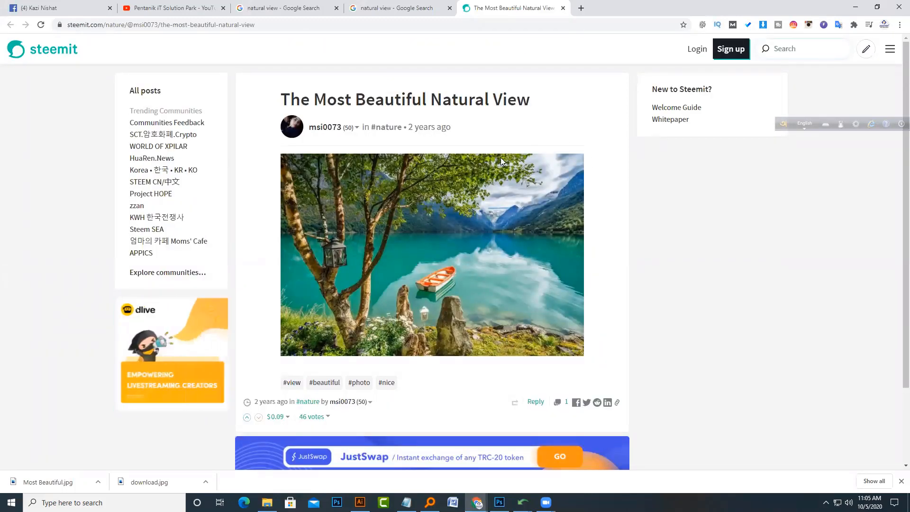
{"action": "left_click", "coordinate": [563, 7]}
{"action": "key", "text": "Escape"}
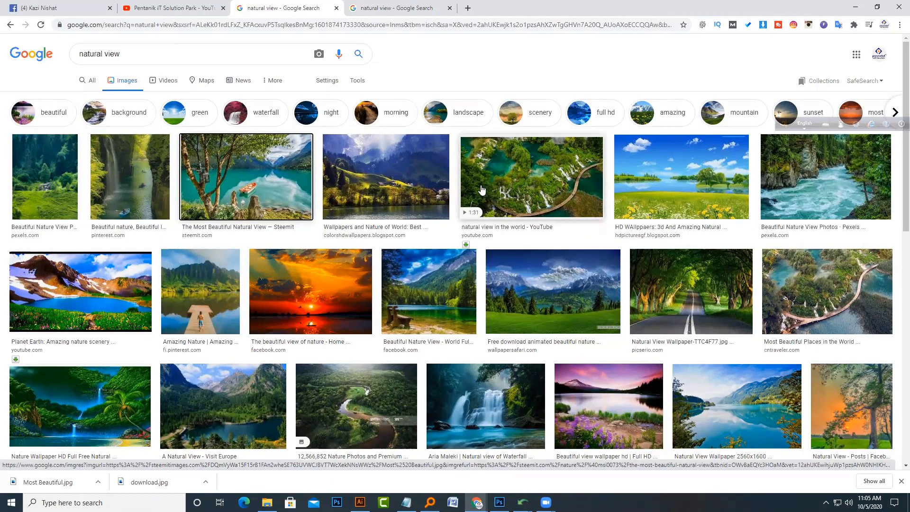
Step: Filter the natural view image results to Large size and open the Picserio lake wallpaper preview
{"action": "left_click", "coordinate": [363, 84]}
{"action": "left_click", "coordinate": [84, 98]}
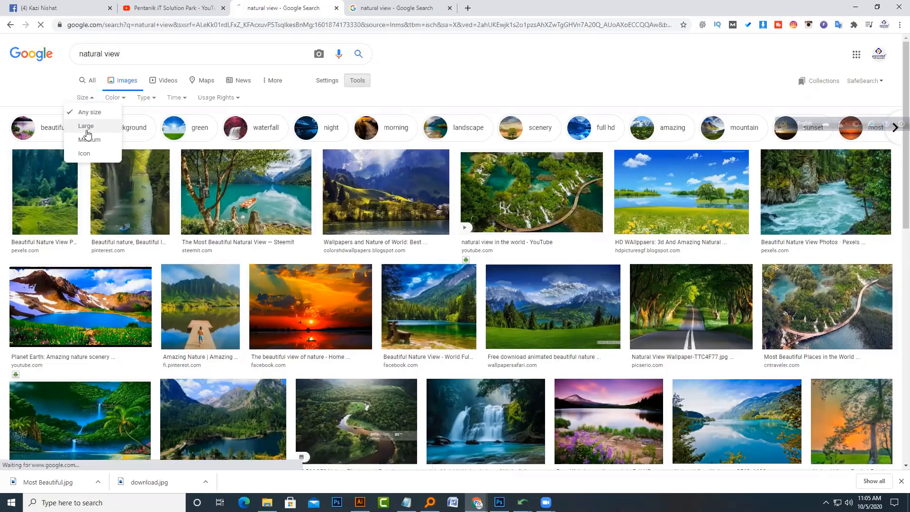
{"action": "left_click", "coordinate": [165, 244]}
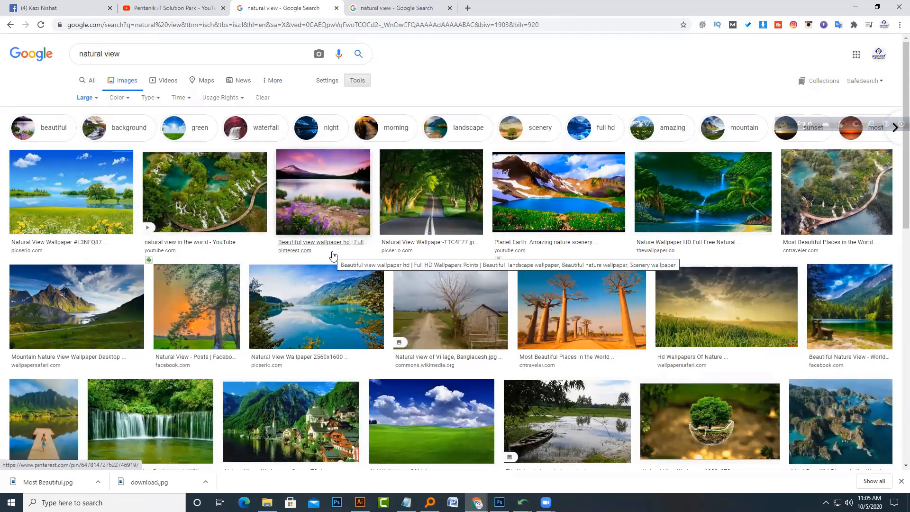
{"action": "left_click", "coordinate": [338, 327]}
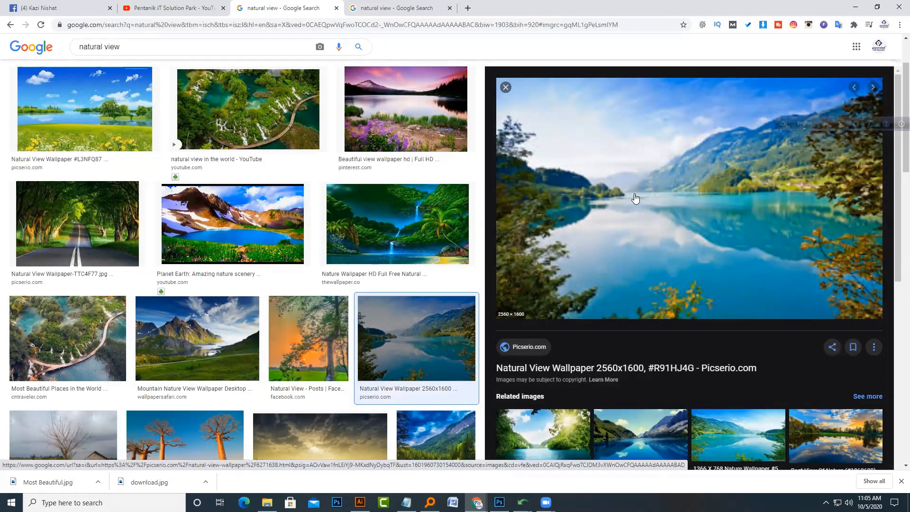
{"action": "right_click", "coordinate": [667, 210]}
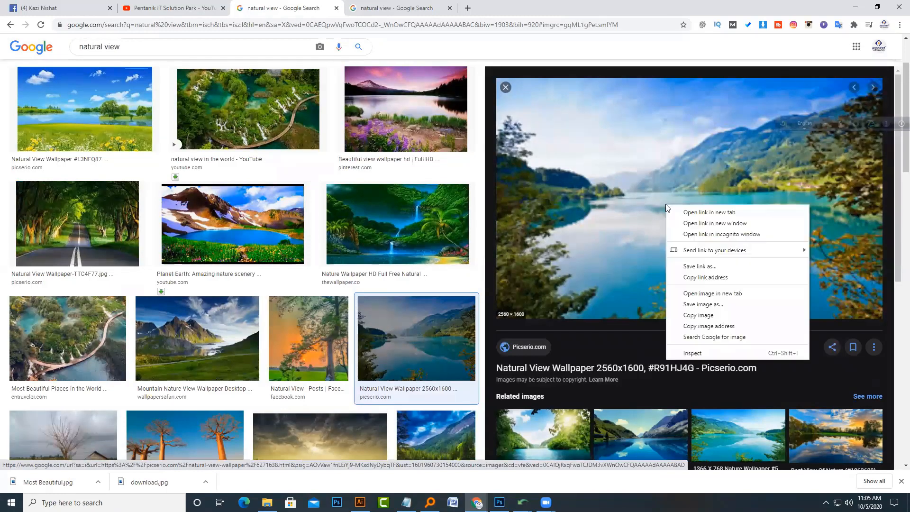
{"action": "left_click", "coordinate": [609, 353]}
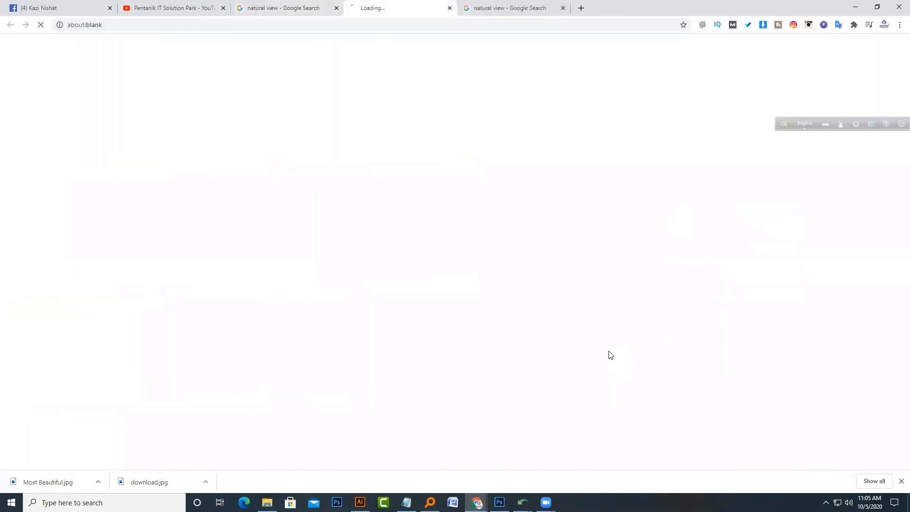
{"action": "left_click", "coordinate": [450, 8]}
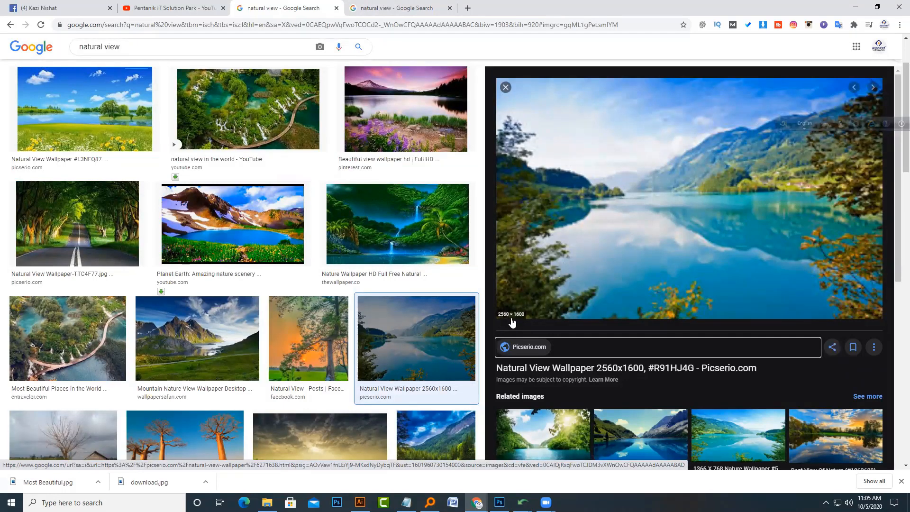
Step: Save the preview image of the Picserio lake wallpaper as download (1).jpg in the class folder
{"action": "right_click", "coordinate": [549, 202]}
{"action": "left_click", "coordinate": [589, 294]}
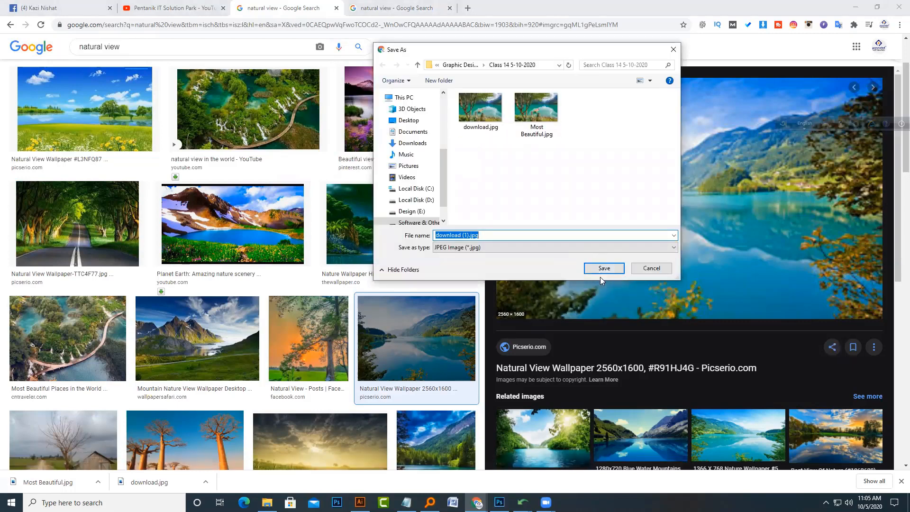
{"action": "left_click", "coordinate": [602, 268]}
Step: Inspect the image dimensions of download (1).jpg in its file properties details
{"action": "left_click", "coordinate": [267, 503]}
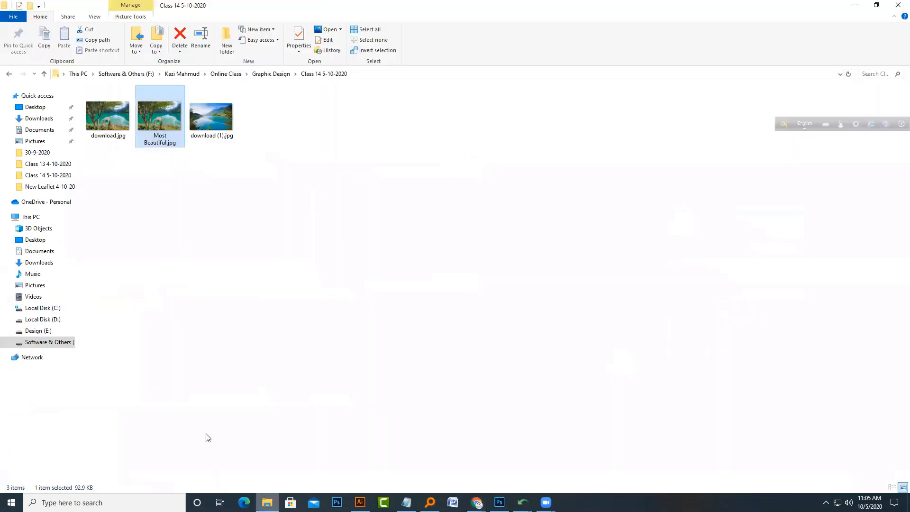
{"action": "right_click", "coordinate": [192, 126]}
{"action": "left_click", "coordinate": [234, 420]}
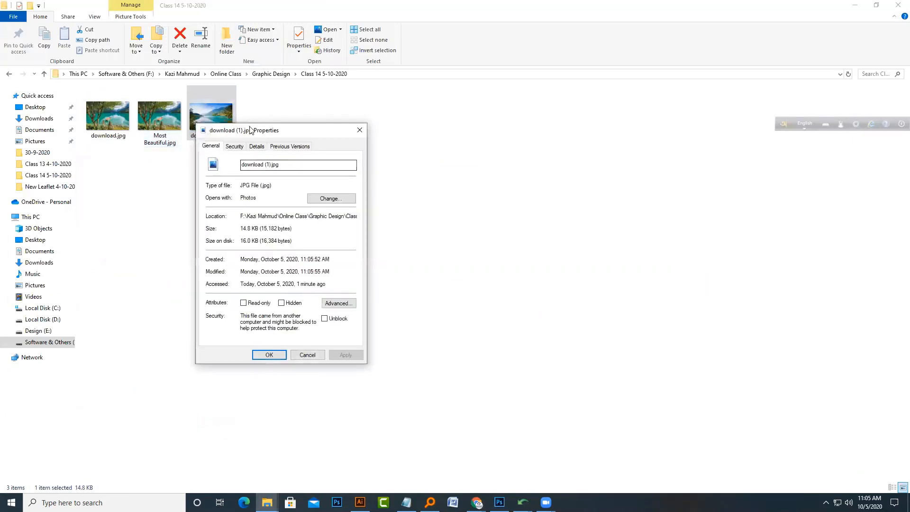
{"action": "left_click", "coordinate": [257, 146]}
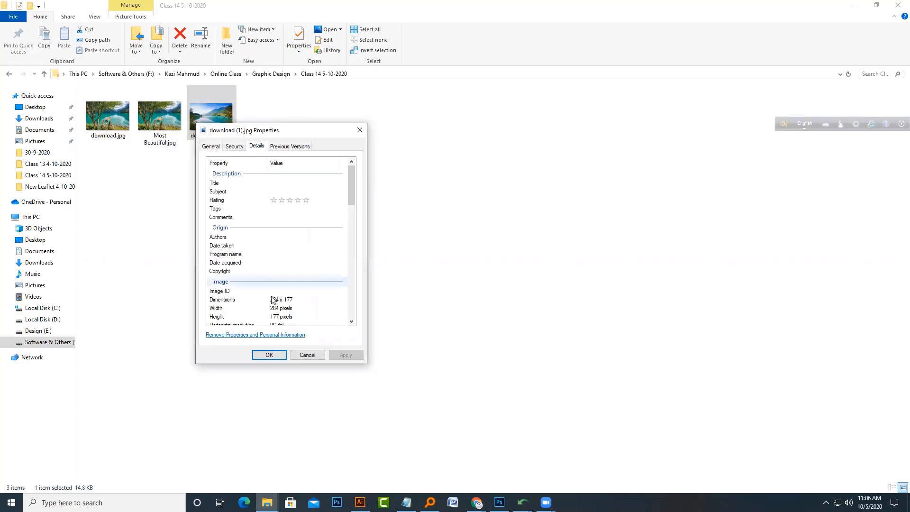
{"action": "left_click", "coordinate": [293, 301]}
{"action": "left_click", "coordinate": [302, 355]}
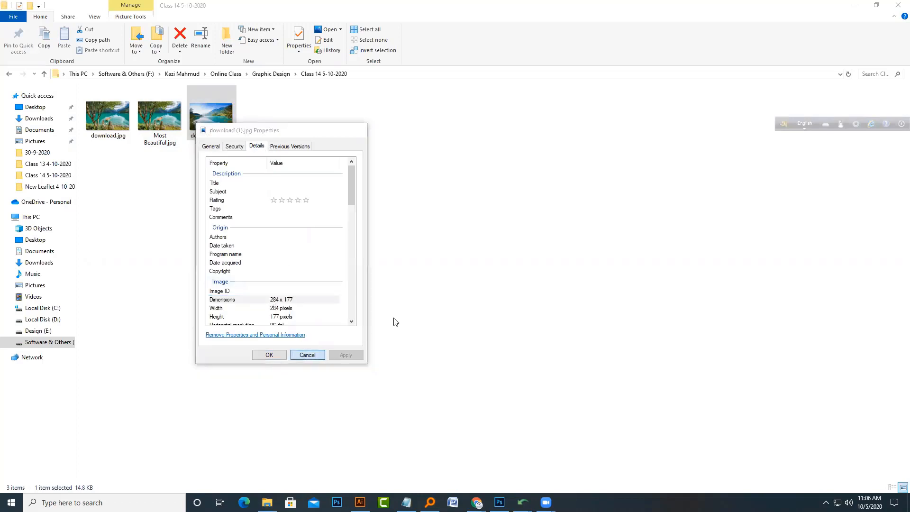
Step: Open the Picserio source page of the lake wallpaper, proceeding past the connection privacy warning
{"action": "key", "text": "alt+Tab"}
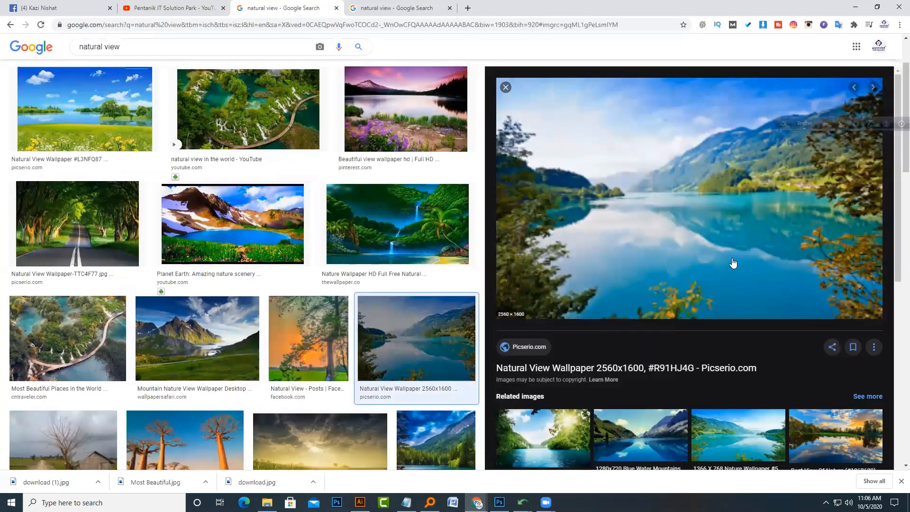
{"action": "left_click", "coordinate": [623, 369]}
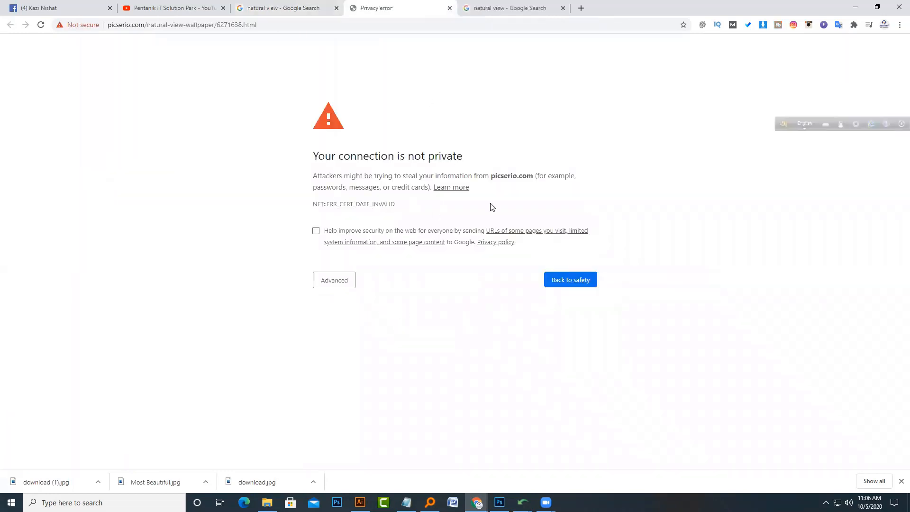
{"action": "left_click", "coordinate": [332, 284]}
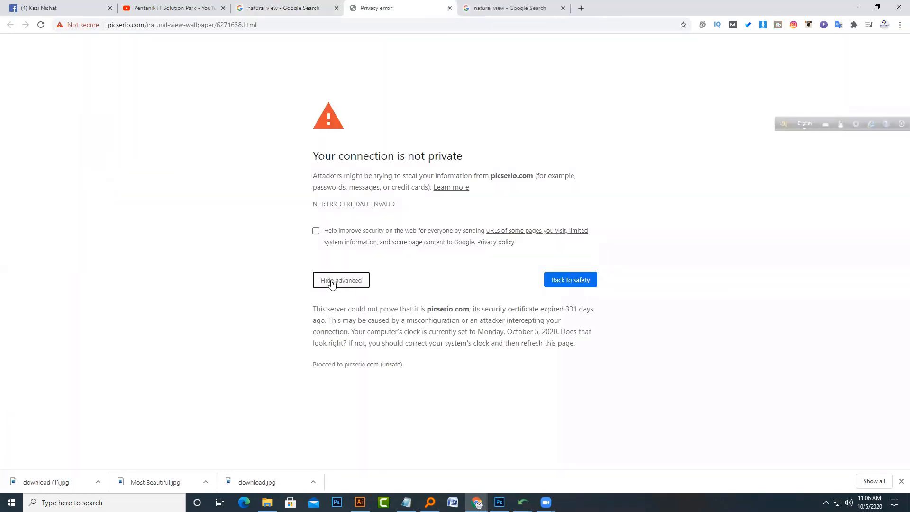
{"action": "left_click", "coordinate": [348, 365]}
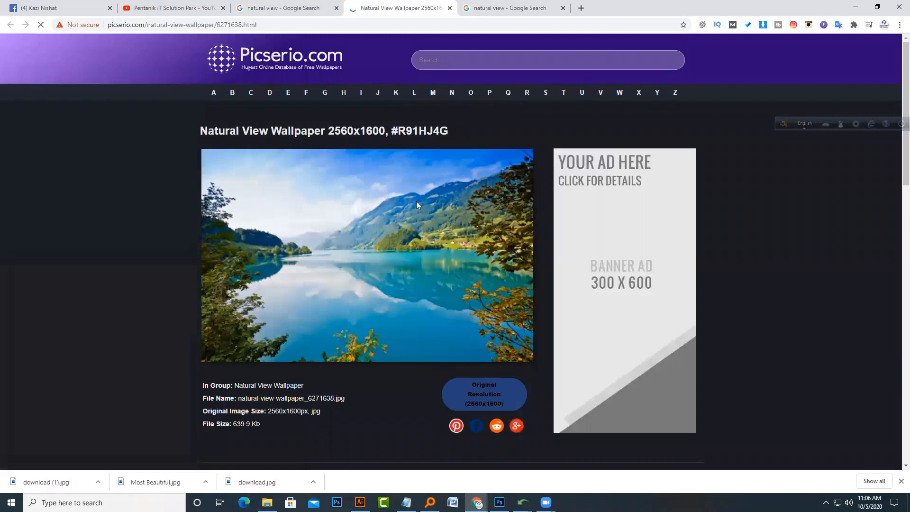
Step: Save the full-size wallpaper from the Picserio page as natural-view-wallpaper_6271638.jpg in the same folder
{"action": "right_click", "coordinate": [313, 219]}
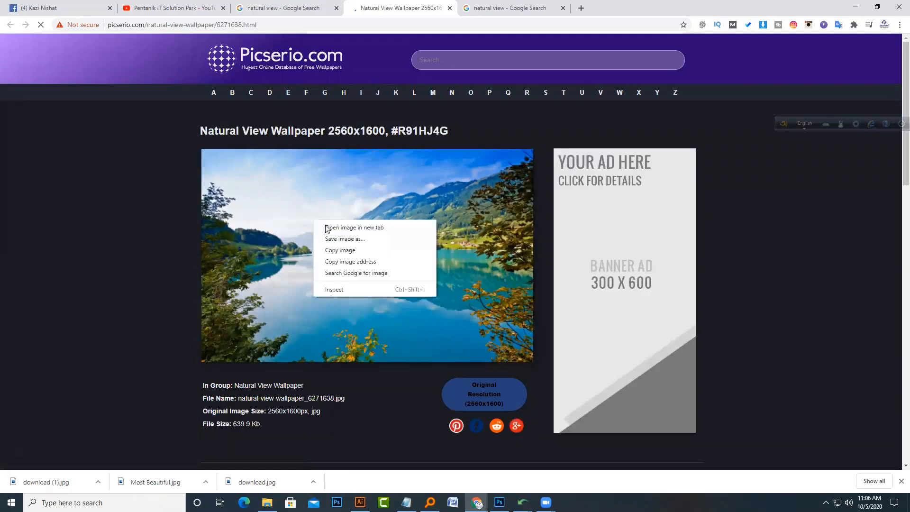
{"action": "left_click", "coordinate": [360, 243]}
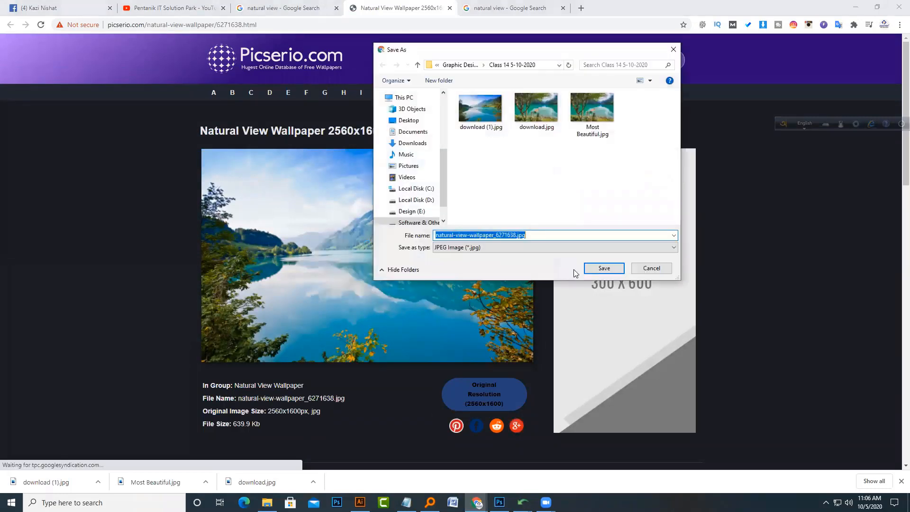
{"action": "left_click", "coordinate": [599, 266]}
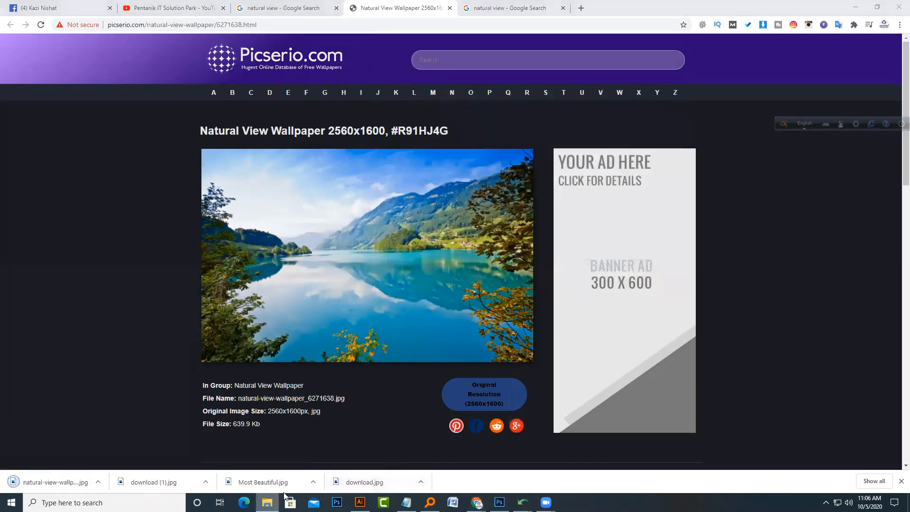
Step: Inspect the image dimensions and resolution of natural-view-wallpaper_6271638.jpg in its file properties details
{"action": "left_click", "coordinate": [267, 502]}
{"action": "left_click", "coordinate": [277, 138]}
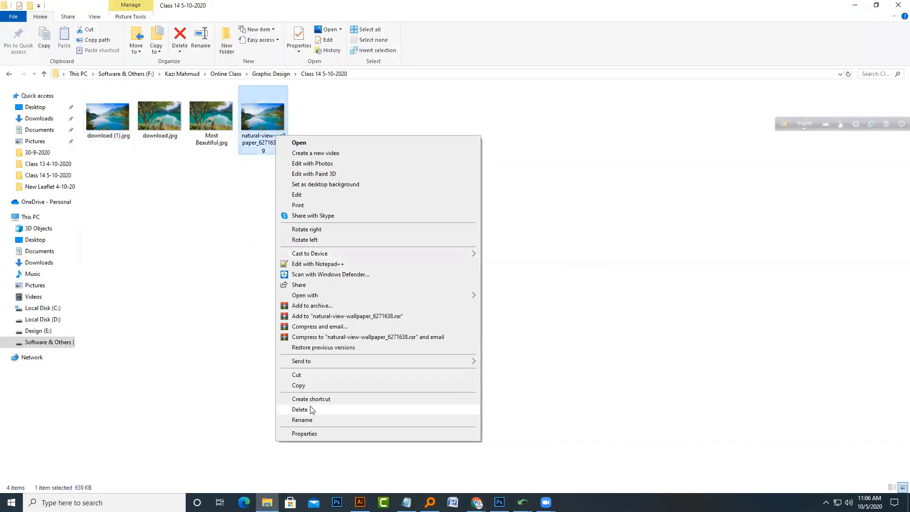
{"action": "left_click", "coordinate": [311, 434]}
{"action": "left_click", "coordinate": [346, 161]}
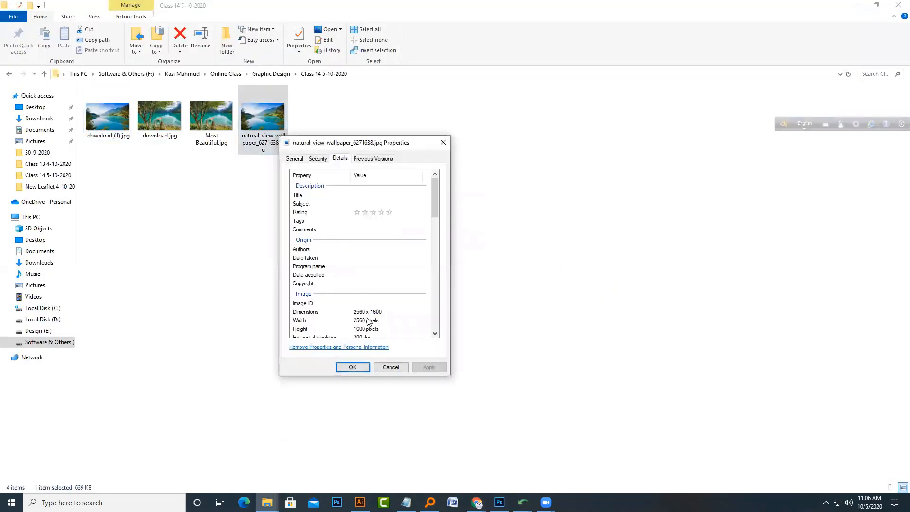
{"action": "scroll", "coordinate": [376, 315], "scroll_direction": "down", "scroll_amount": 2}
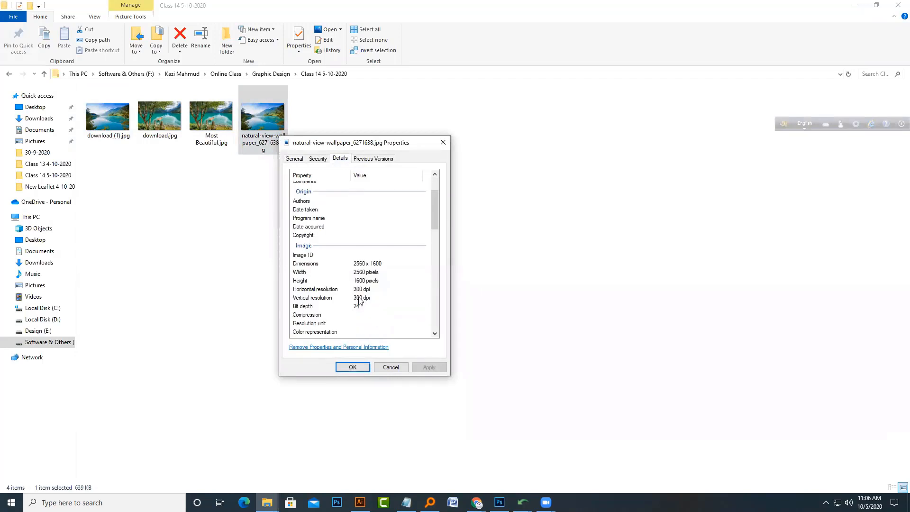
{"action": "scroll", "coordinate": [368, 304], "scroll_direction": "down", "scroll_amount": 2}
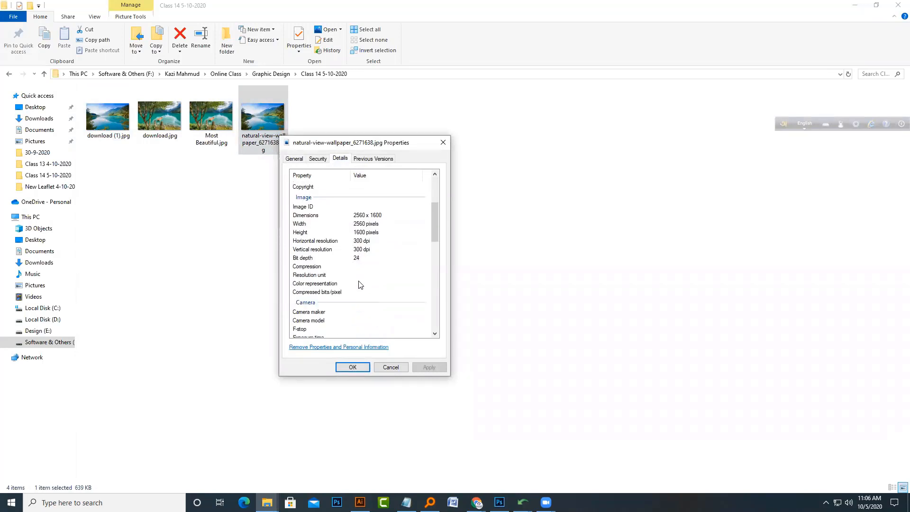
{"action": "left_click", "coordinate": [295, 159]}
{"action": "left_click", "coordinate": [443, 142]}
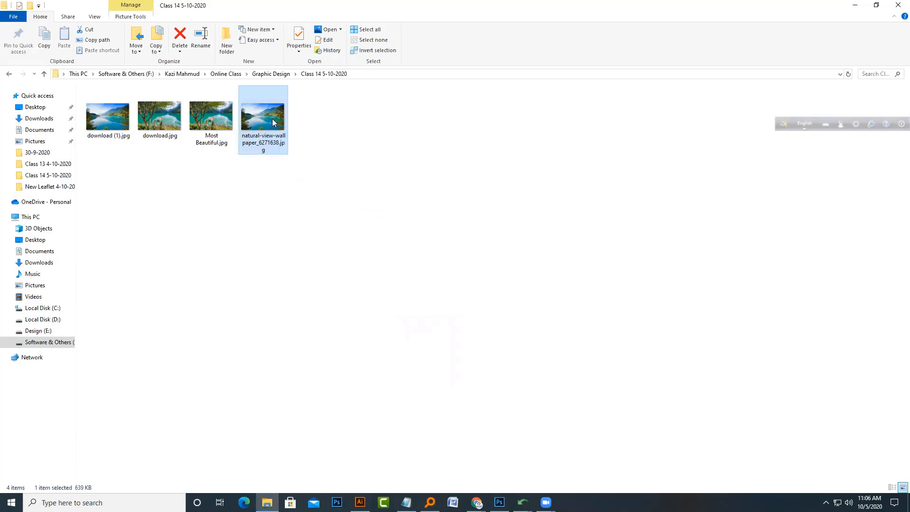
Step: View natural-view-wallpaper_6271638.jpg in Photos, zooming in and panning across the image, then close it
{"action": "key", "text": "Return"}
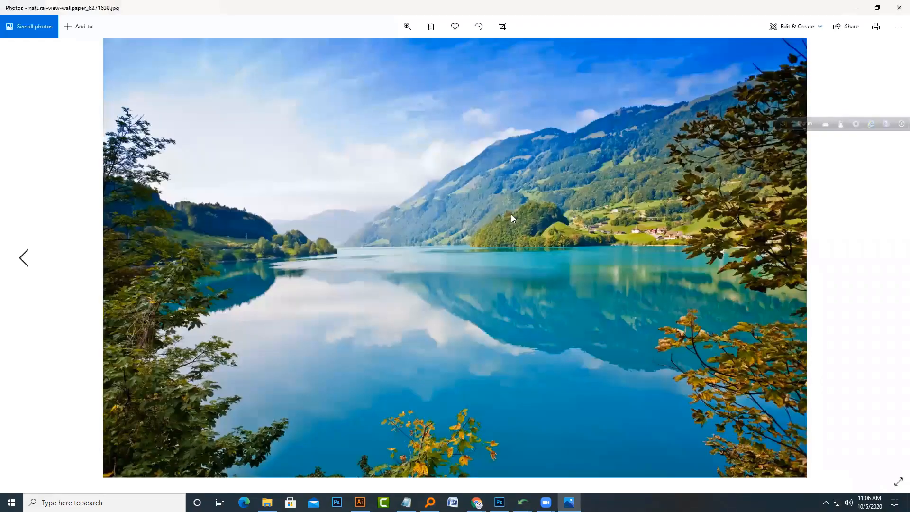
{"action": "left_click", "coordinate": [407, 27]}
{"action": "left_click", "coordinate": [372, 53]}
{"action": "left_click", "coordinate": [400, 55]}
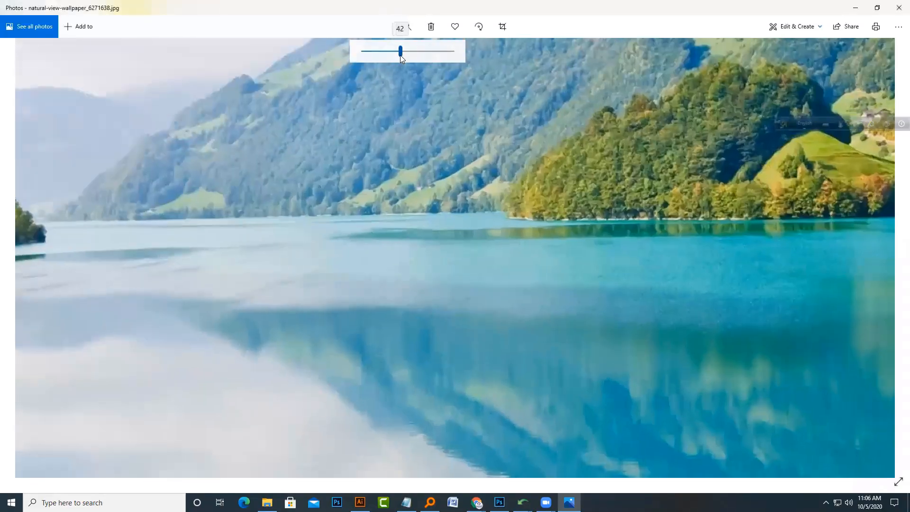
{"action": "left_click", "coordinate": [418, 56]}
{"action": "left_click_drag", "start_coordinate": [526, 234], "coordinate": [84, 389]}
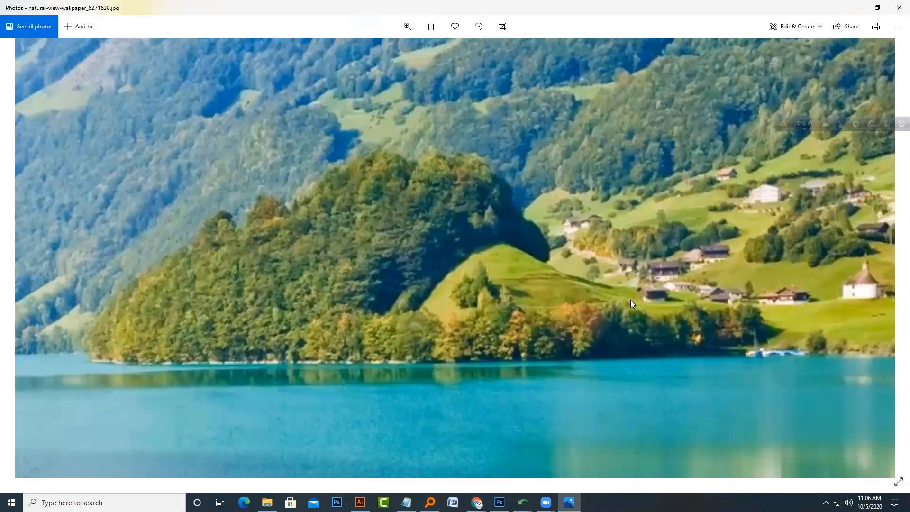
{"action": "left_click_drag", "start_coordinate": [630, 299], "coordinate": [365, 334]}
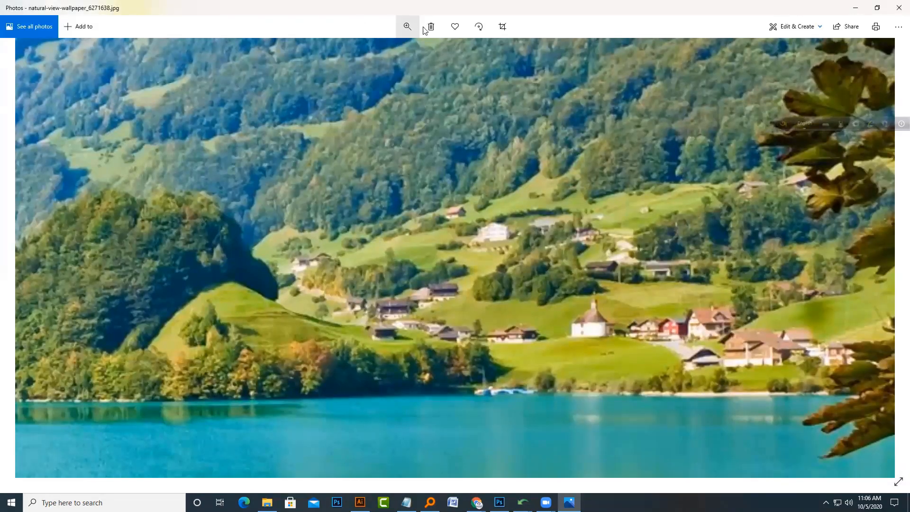
{"action": "left_click", "coordinate": [408, 27]}
{"action": "left_click_drag", "start_coordinate": [417, 51], "coordinate": [348, 59]}
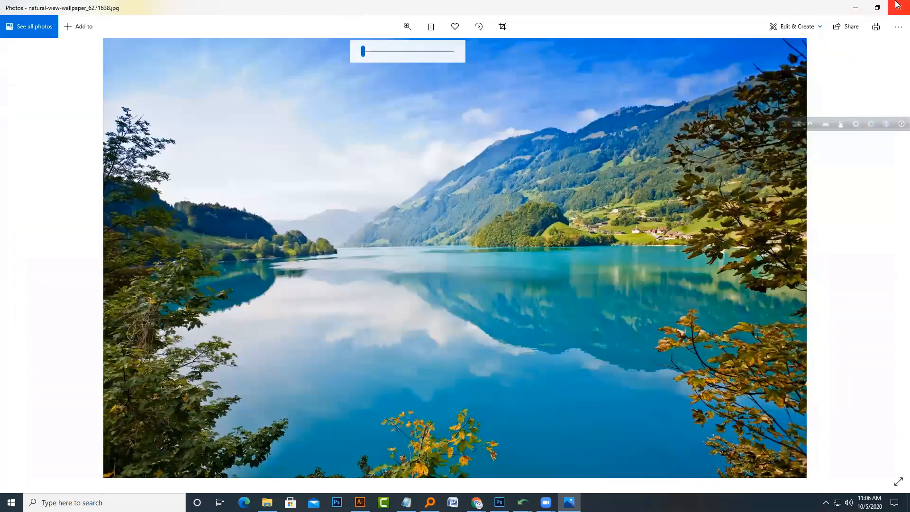
{"action": "left_click", "coordinate": [898, 7]}
Step: Switch to the browser window showing the best graphic design image search
{"action": "left_click", "coordinate": [476, 502]}
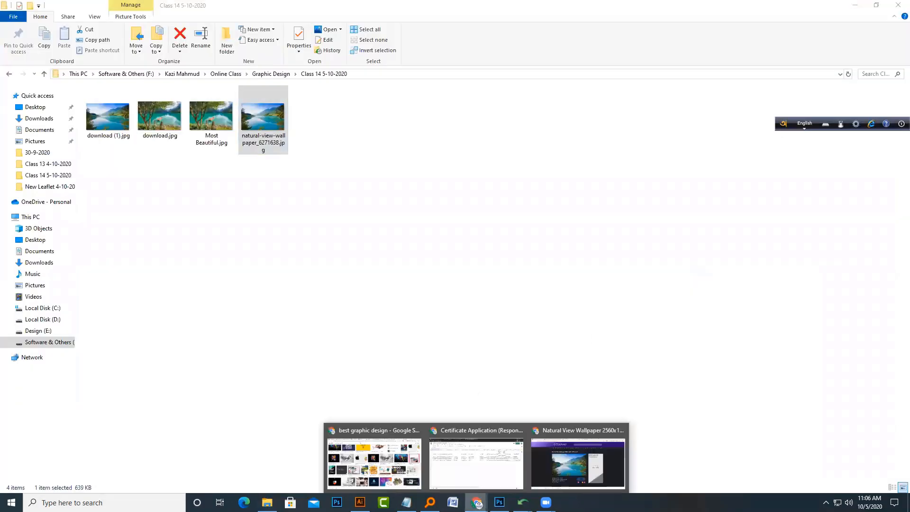
{"action": "left_click", "coordinate": [355, 469]}
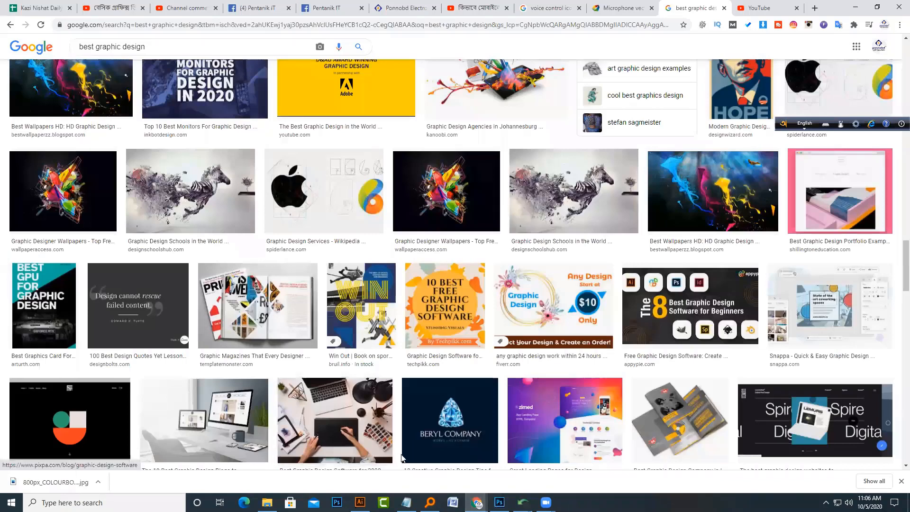
Step: Close the Picserio wallpaper page and the extra Google image tabs in the natural view browser window
{"action": "left_click", "coordinate": [477, 503]}
{"action": "left_click", "coordinate": [579, 460]}
{"action": "scroll", "coordinate": [533, 302], "scroll_direction": "down", "scroll_amount": 2}
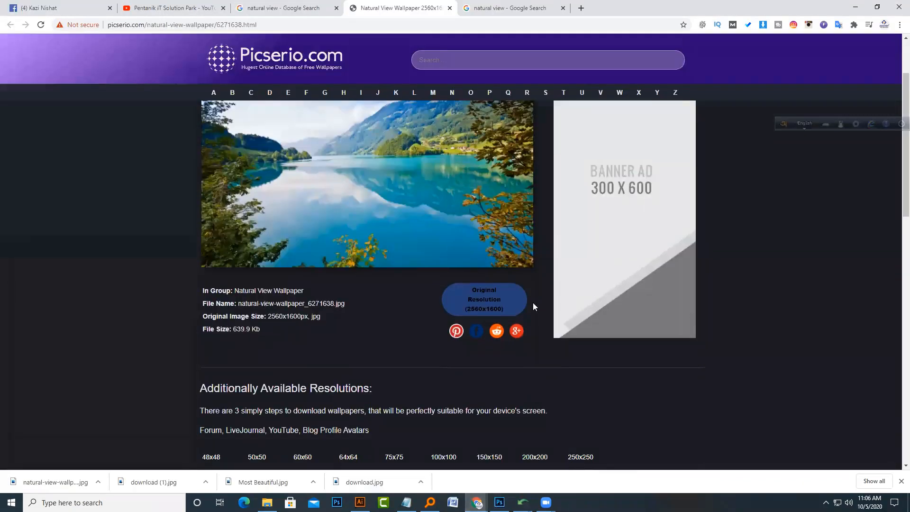
{"action": "left_click", "coordinate": [492, 299]}
{"action": "left_click", "coordinate": [563, 7]}
{"action": "left_click", "coordinate": [450, 7]}
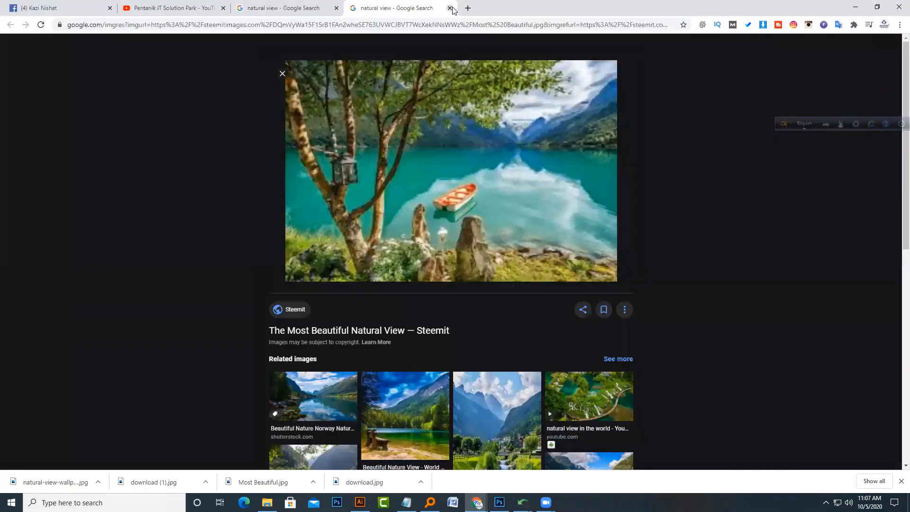
{"action": "left_click", "coordinate": [450, 8]}
Step: Open natural-view-wallpaper_6271638.jpg from the class folder in Photoshop
{"action": "left_click", "coordinate": [499, 502]}
{"action": "left_click", "coordinate": [267, 502]}
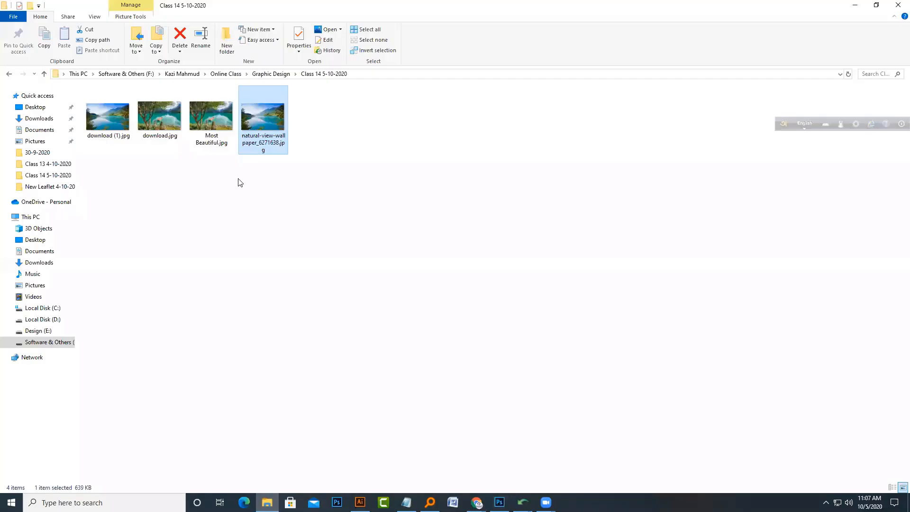
{"action": "left_click_drag", "start_coordinate": [264, 118], "coordinate": [427, 284]}
Step: Save the wallpaper as a Photoshop PSD in the class folder and unlock its Background as Layer 0
{"action": "left_click", "coordinate": [26, 7]}
{"action": "left_click", "coordinate": [46, 120]}
{"action": "left_click", "coordinate": [111, 348]}
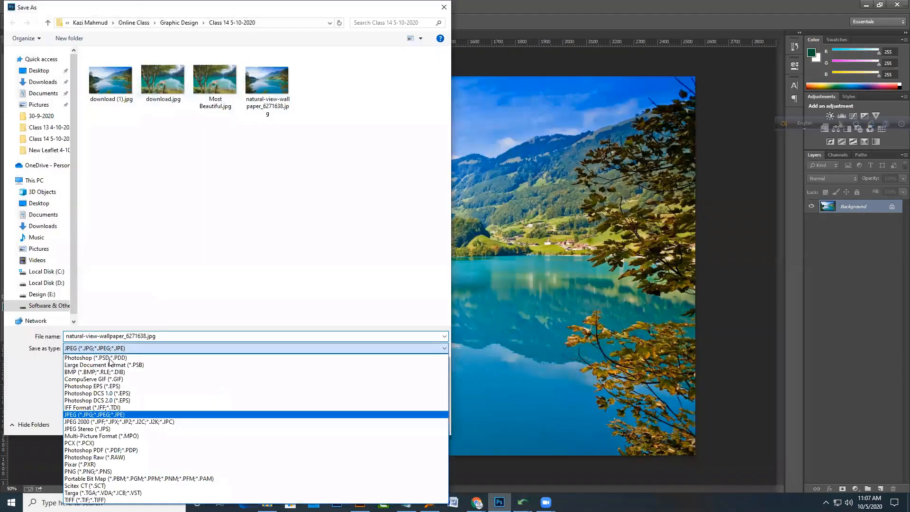
{"action": "left_click", "coordinate": [109, 358]}
{"action": "left_click", "coordinate": [377, 423]}
{"action": "double_click", "coordinate": [853, 206]}
{"action": "key", "text": "Return"}
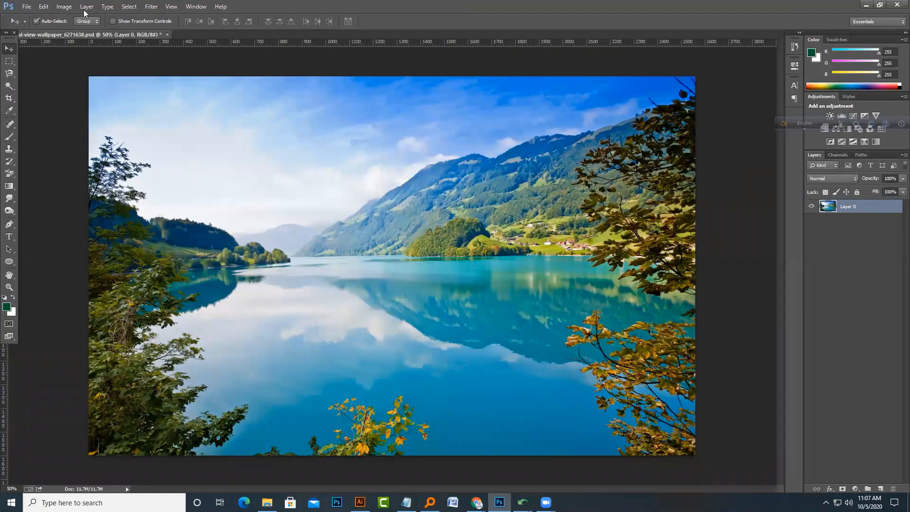
{"action": "left_click", "coordinate": [86, 8]}
{"action": "mouse_move", "coordinate": [72, 10]}
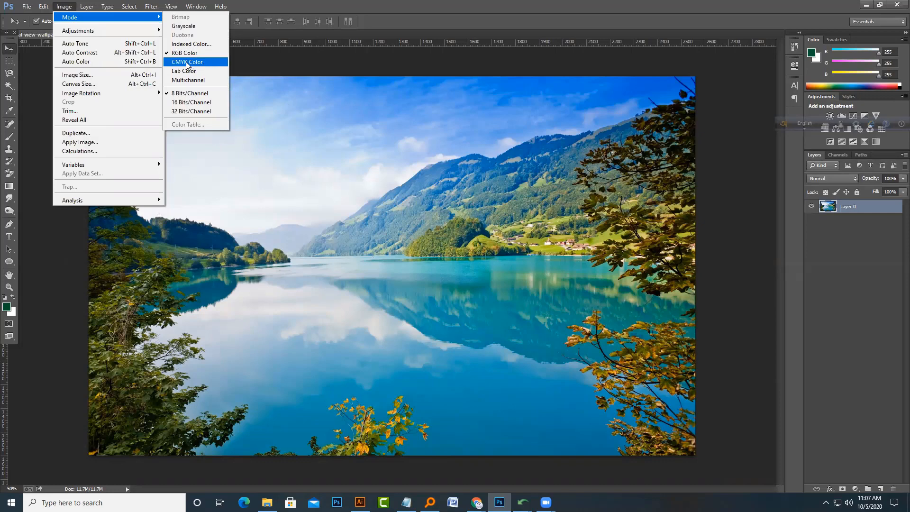
Step: Search Google Images for cmyk meaning in a new browser tab and preview the CMYK/RGB diagram result
{"action": "left_click", "coordinate": [476, 503]}
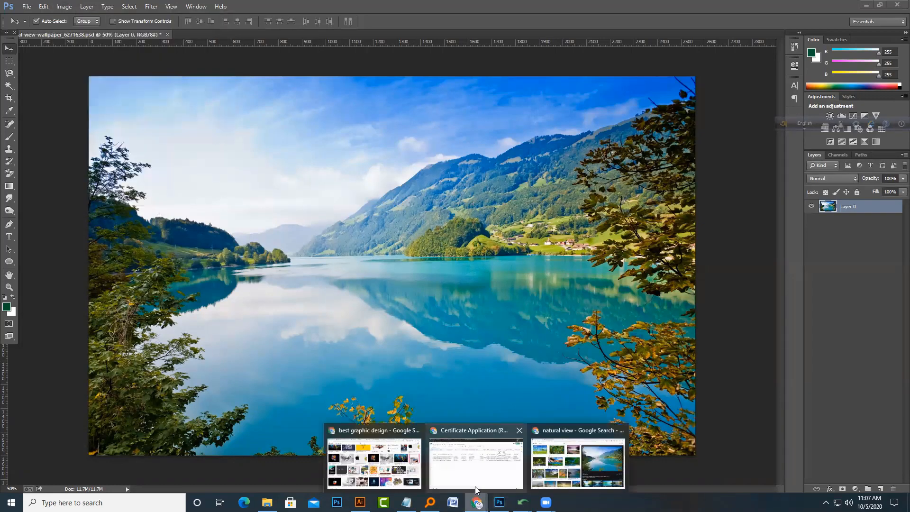
{"action": "left_click", "coordinate": [567, 463]}
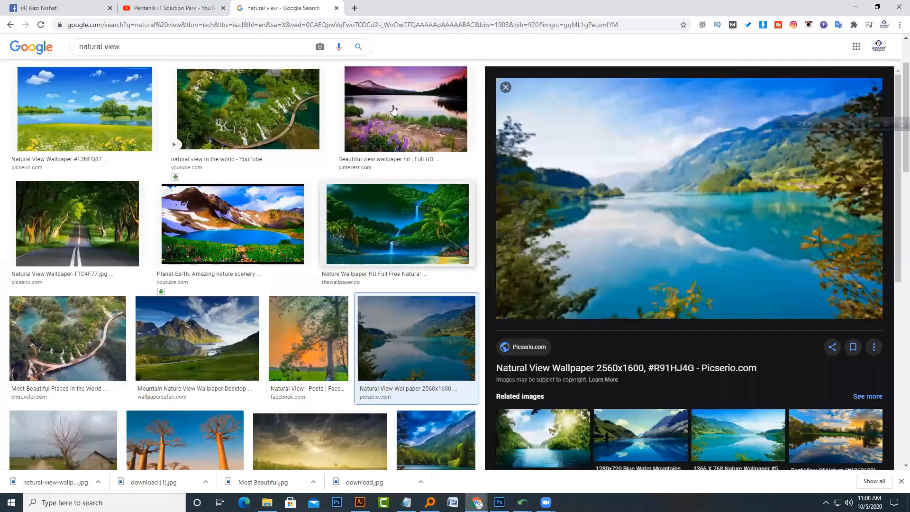
{"action": "left_click", "coordinate": [355, 8]}
{"action": "type", "text": "cmy"}
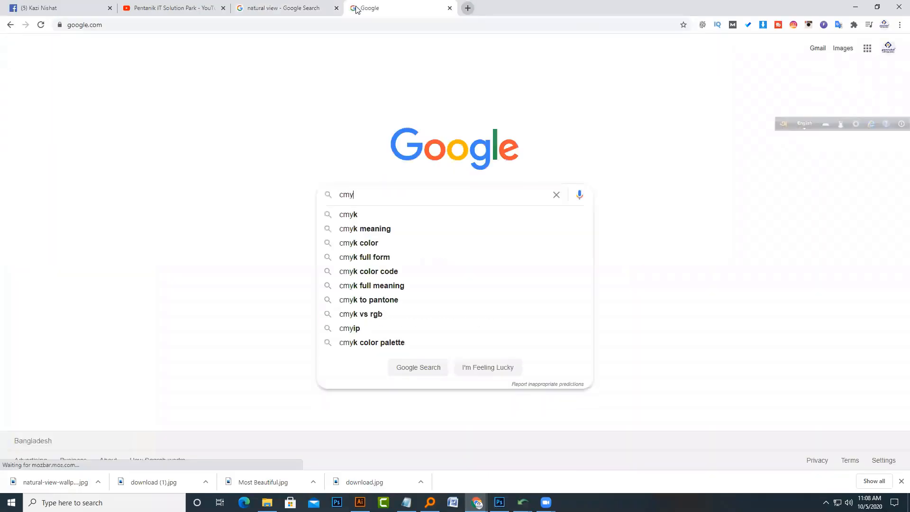
{"action": "type", "text": "k meaning"}
{"action": "key", "text": "Return"}
{"action": "left_click", "coordinate": [123, 80]}
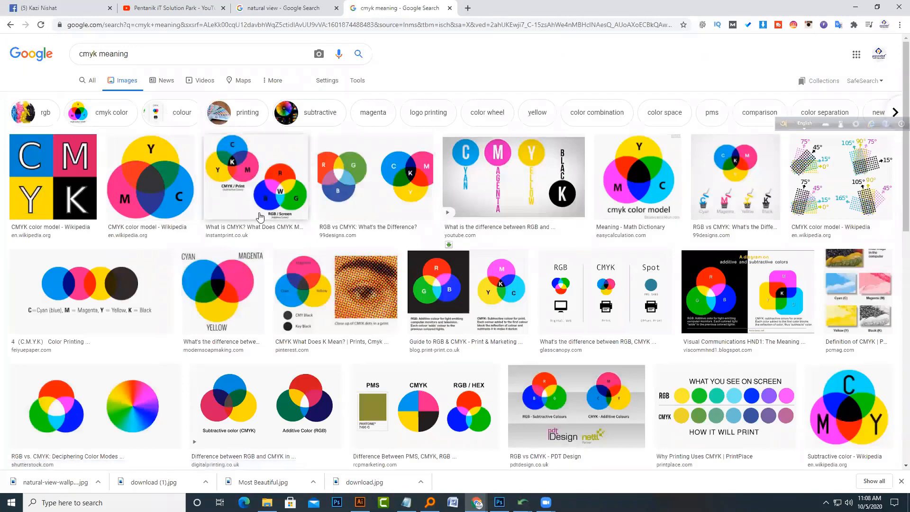
{"action": "left_click", "coordinate": [260, 217]}
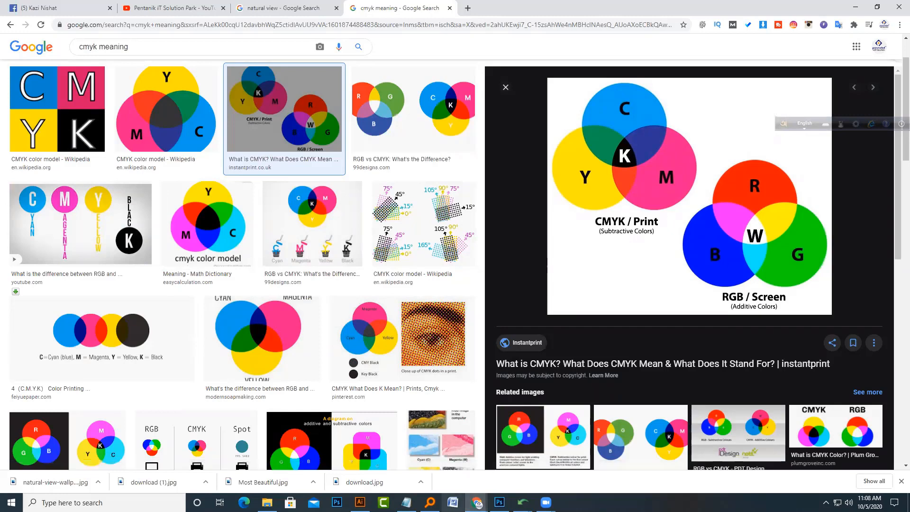
{"action": "scroll", "coordinate": [102, 61], "scroll_direction": "up", "scroll_amount": 2}
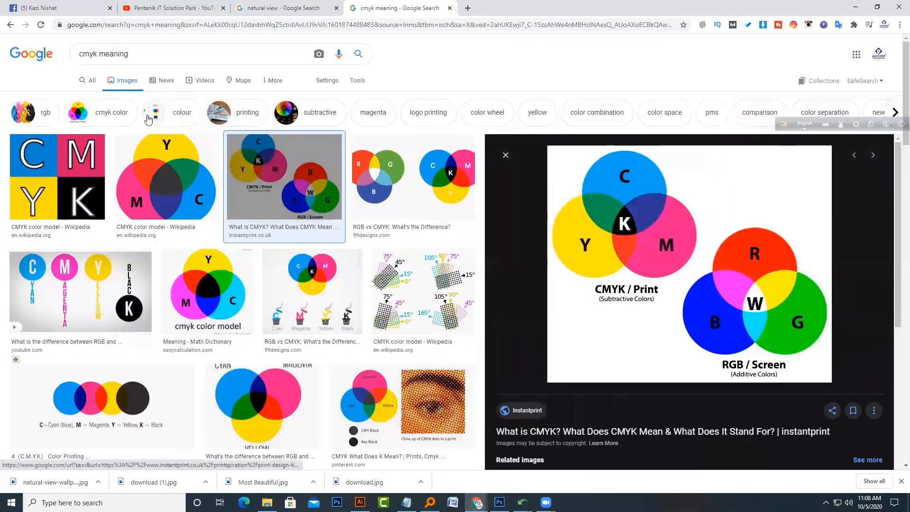
Step: Change the image search to rgb meaning and preview the RGB and CMYK diagram
{"action": "double_click", "coordinate": [96, 54]}
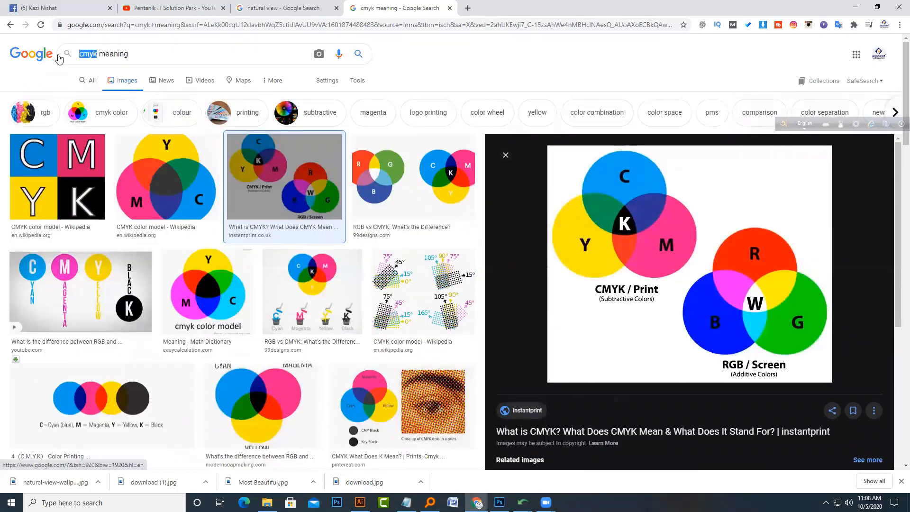
{"action": "type", "text": "rgb"}
{"action": "key", "text": "Return"}
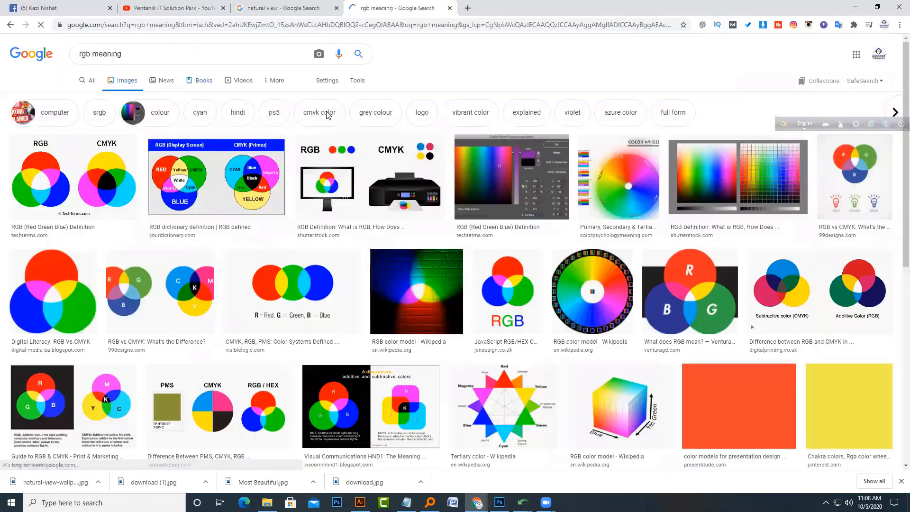
{"action": "left_click", "coordinate": [107, 185]}
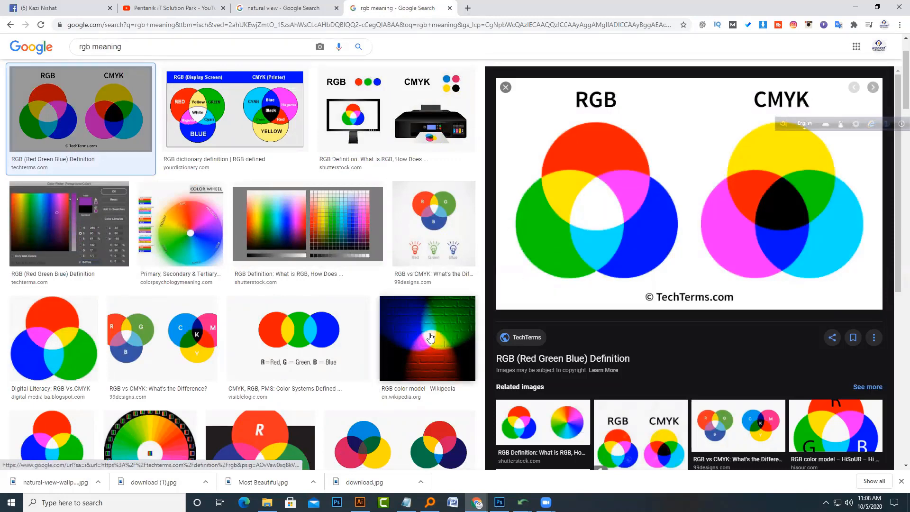
Step: Save the RGB color model Wikipedia image into the class folder as RGB_illumination.jpg
{"action": "left_click", "coordinate": [430, 337]}
{"action": "right_click", "coordinate": [705, 158]}
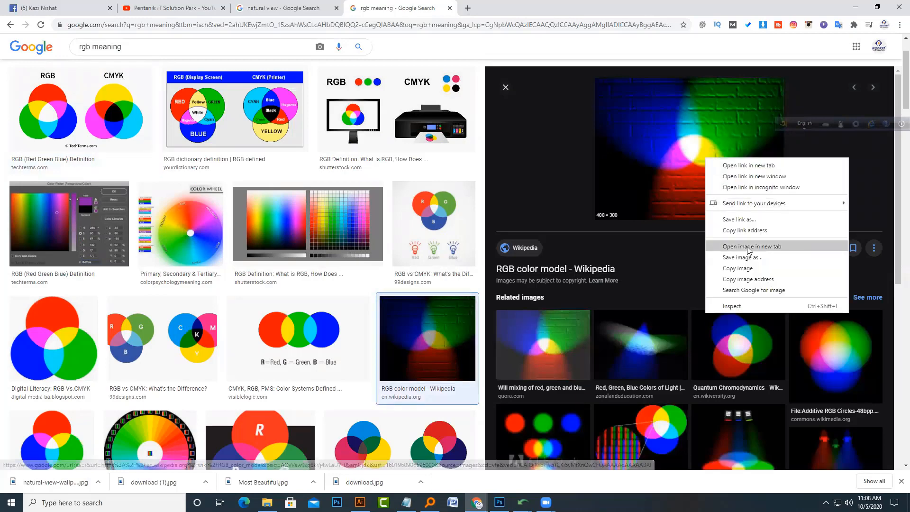
{"action": "left_click", "coordinate": [744, 257]}
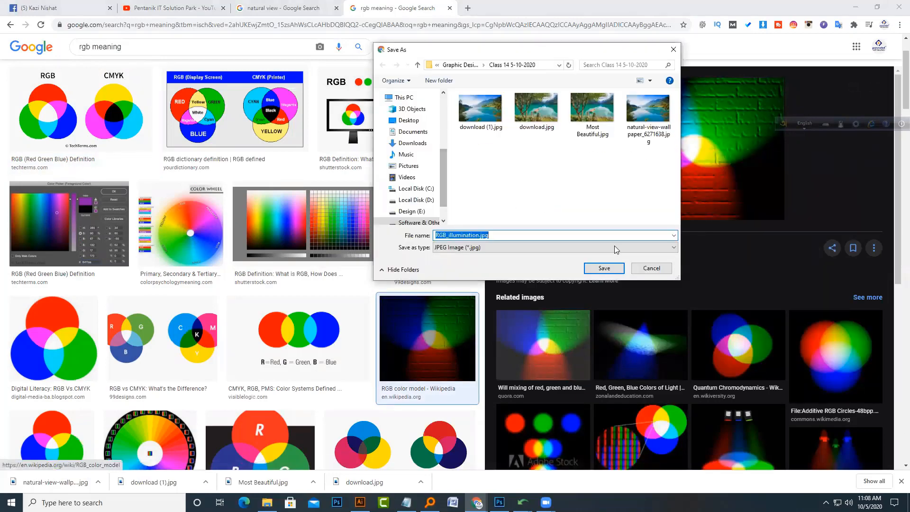
{"action": "left_click", "coordinate": [615, 268]}
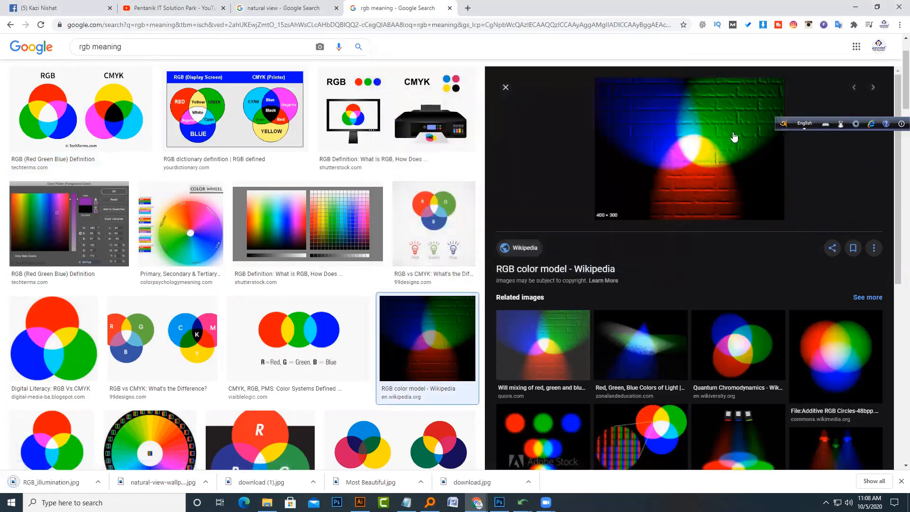
Step: Open RGB_illumination.jpg from the class folder in Photoshop
{"action": "left_click", "coordinate": [267, 503]}
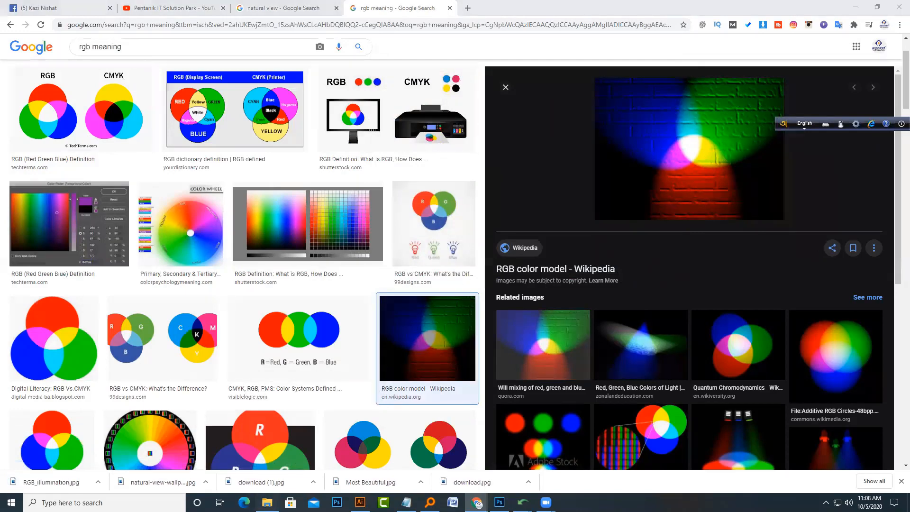
{"action": "left_click_drag", "start_coordinate": [366, 116], "coordinate": [245, 63]}
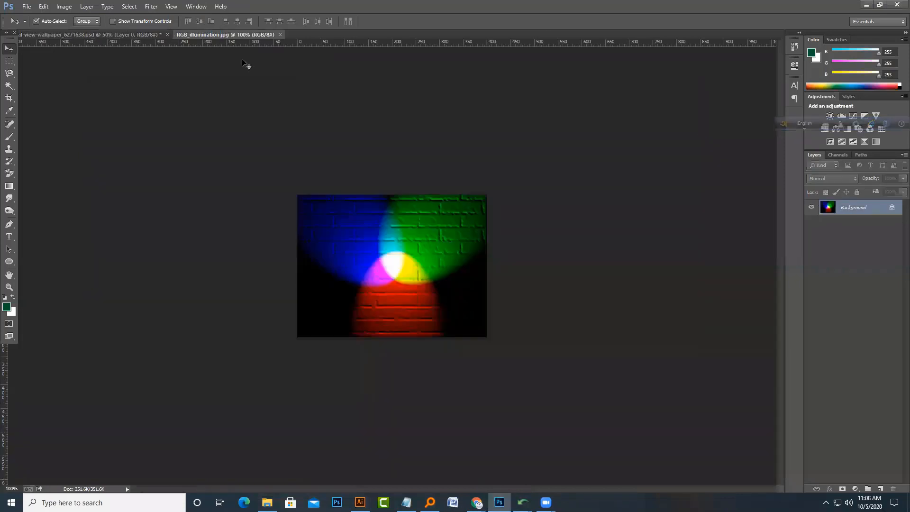
Step: Convert RGB_illumination.jpg to CMYK Color mode and undo the conversion
{"action": "left_click", "coordinate": [64, 6]}
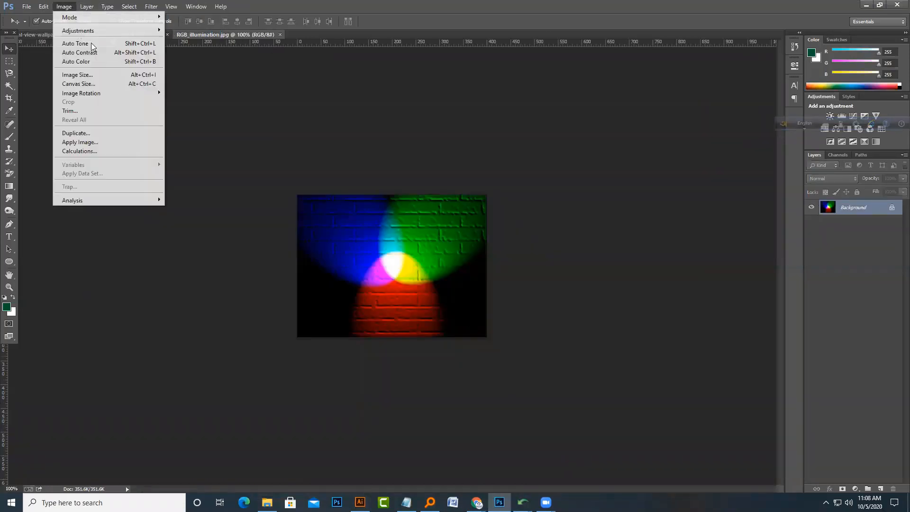
{"action": "mouse_move", "coordinate": [116, 18]}
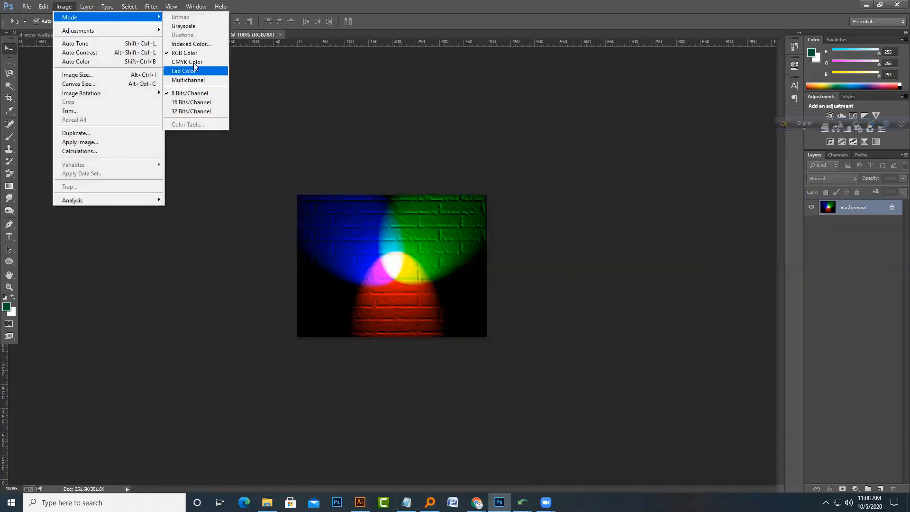
{"action": "left_click", "coordinate": [195, 62]}
{"action": "left_click", "coordinate": [461, 203]}
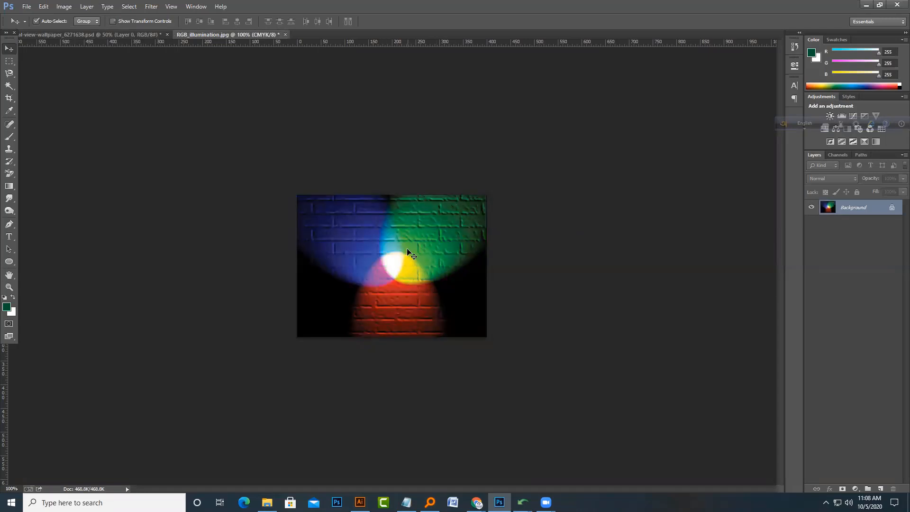
{"action": "key", "text": "ctrl+z"}
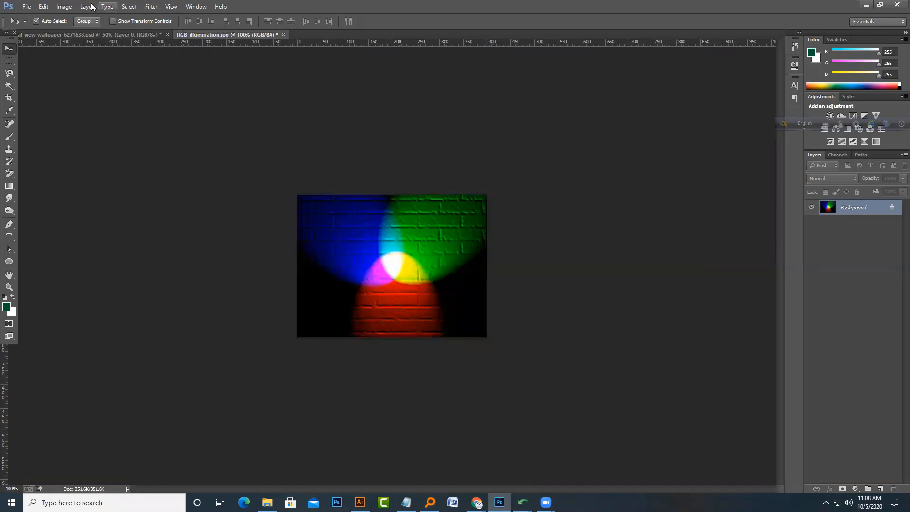
Step: Convert RGB_illumination.jpg to CMYK Color mode, confirming the conversion dialog
{"action": "left_click", "coordinate": [64, 6]}
{"action": "mouse_move", "coordinate": [133, 17]}
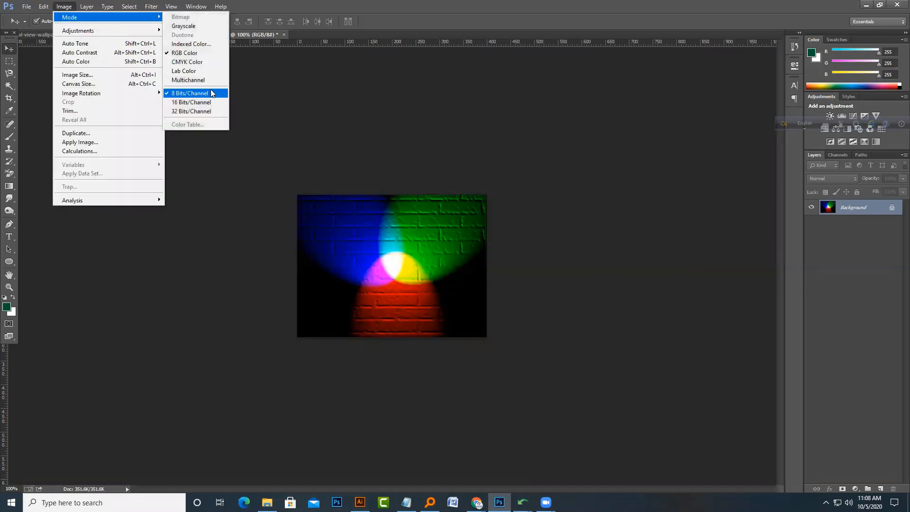
{"action": "left_click", "coordinate": [212, 63]}
{"action": "left_click", "coordinate": [453, 199]}
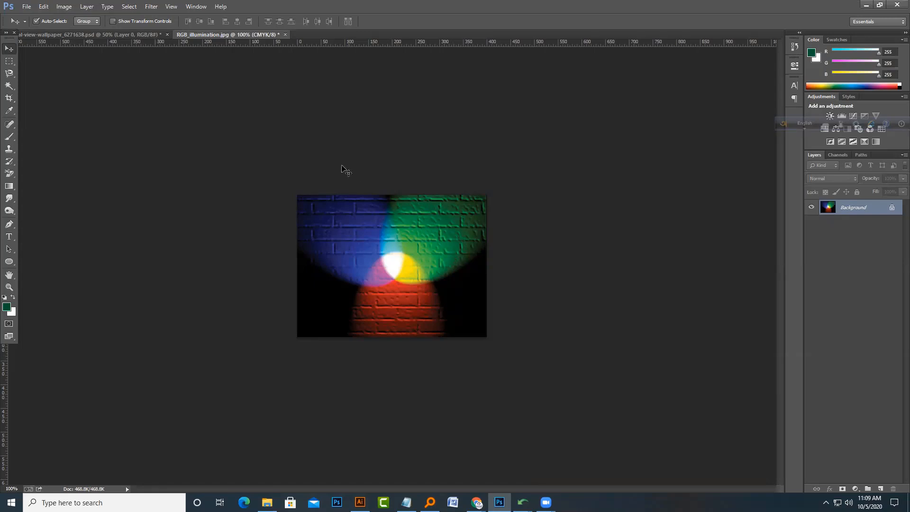
Step: Convert the image back to RGB Color mode and close the RGB_illumination document
{"action": "left_click", "coordinate": [64, 7]}
{"action": "mouse_move", "coordinate": [84, 21]}
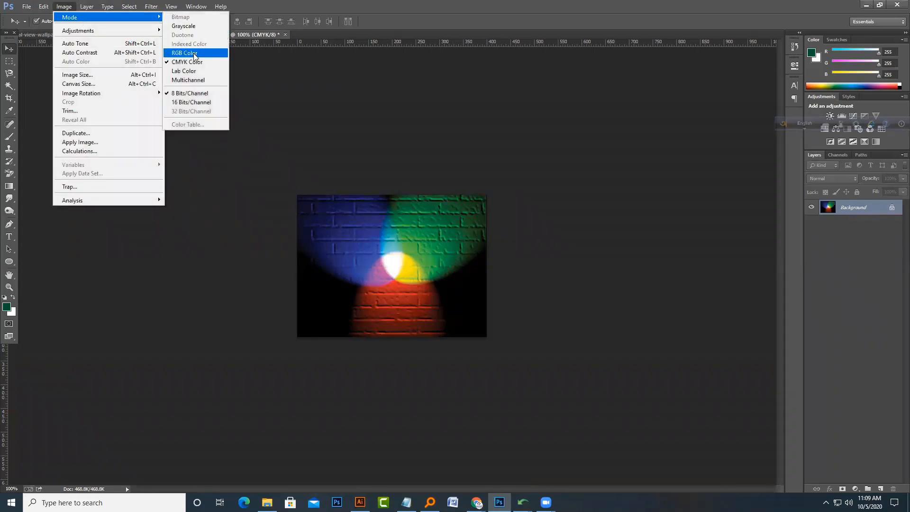
{"action": "left_click", "coordinate": [194, 56]}
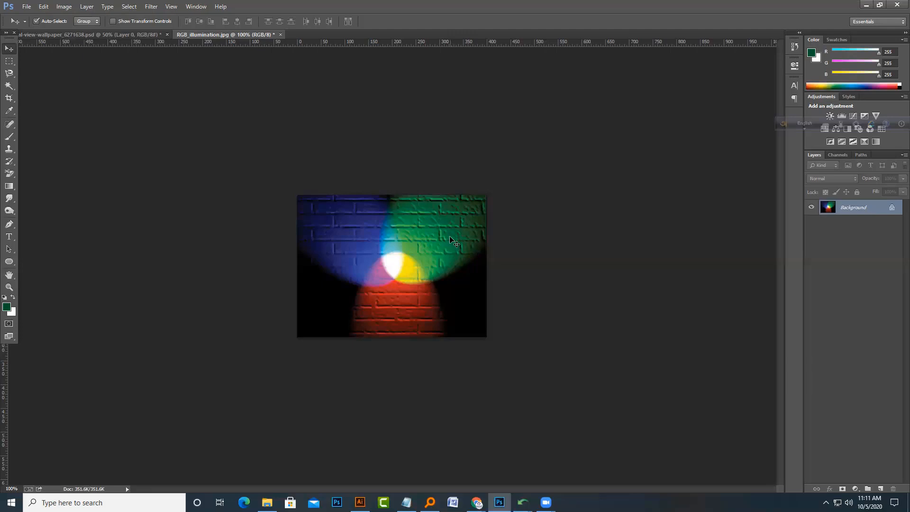
{"action": "left_click", "coordinate": [281, 35]}
{"action": "left_click", "coordinate": [454, 190]}
Step: Search Google Images for 2d cartoon in the natural view browser window
{"action": "left_click", "coordinate": [477, 503]}
{"action": "left_click", "coordinate": [403, 467]}
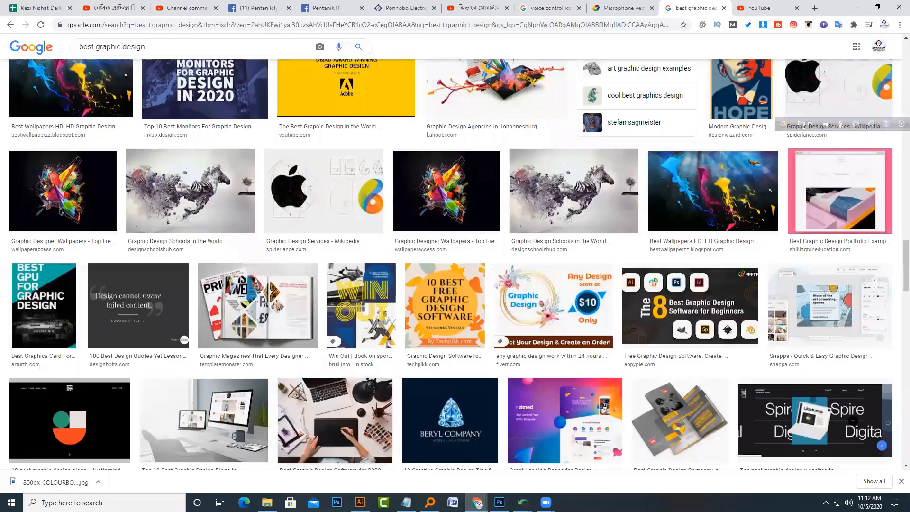
{"action": "left_click", "coordinate": [477, 503]}
{"action": "left_click", "coordinate": [564, 463]}
{"action": "scroll", "coordinate": [294, 237], "scroll_direction": "up", "scroll_amount": 2}
{"action": "left_click_drag", "start_coordinate": [129, 54], "coordinate": [1, 97]}
{"action": "type", "text": "2d cartoon"}
{"action": "key", "text": "Return"}
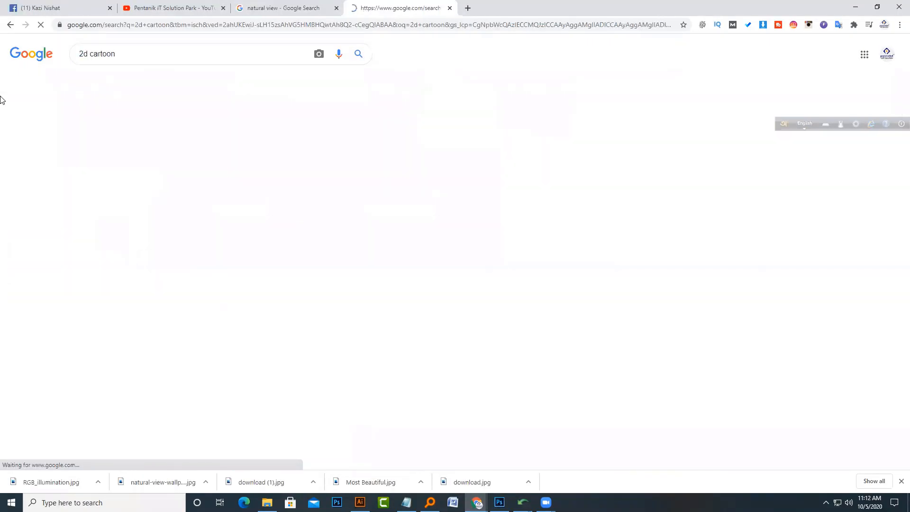
Step: Save the Fiverr 2D cartoon image into the class folder as create-awesome-2d-animation-for-kids.jpg
{"action": "left_click", "coordinate": [375, 185]}
{"action": "right_click", "coordinate": [606, 223]}
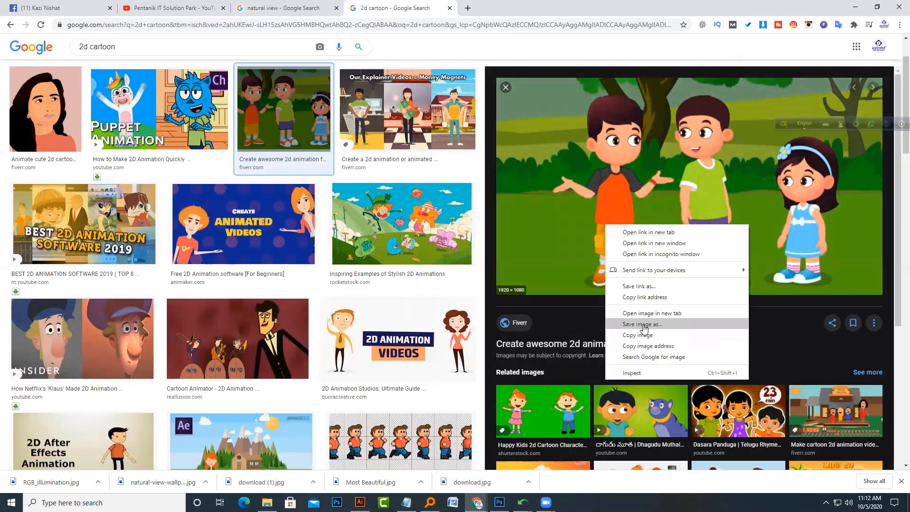
{"action": "left_click", "coordinate": [635, 321]}
{"action": "left_click", "coordinate": [604, 270]}
Step: Show the downloaded cartoon image in its folder and open it in Photoshop
{"action": "left_click", "coordinate": [98, 482]}
{"action": "left_click", "coordinate": [143, 450]}
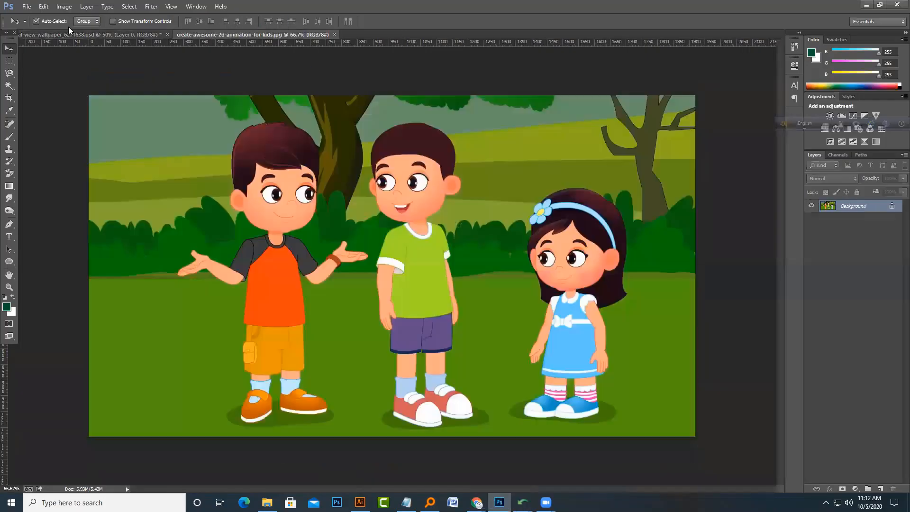
Step: Save the cartoon image as a Photoshop PSD in the class folder and unlock its Background as Layer 0
{"action": "left_click", "coordinate": [25, 5]}
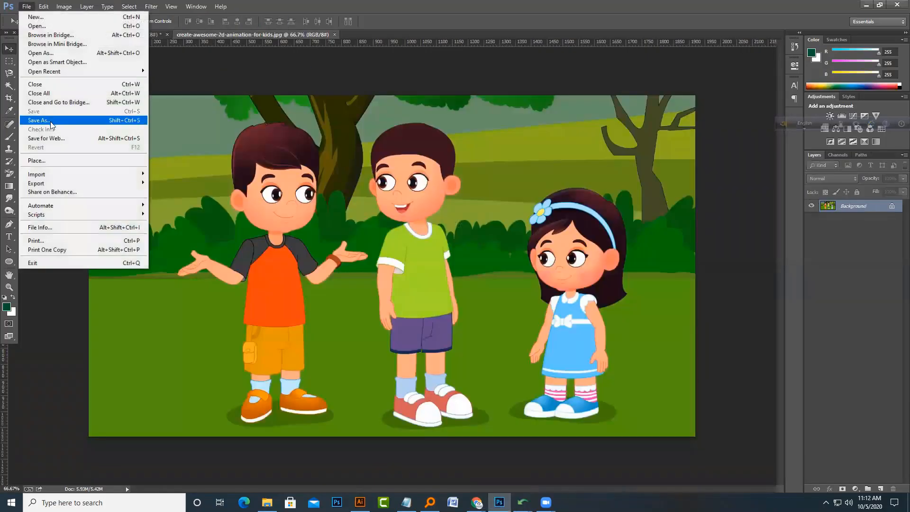
{"action": "left_click", "coordinate": [62, 118]}
{"action": "left_click", "coordinate": [222, 348]}
{"action": "left_click", "coordinate": [213, 357]}
{"action": "key", "text": "Return"}
{"action": "double_click", "coordinate": [851, 207]}
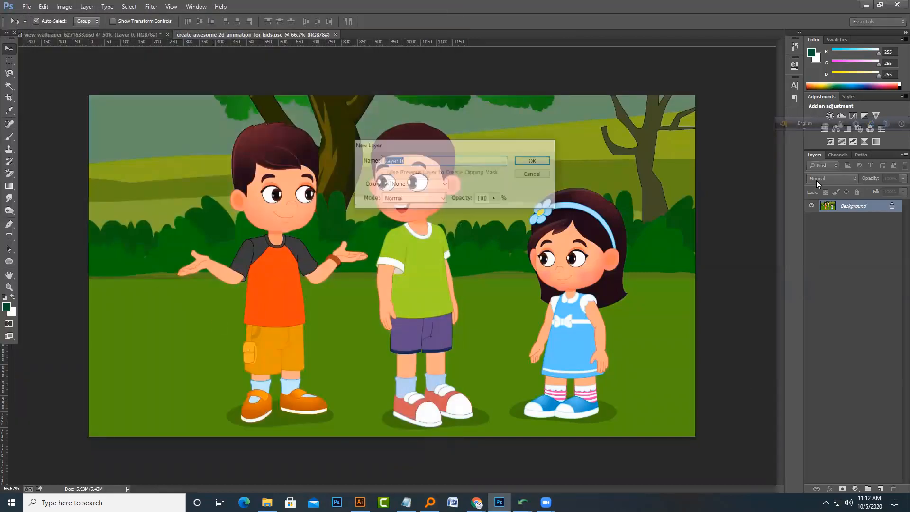
{"action": "key", "text": "Return"}
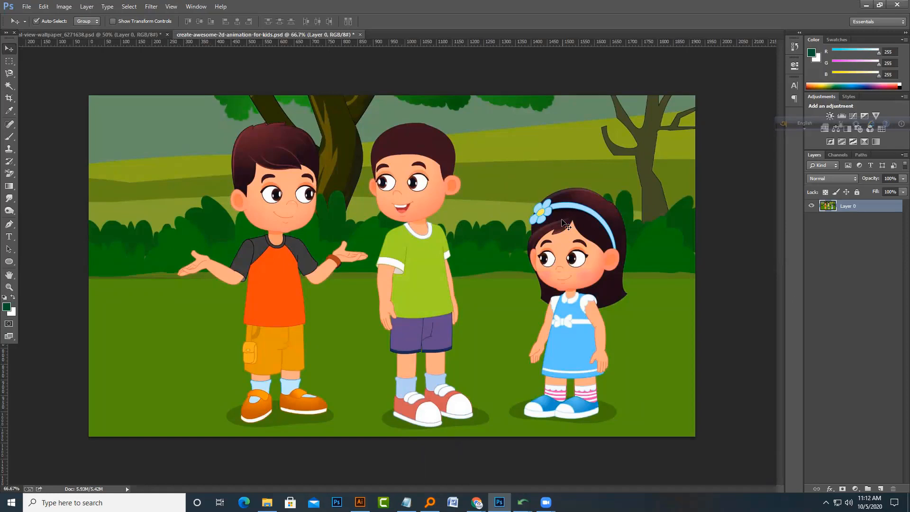
{"action": "left_click", "coordinate": [9, 85]}
{"action": "left_click", "coordinate": [583, 347]}
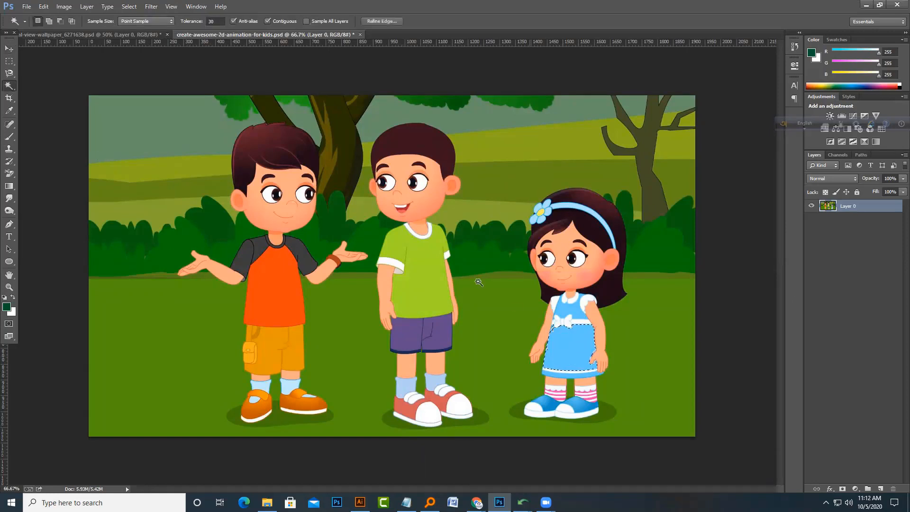
{"action": "left_click", "coordinate": [287, 21]}
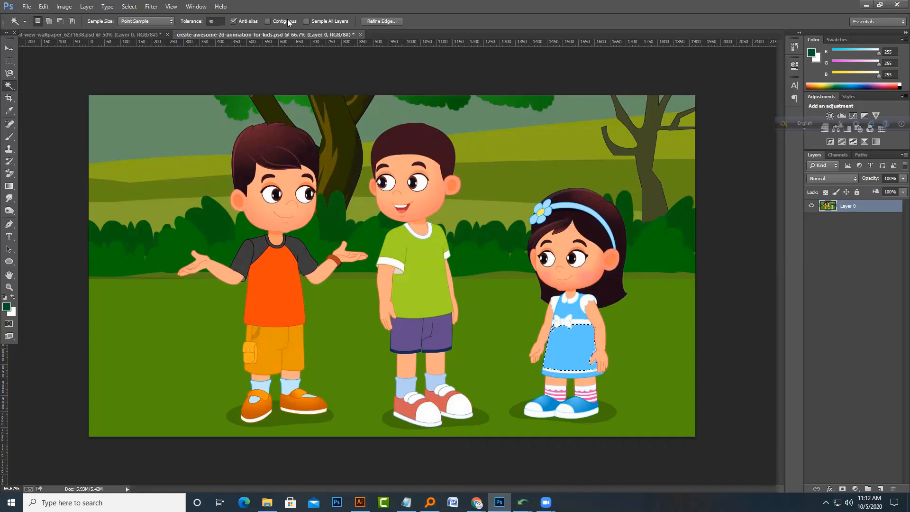
{"action": "left_click", "coordinate": [582, 342]}
{"action": "key", "text": "ctrl+d"}
Step: Try Replace Color on the girl's blue dress, adjusting hue, saturation and lightness before cancelling
{"action": "left_click", "coordinate": [65, 7]}
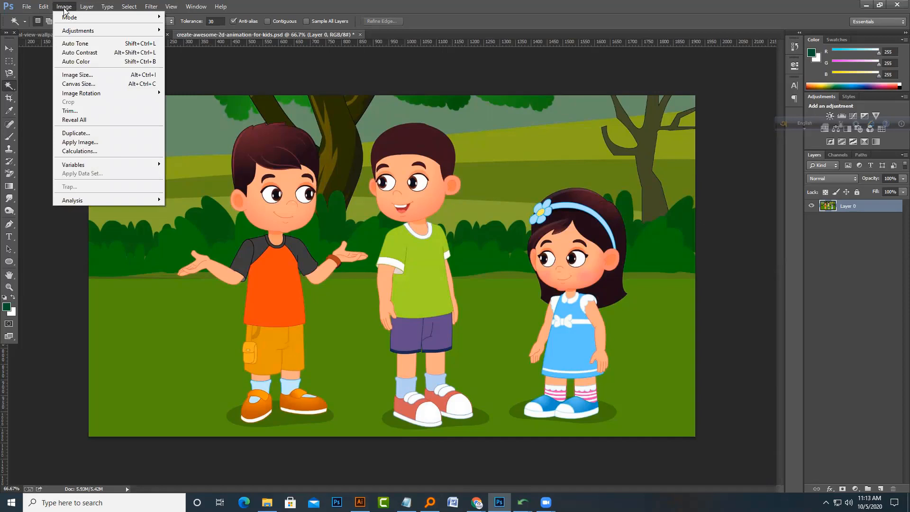
{"action": "mouse_move", "coordinate": [74, 32]}
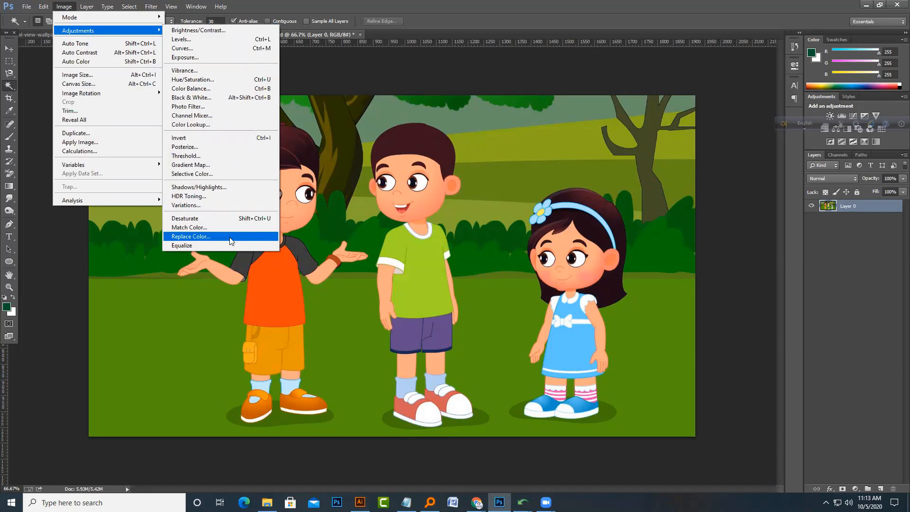
{"action": "left_click", "coordinate": [191, 236]}
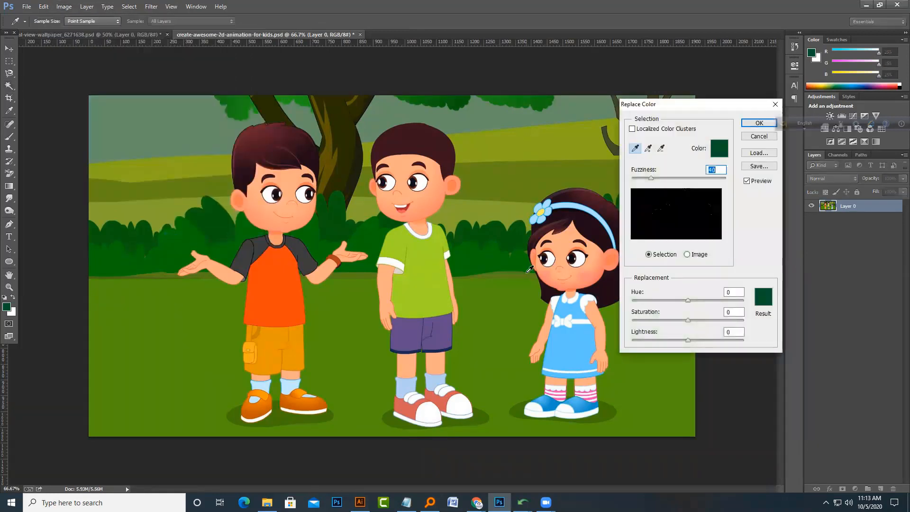
{"action": "left_click", "coordinate": [571, 342]}
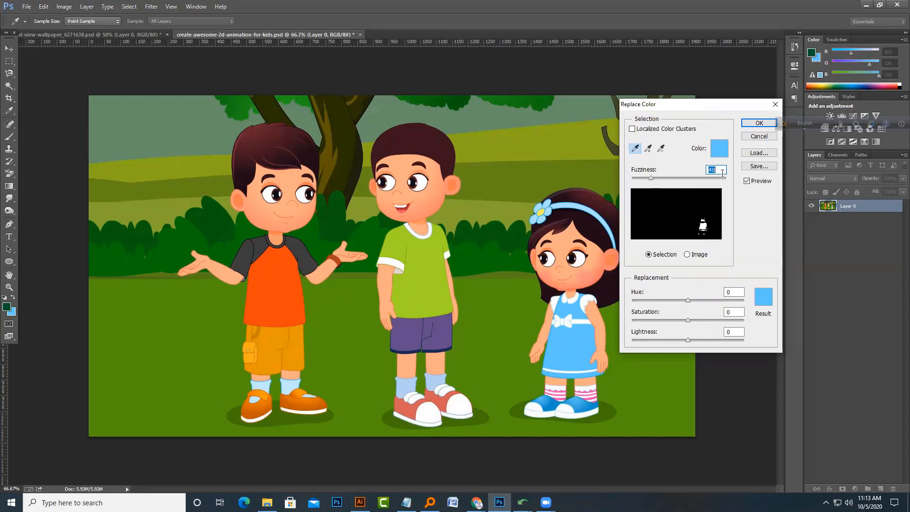
{"action": "mouse_move", "coordinate": [689, 340]}
{"action": "left_mouse_down"}
{"action": "mouse_move", "coordinate": [708, 341]}
{"action": "mouse_move", "coordinate": [677, 347]}
{"action": "left_mouse_up"}
{"action": "mouse_move", "coordinate": [688, 300]}
{"action": "left_mouse_down"}
{"action": "mouse_move", "coordinate": [700, 297]}
{"action": "mouse_move", "coordinate": [679, 302]}
{"action": "mouse_move", "coordinate": [696, 301]}
{"action": "left_mouse_up"}
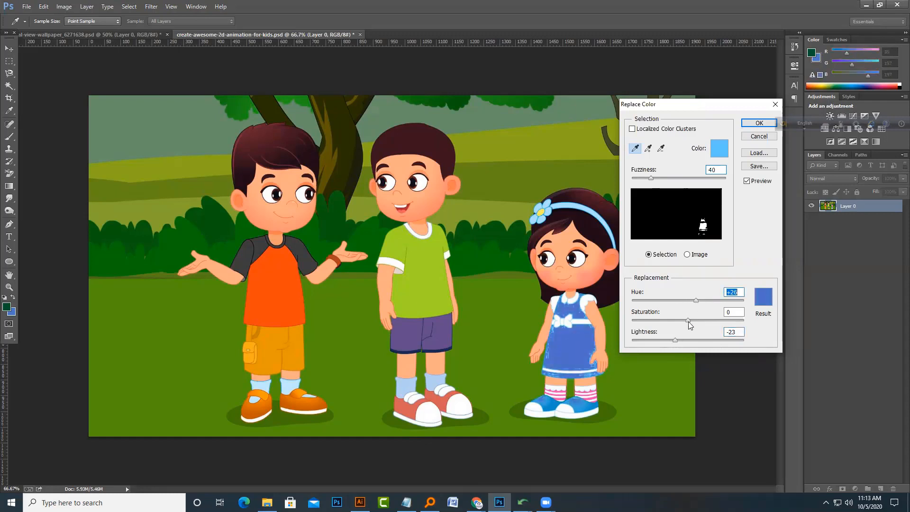
{"action": "left_click_drag", "start_coordinate": [687, 321], "coordinate": [694, 320]}
{"action": "key", "text": "Escape"}
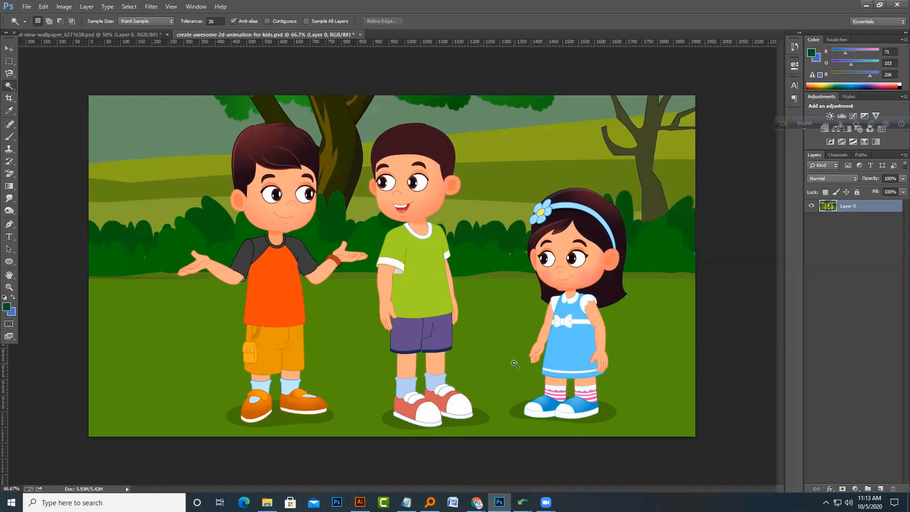
Step: Zoom in to inspect the girl's dress up close, then zoom back out to the whole image
{"action": "key", "text": "ctrl+plus"}
{"action": "key", "text": "ctrl+plus"}
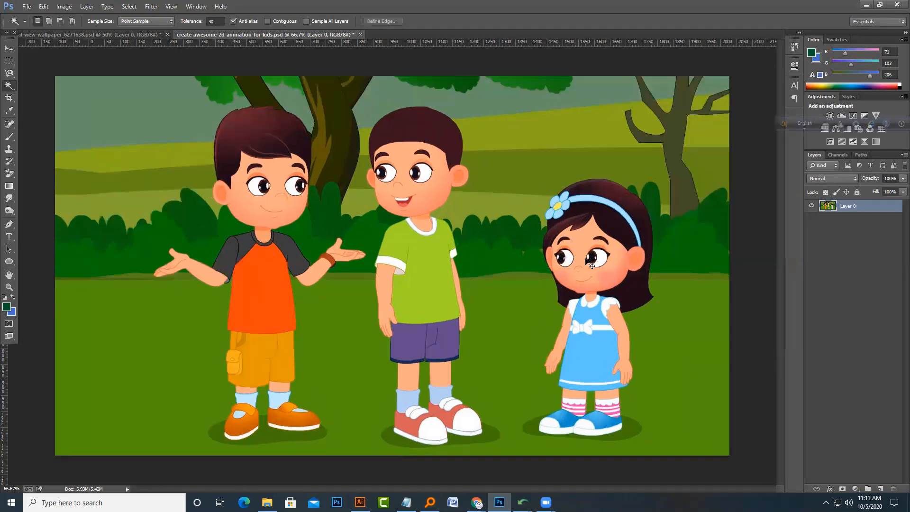
{"action": "left_click_drag", "start_coordinate": [577, 291], "coordinate": [154, 147]}
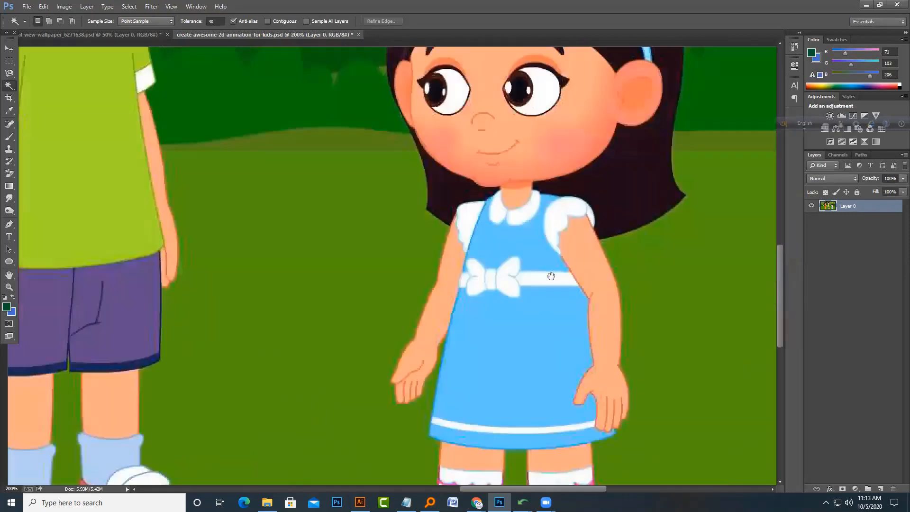
{"action": "left_click_drag", "start_coordinate": [549, 276], "coordinate": [339, 195]}
{"action": "left_click_drag", "start_coordinate": [364, 278], "coordinate": [377, 278]}
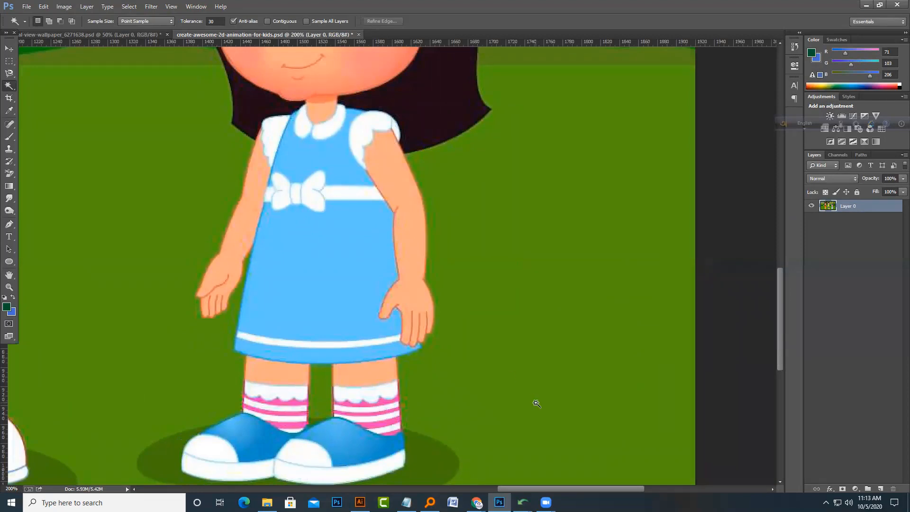
{"action": "key", "text": "ctrl+minus"}
{"action": "key", "text": "ctrl+minus"}
{"action": "key", "text": "ctrl+minus"}
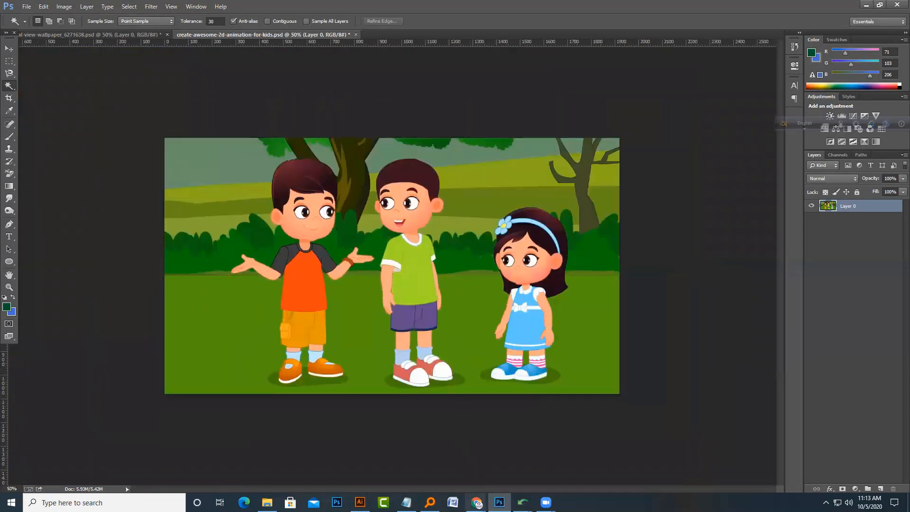
Step: Switch to the 2d cartoon image results in the browser and filter them by Large size
{"action": "mouse_move", "coordinate": [477, 503]}
{"action": "left_click", "coordinate": [372, 457]}
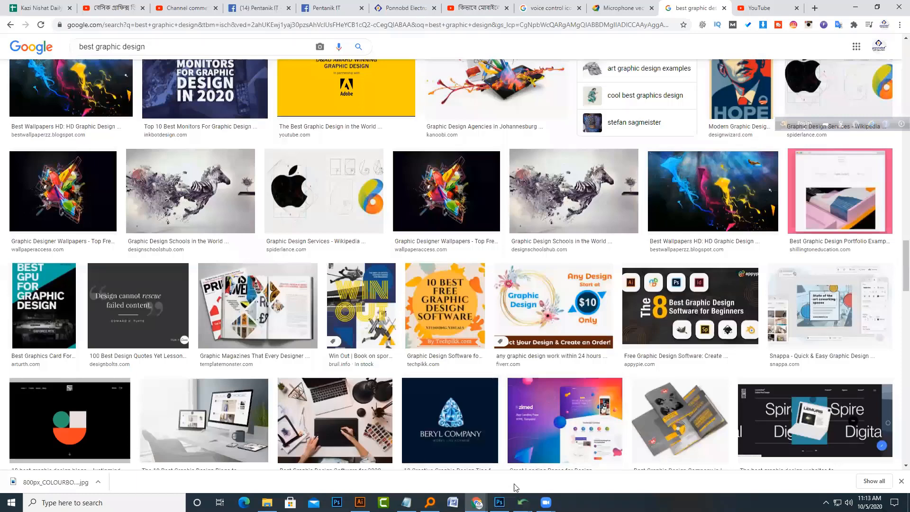
{"action": "left_click", "coordinate": [575, 459]}
{"action": "scroll", "coordinate": [353, 84], "scroll_direction": "up", "scroll_amount": 2}
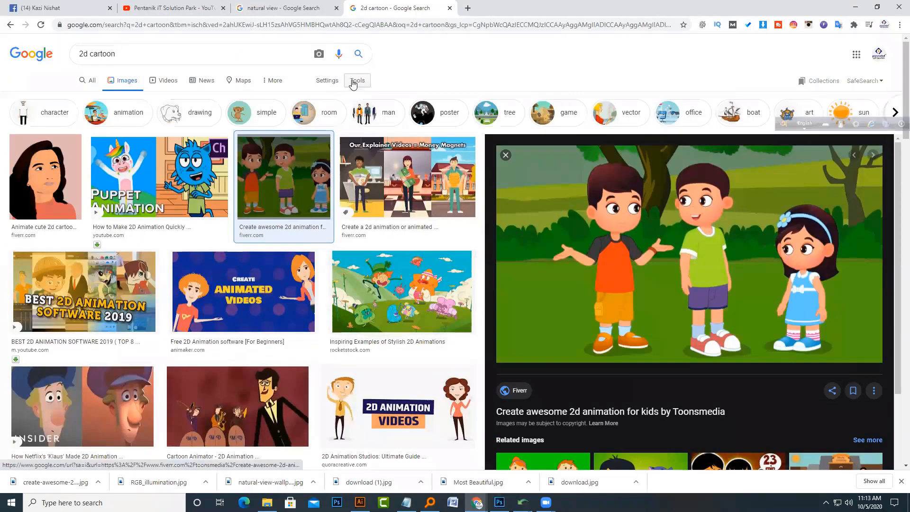
{"action": "left_click", "coordinate": [353, 84]}
{"action": "left_click", "coordinate": [83, 97]}
{"action": "left_click", "coordinate": [86, 125]}
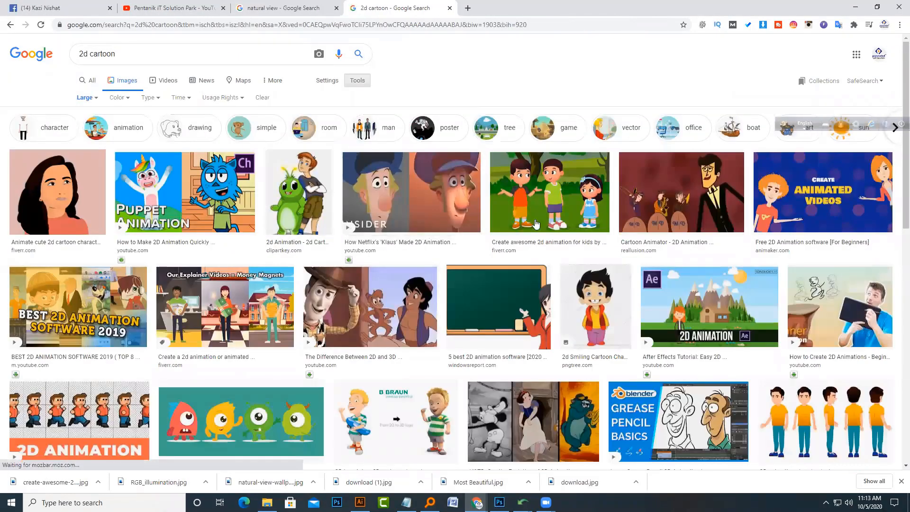
Step: Check the dimensions of the saved Fiverr cartoon file in its Properties details
{"action": "left_click", "coordinate": [535, 224]}
{"action": "right_click", "coordinate": [574, 230]}
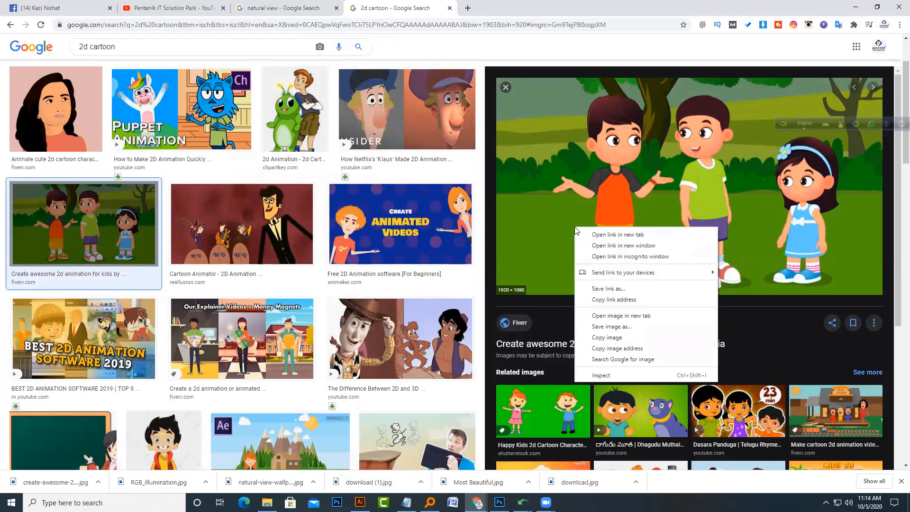
{"action": "left_click", "coordinate": [611, 326]}
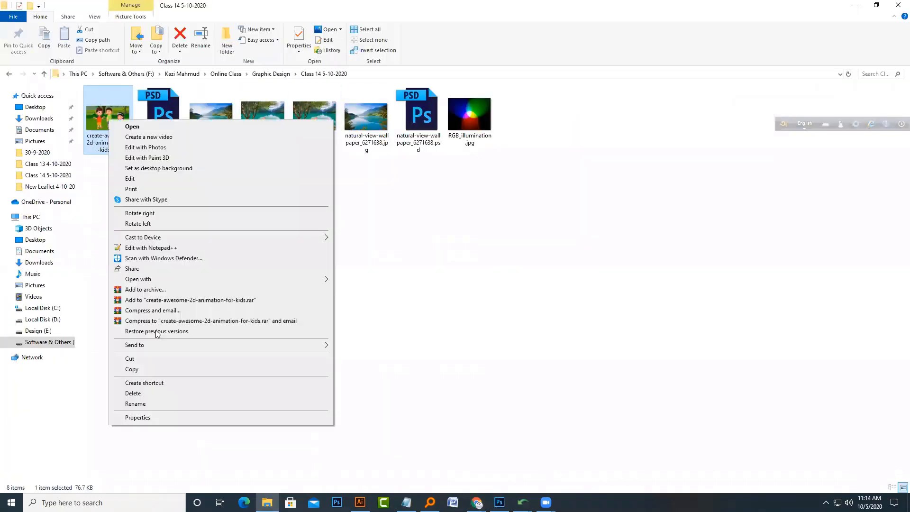
{"action": "left_click", "coordinate": [166, 417]}
{"action": "left_click", "coordinate": [174, 143]}
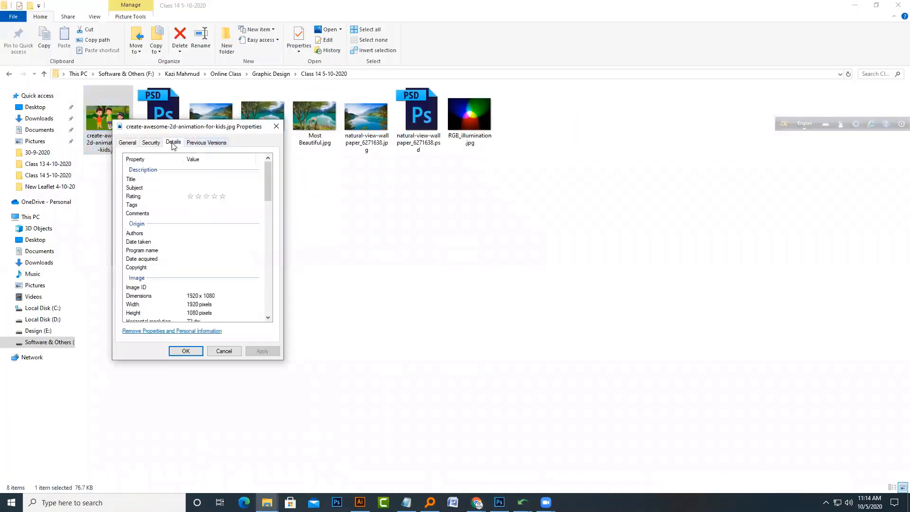
{"action": "left_click", "coordinate": [277, 127]}
{"action": "left_click", "coordinate": [855, 5]}
Step: Save the 2D monsters image into the class folder and open it in Photoshop
{"action": "scroll", "coordinate": [280, 247], "scroll_direction": "down", "scroll_amount": 5}
{"action": "left_click", "coordinate": [275, 245]}
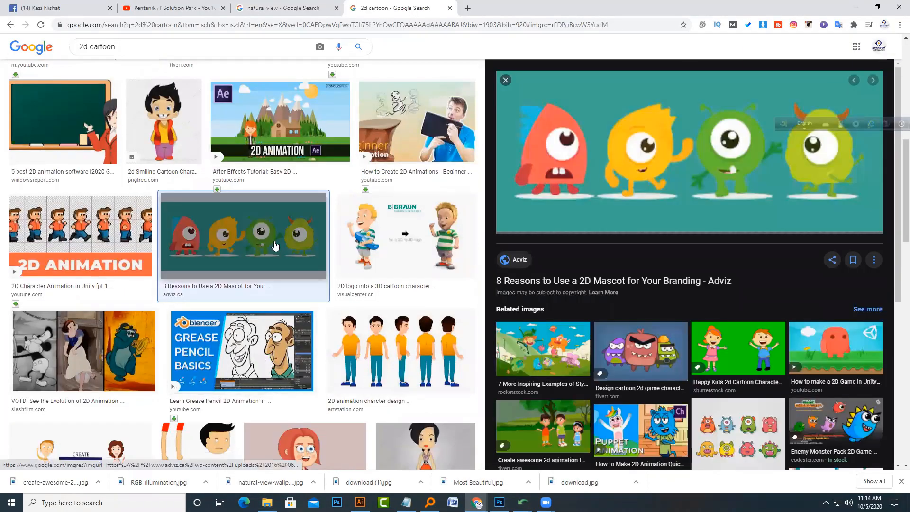
{"action": "right_click", "coordinate": [612, 175]}
{"action": "left_click", "coordinate": [649, 256]}
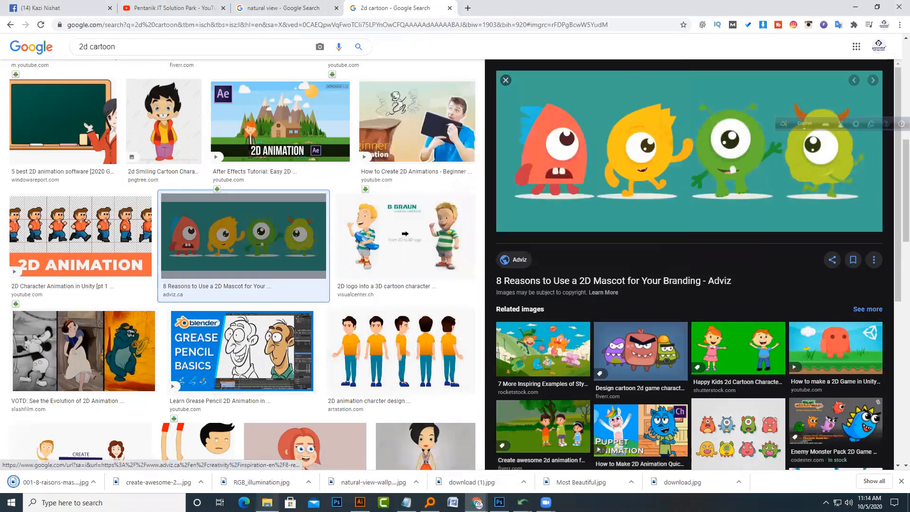
{"action": "left_click", "coordinate": [267, 502]}
{"action": "left_click_drag", "start_coordinate": [109, 126], "coordinate": [384, 36]}
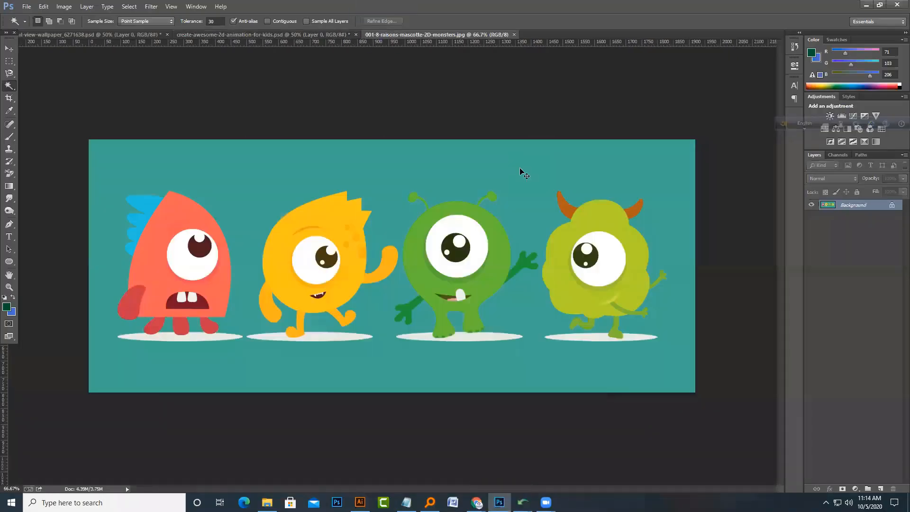
Step: Unlock the monsters image's Background as Layer 0 and save it as a PSD in the class folder
{"action": "key", "text": "ctrl+plus"}
{"action": "key", "text": "ctrl+plus"}
{"action": "key", "text": "ctrl+plus"}
{"action": "key", "text": "ctrl+0"}
{"action": "left_click", "coordinate": [57, 8]}
{"action": "double_click", "coordinate": [839, 207]}
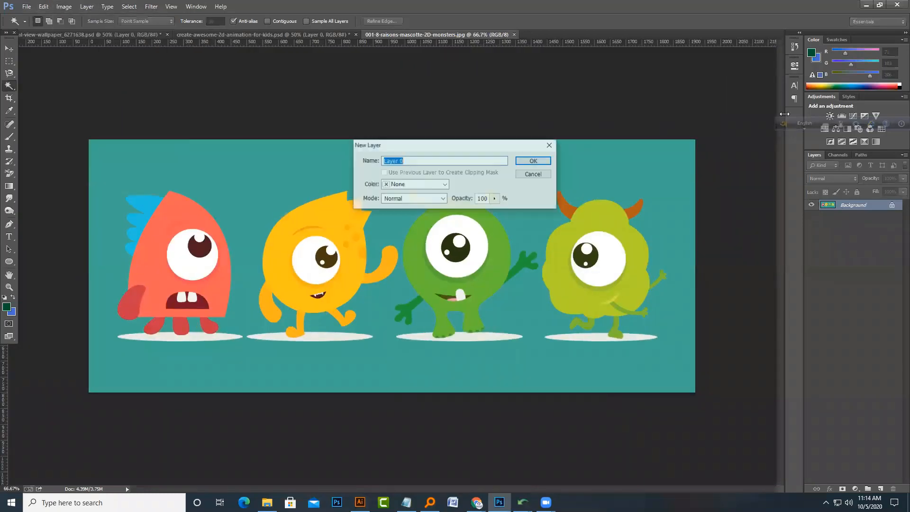
{"action": "key", "text": "Return"}
{"action": "key", "text": "ctrl+shift+s"}
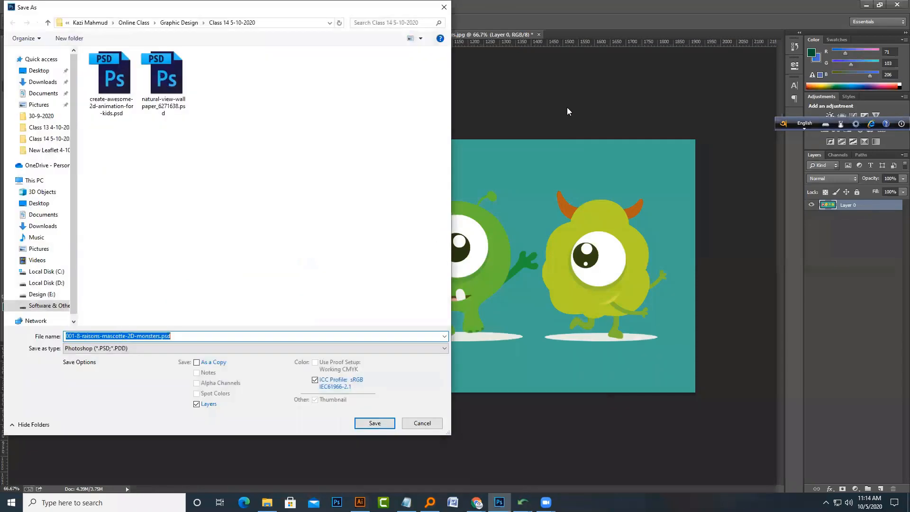
{"action": "key", "text": "Return"}
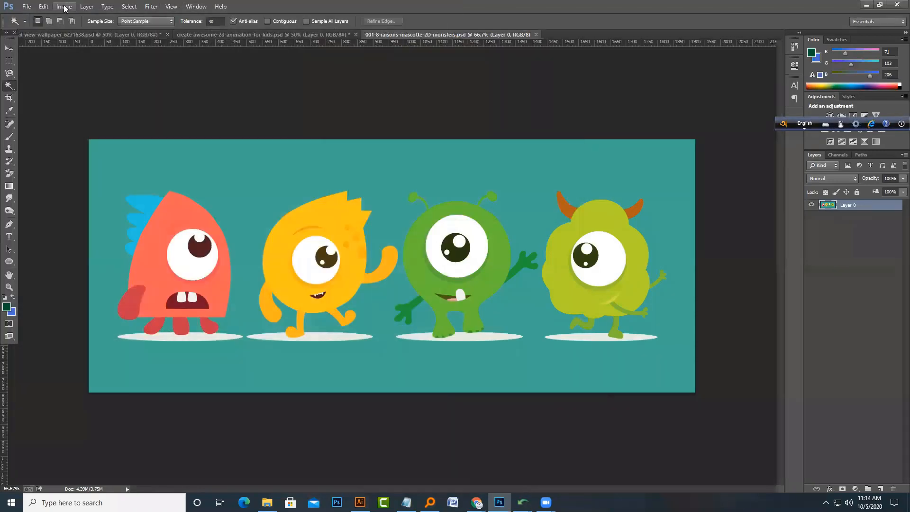
Step: Recolour the green monster's body to blue with Replace Color by shifting the hue
{"action": "left_click", "coordinate": [64, 6]}
{"action": "mouse_move", "coordinate": [127, 29]}
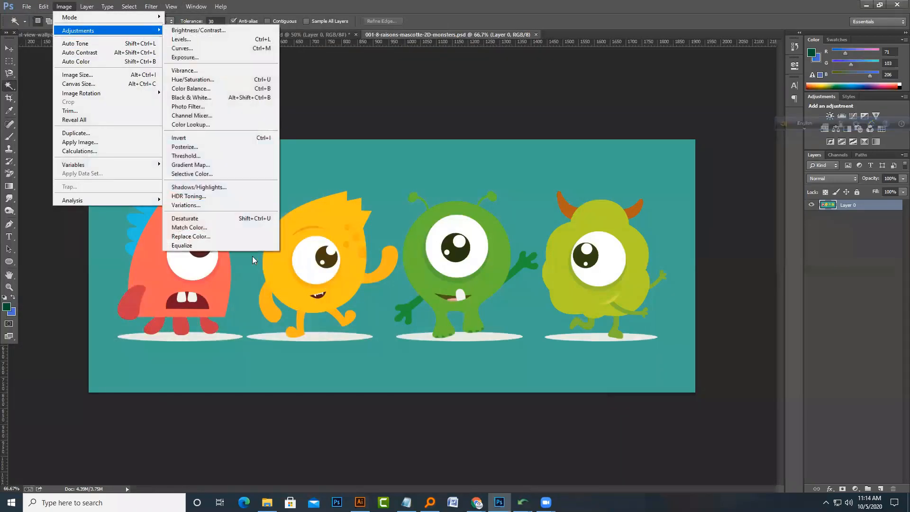
{"action": "left_click", "coordinate": [222, 236]}
{"action": "left_click", "coordinate": [469, 205]}
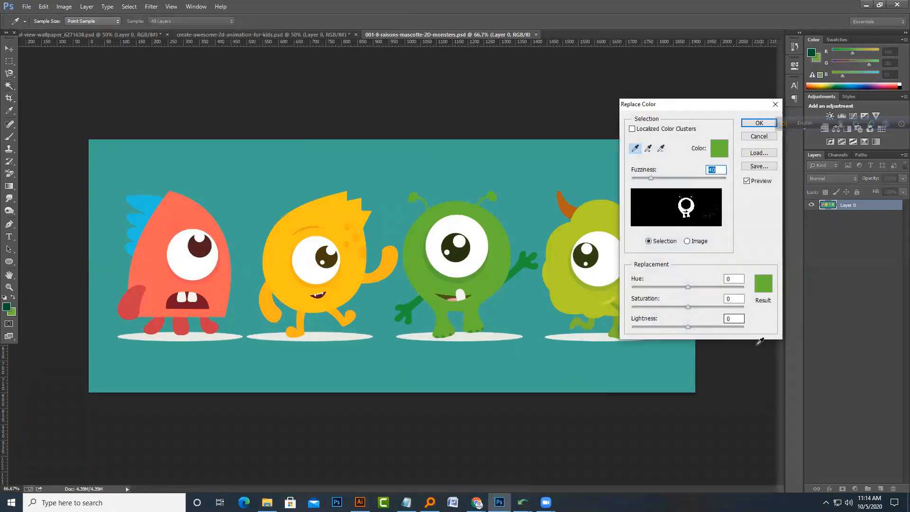
{"action": "left_click_drag", "start_coordinate": [691, 307], "coordinate": [724, 297]}
{"action": "key", "text": "Return"}
{"action": "key", "text": "w"}
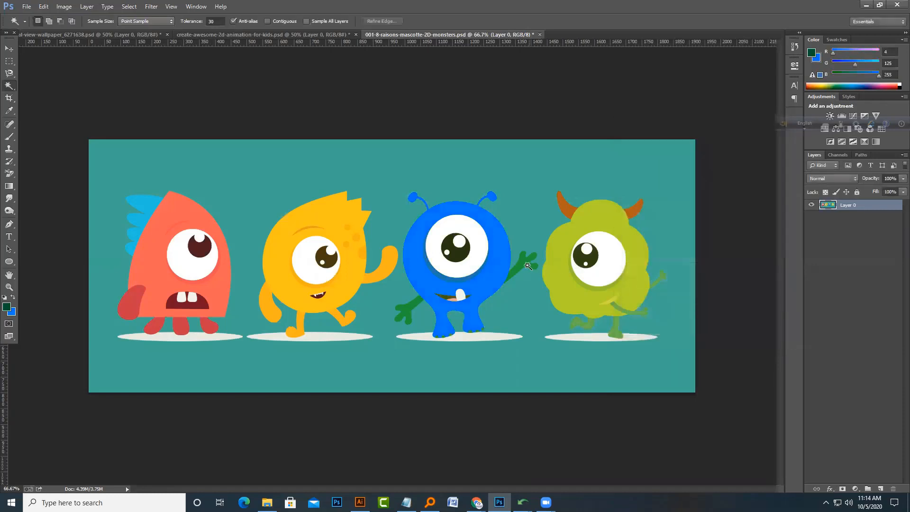
Step: Recolour the monster's remaining green arms to blue with Replace Color
{"action": "left_click", "coordinate": [64, 7]}
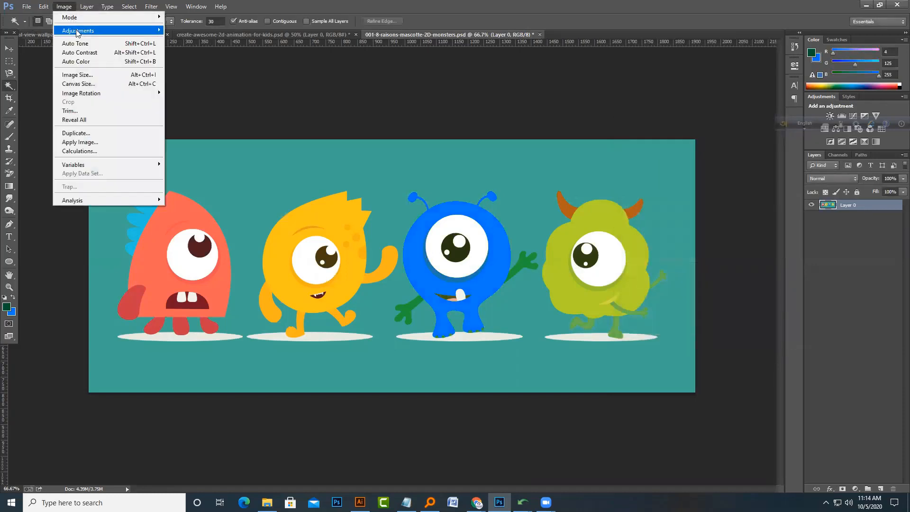
{"action": "mouse_move", "coordinate": [81, 31]}
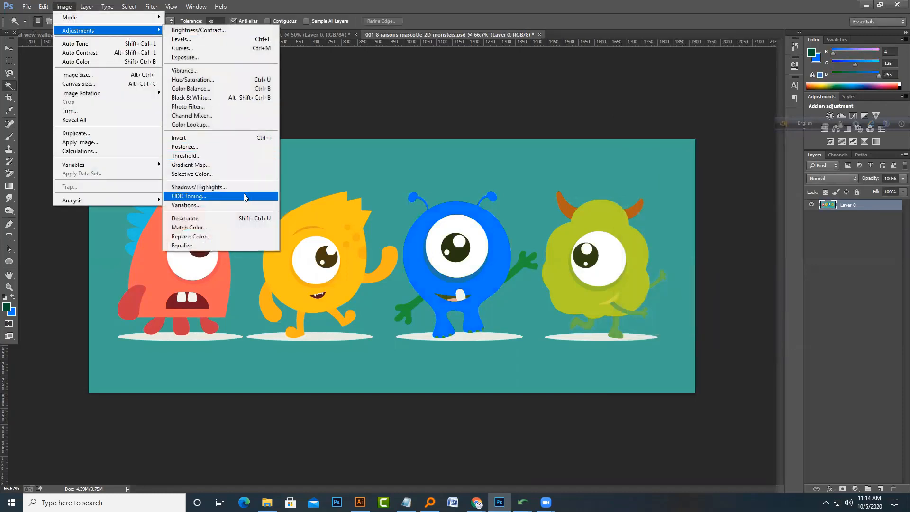
{"action": "left_click", "coordinate": [237, 236]}
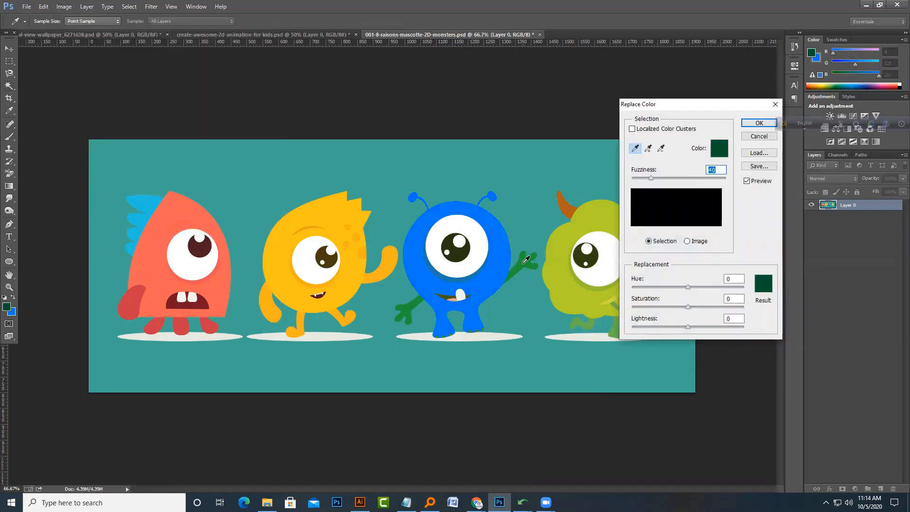
{"action": "left_click", "coordinate": [524, 259]}
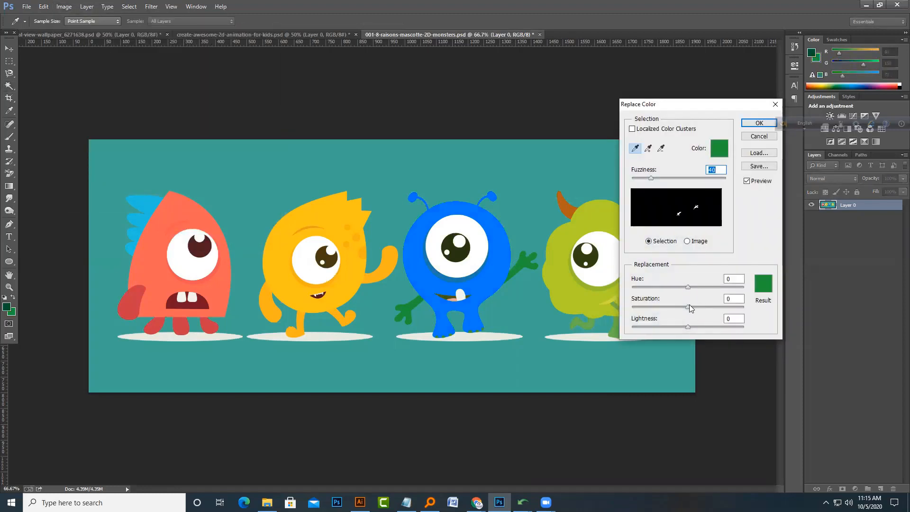
{"action": "left_click_drag", "start_coordinate": [690, 307], "coordinate": [714, 287]}
{"action": "key", "text": "Escape"}
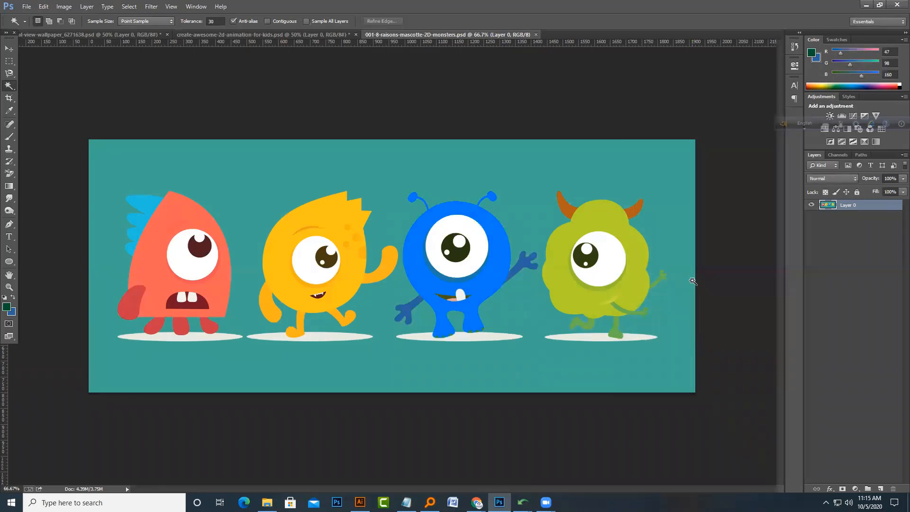
Step: Open the Brush panel
{"action": "left_click", "coordinate": [171, 6]}
{"action": "mouse_move", "coordinate": [190, 6]}
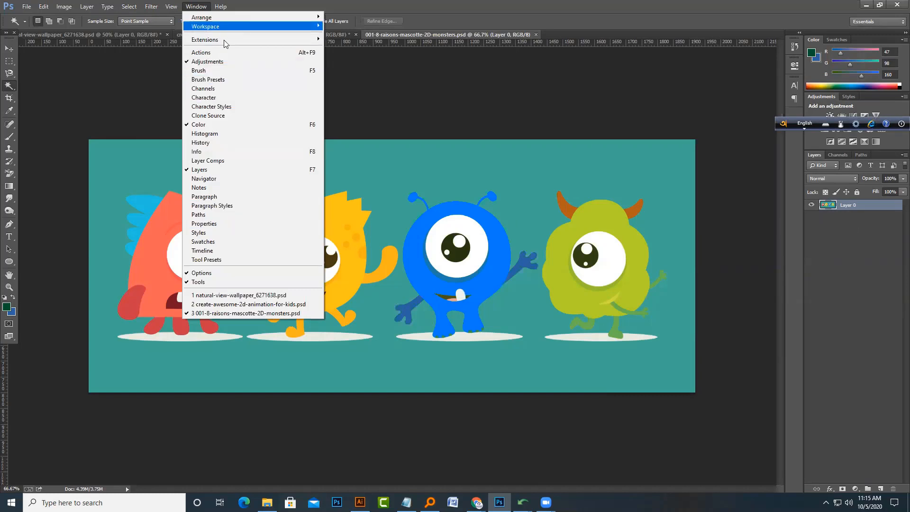
{"action": "left_click", "coordinate": [211, 70]}
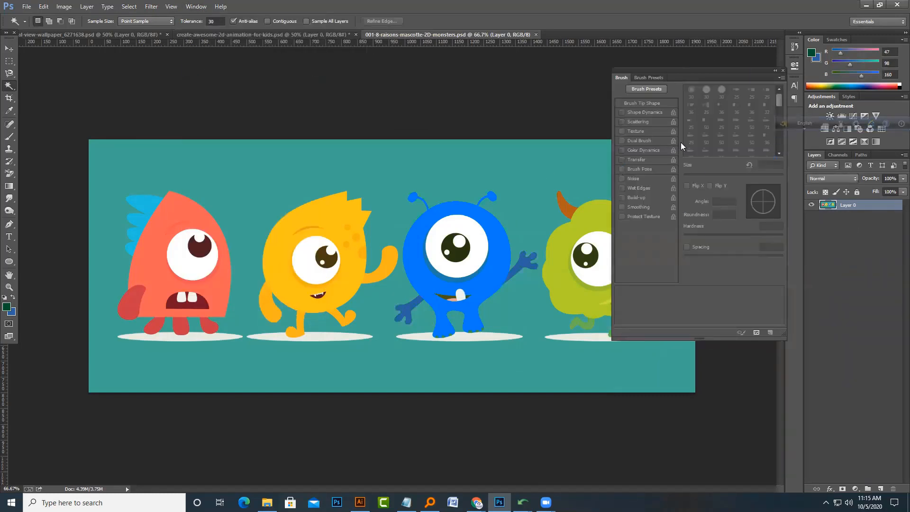
Step: Show the Timeline panel and close it again
{"action": "left_click", "coordinate": [195, 7]}
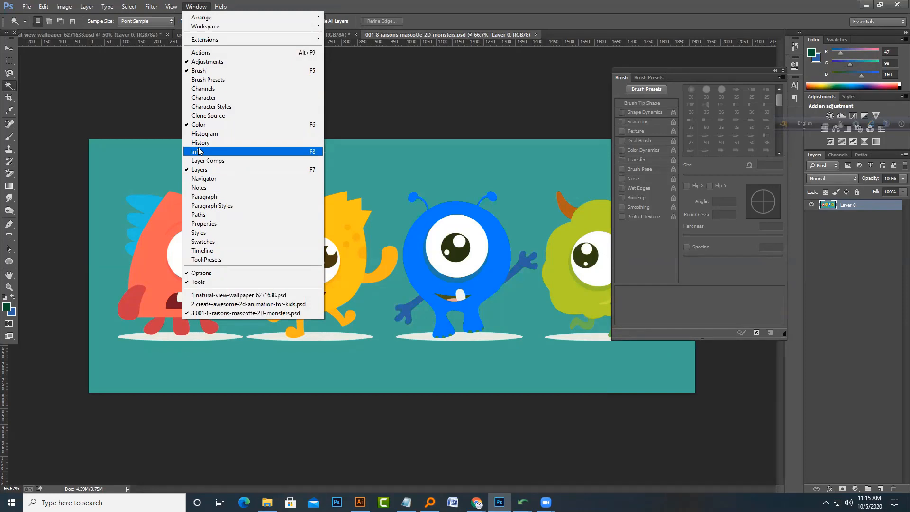
{"action": "left_click", "coordinate": [215, 250]}
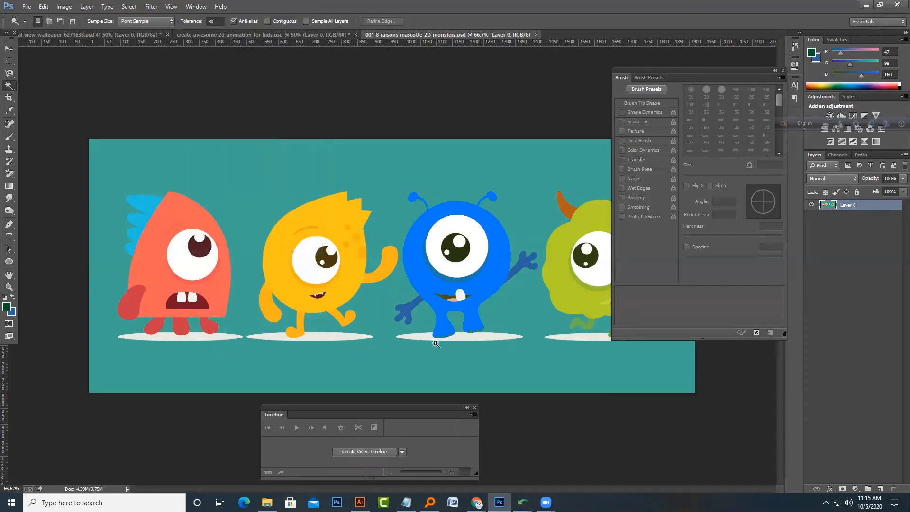
{"action": "left_click", "coordinate": [475, 408]}
Step: Open the Character panel and close the Brush panel
{"action": "left_click", "coordinate": [196, 7]}
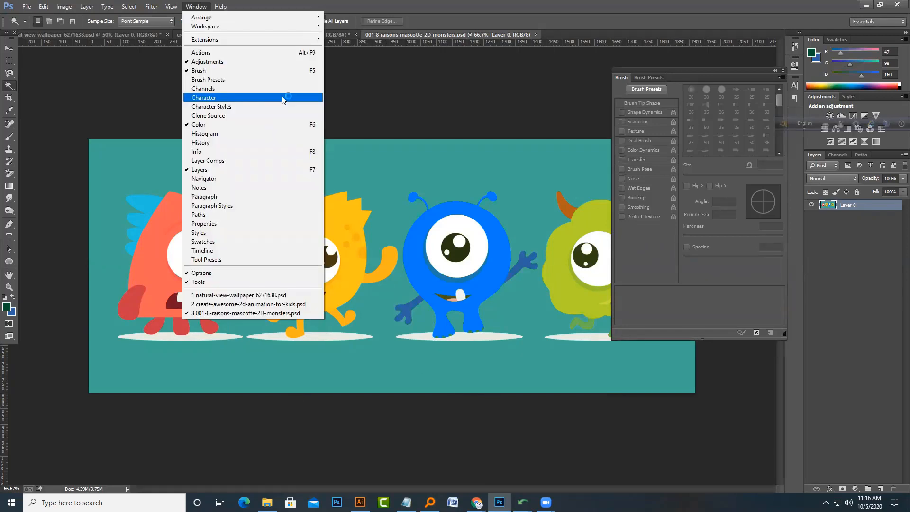
{"action": "left_click", "coordinate": [283, 99]}
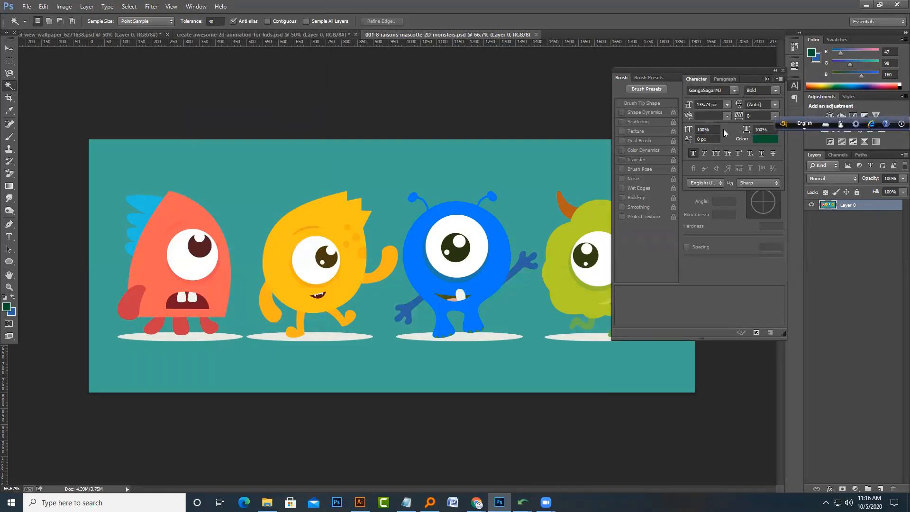
{"action": "left_click", "coordinate": [782, 71]}
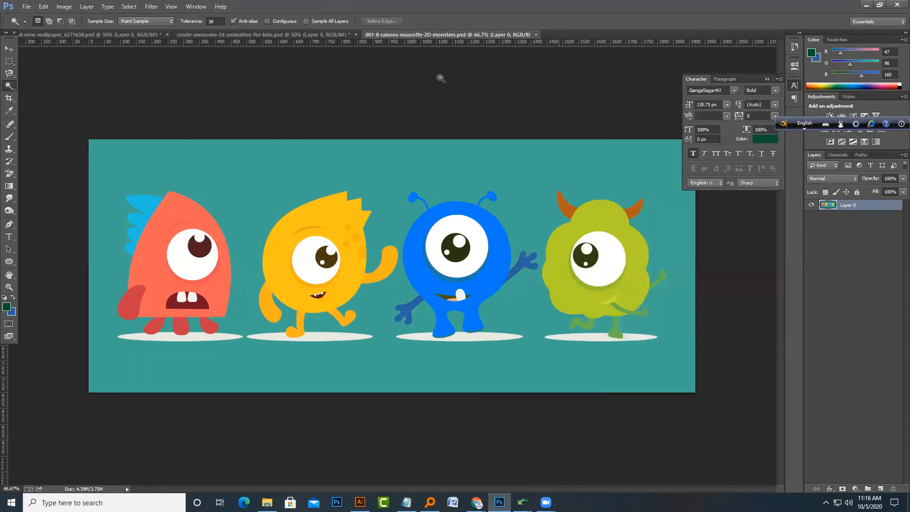
Step: Bring the natural-view-wallpaper image into Photoshop and unlock its background layer as Layer 0
{"action": "left_click", "coordinate": [198, 6]}
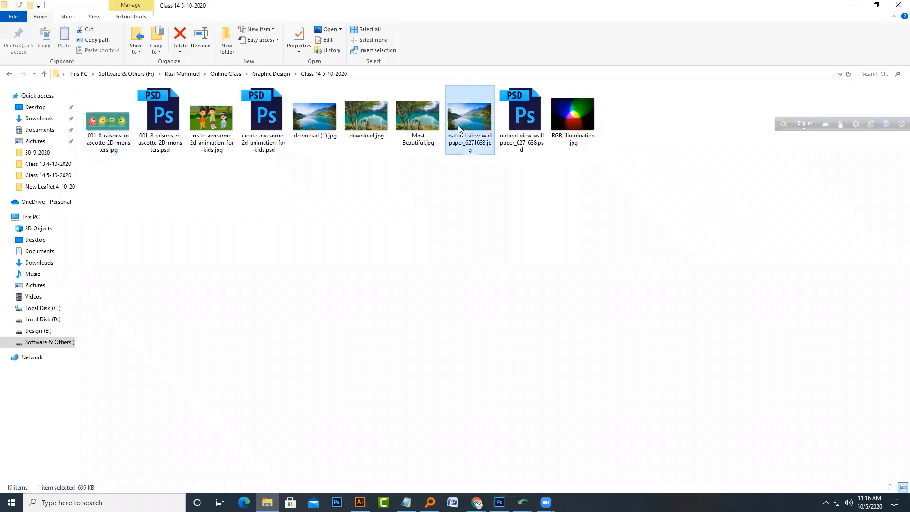
{"action": "left_click_drag", "start_coordinate": [476, 126], "coordinate": [372, 288]}
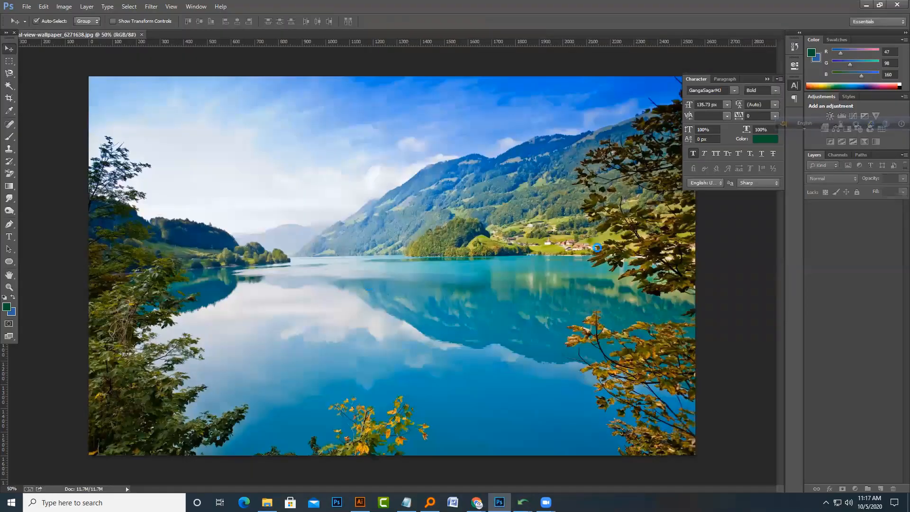
{"action": "double_click", "coordinate": [860, 208]}
{"action": "key", "text": "Return"}
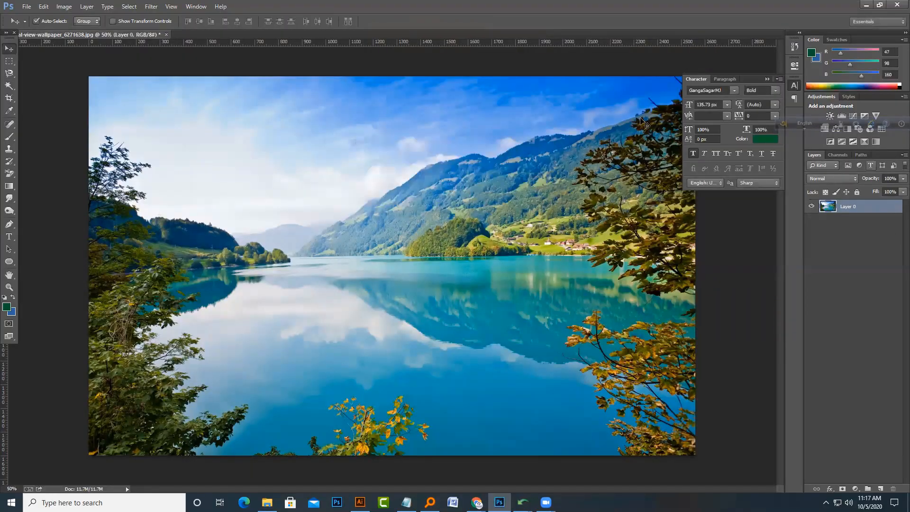
Step: Open the Filter Gallery on the landscape and set its preview zoom to 33%
{"action": "left_click", "coordinate": [152, 6]}
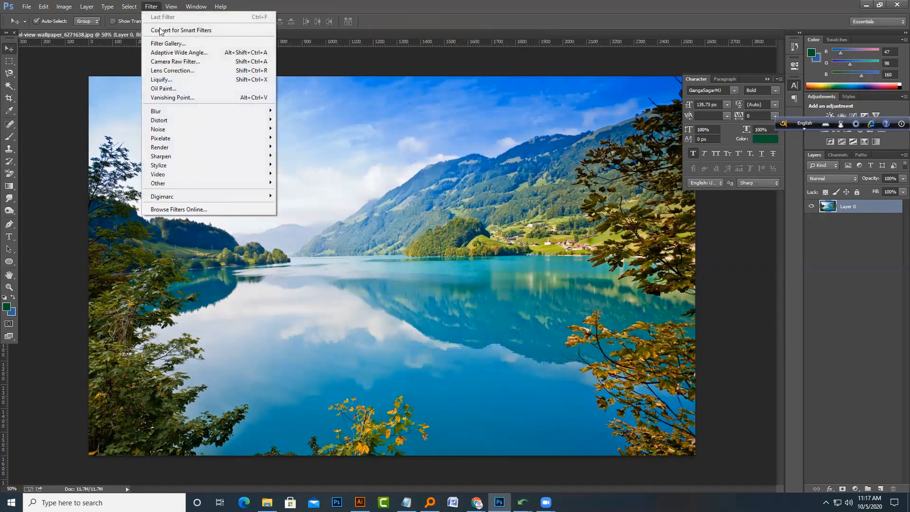
{"action": "left_click", "coordinate": [178, 44]}
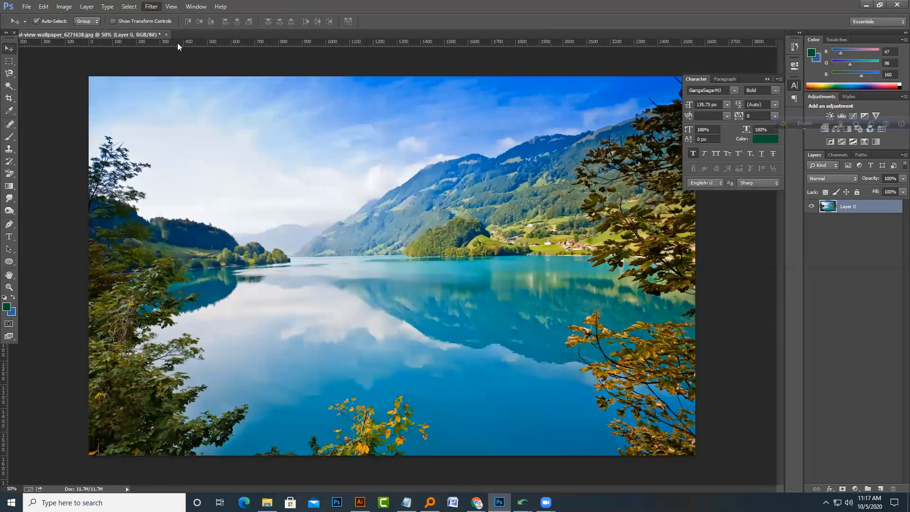
{"action": "scroll", "coordinate": [257, 322], "scroll_direction": "down", "scroll_amount": 10}
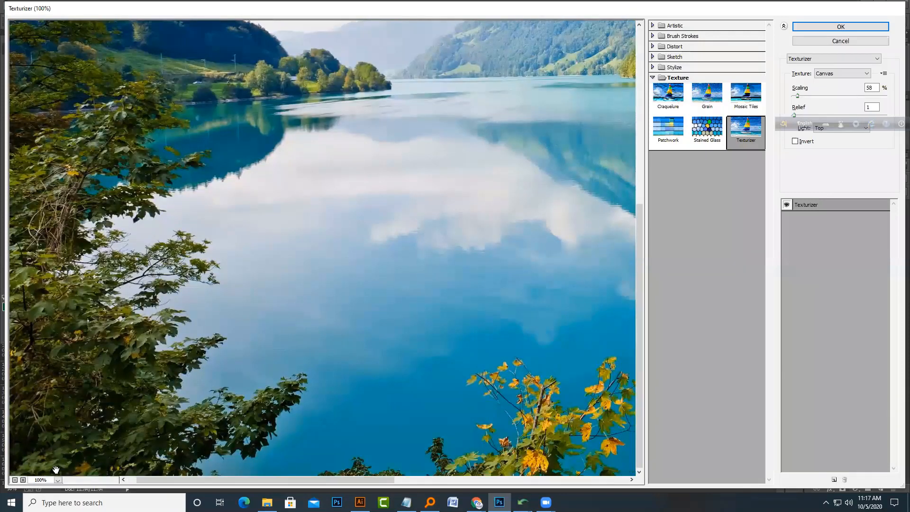
{"action": "left_click", "coordinate": [58, 479]}
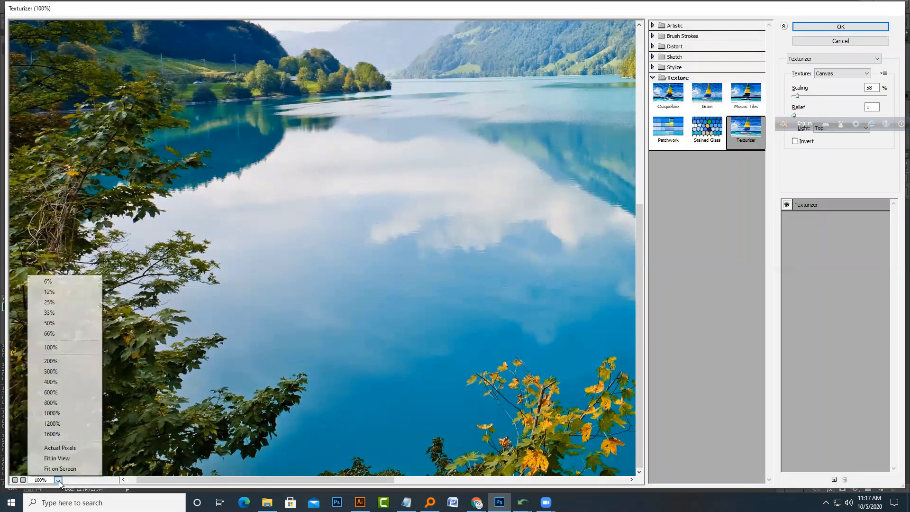
{"action": "left_click", "coordinate": [68, 301]}
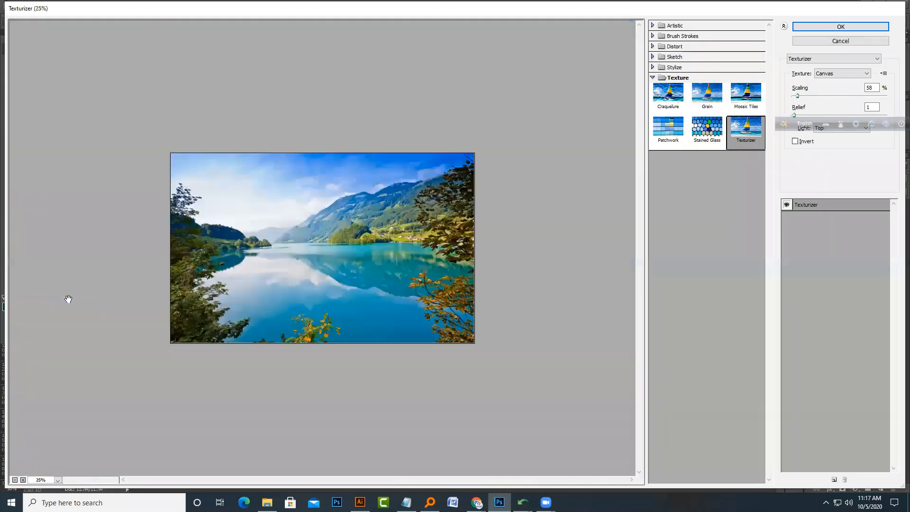
{"action": "left_click", "coordinate": [58, 479]}
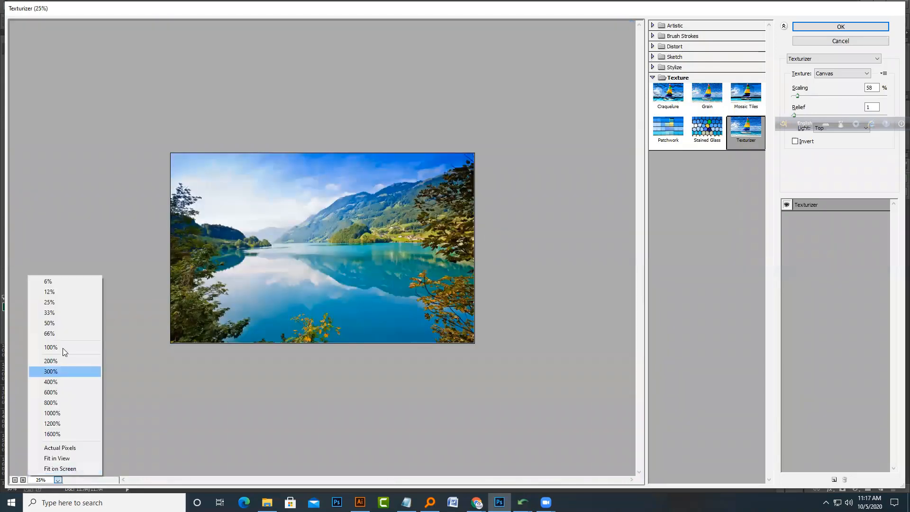
{"action": "left_click", "coordinate": [60, 311]}
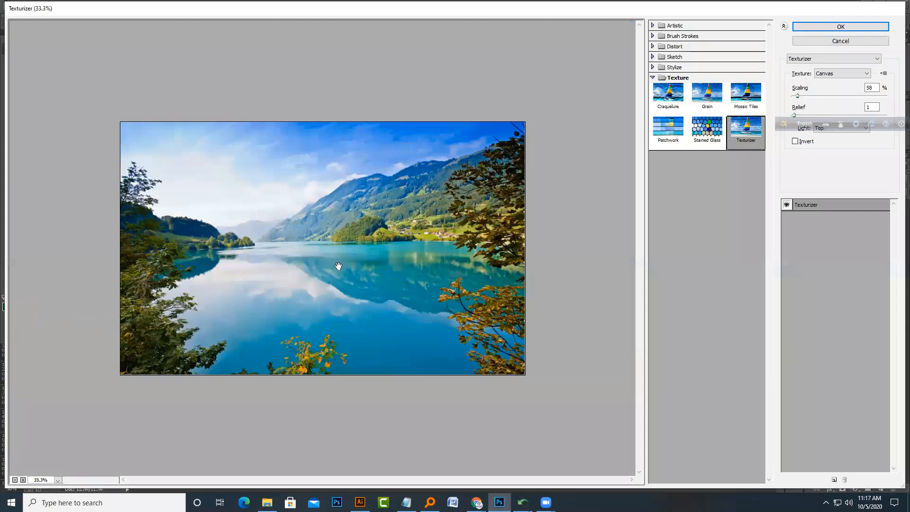
Step: Try the Colored Pencil filter with Pencil Width 2 and Stroke Pressure 11, raising Paper Brightness
{"action": "left_click", "coordinate": [652, 26]}
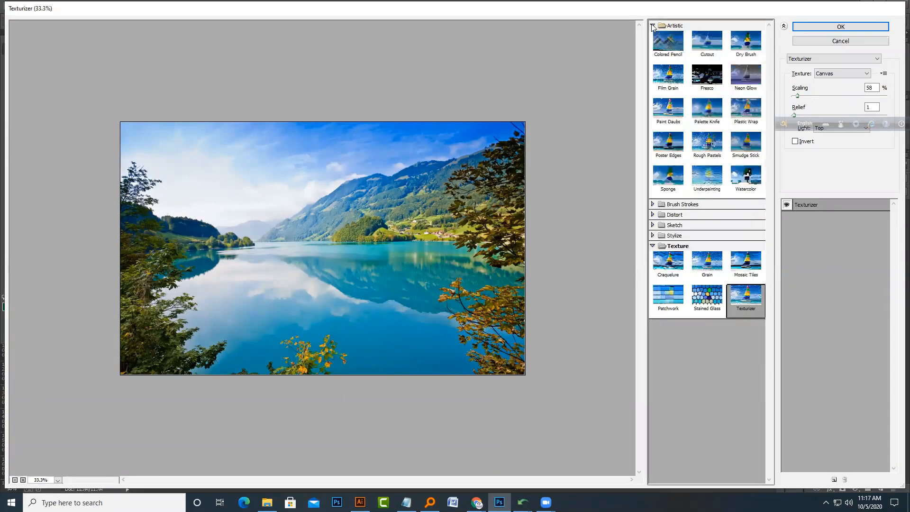
{"action": "left_click", "coordinate": [663, 45]}
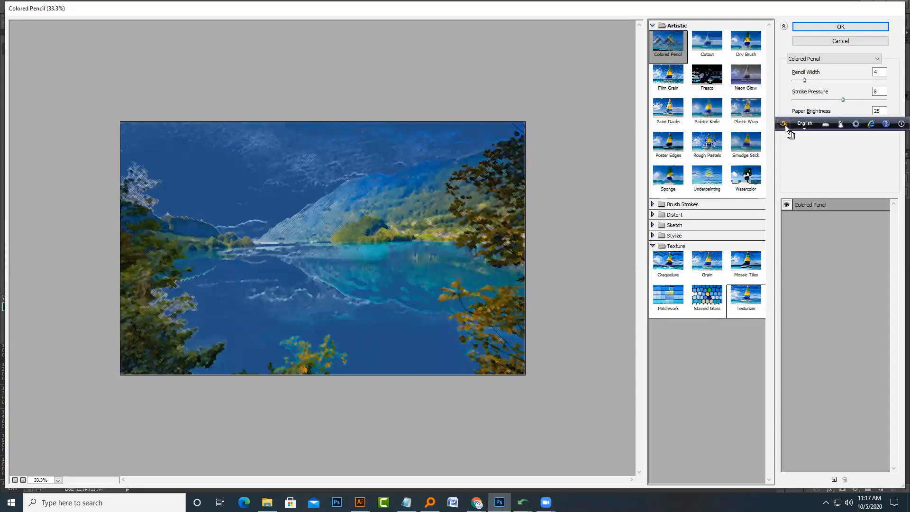
{"action": "left_click_drag", "start_coordinate": [785, 124], "coordinate": [830, 419]}
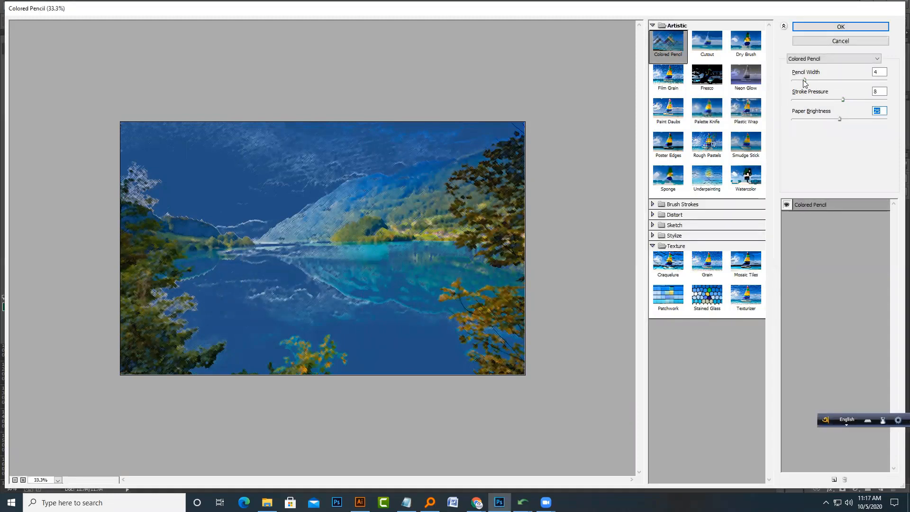
{"action": "left_click_drag", "start_coordinate": [804, 83], "coordinate": [800, 85]}
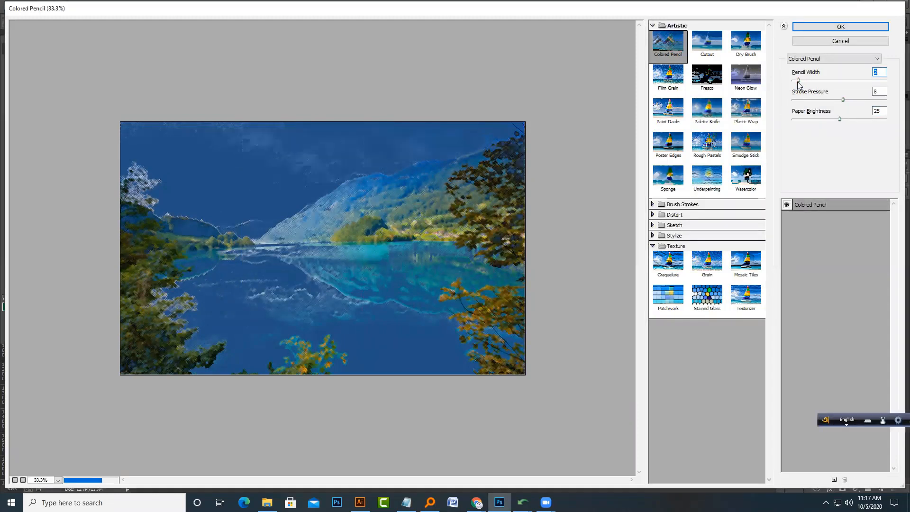
{"action": "left_click_drag", "start_coordinate": [841, 100], "coordinate": [822, 100]}
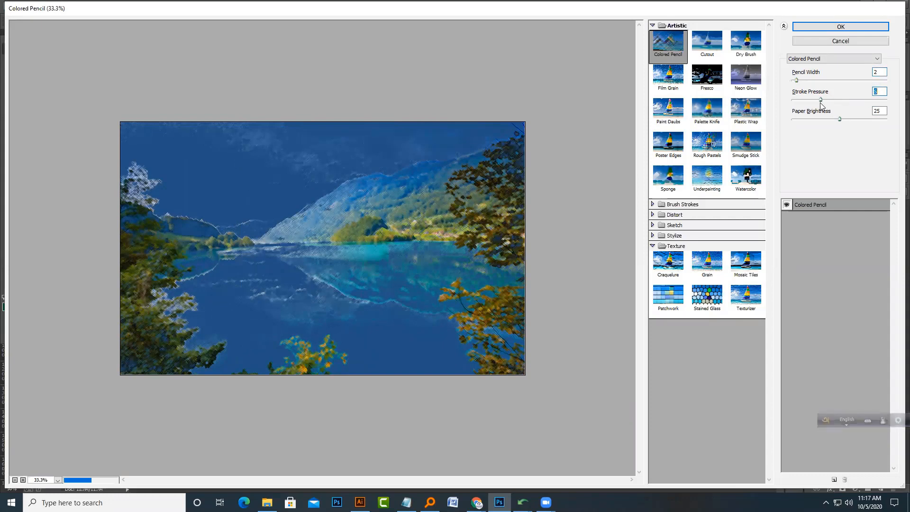
{"action": "left_click", "coordinate": [861, 100]}
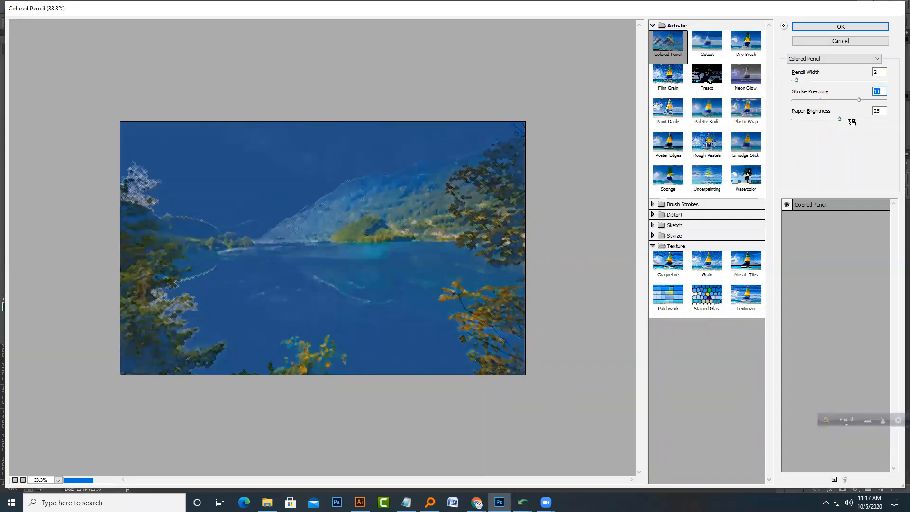
{"action": "left_click", "coordinate": [854, 120]}
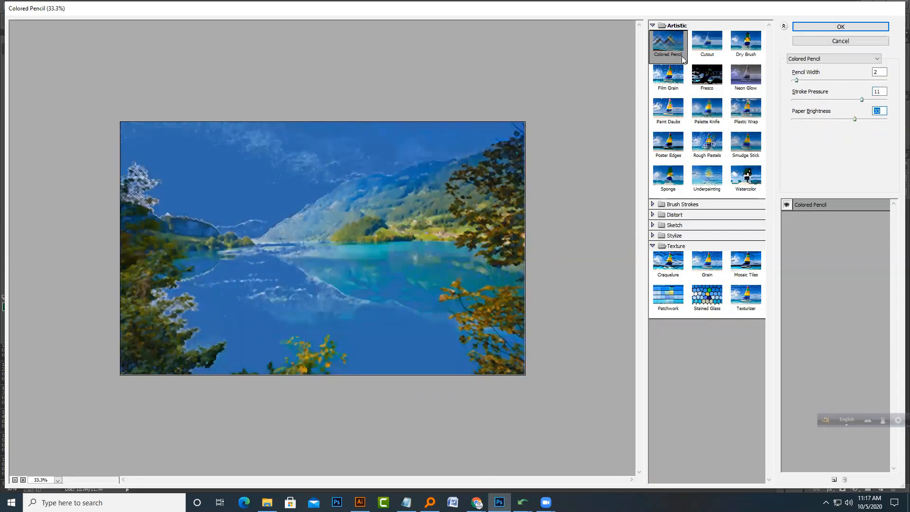
Step: Preview the Cutout, Dry Brush, Film Grain, Fresco, Poster Edges, Rough Pastels and Underpainting filters
{"action": "left_click", "coordinate": [707, 45]}
{"action": "left_click", "coordinate": [742, 53]}
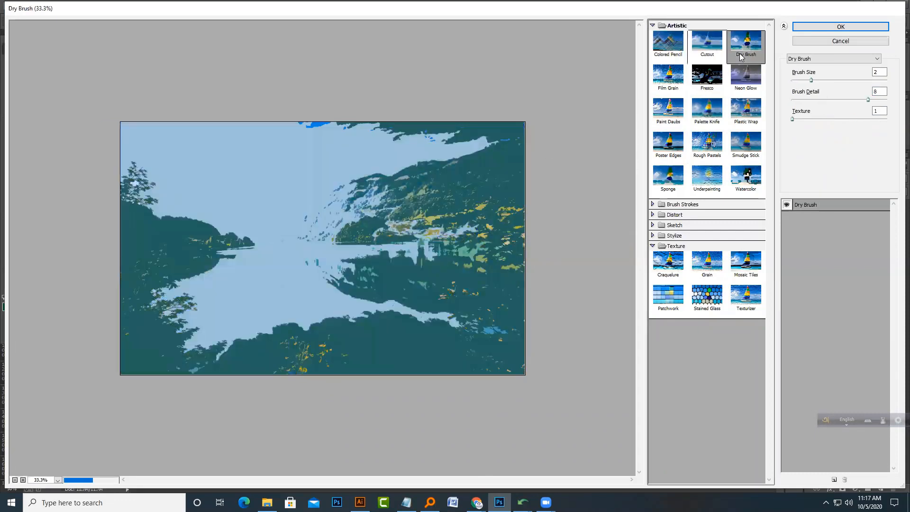
{"action": "left_click", "coordinate": [678, 89]}
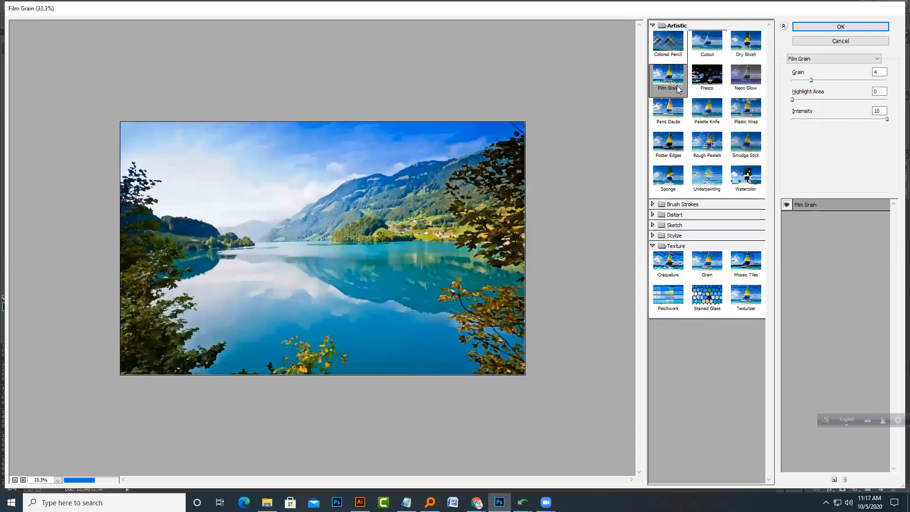
{"action": "left_click", "coordinate": [721, 85]}
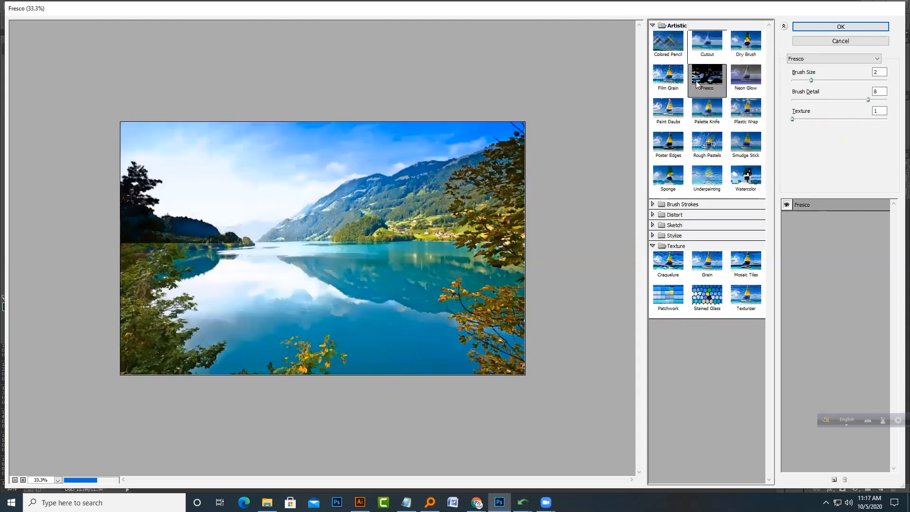
{"action": "left_click", "coordinate": [665, 139]}
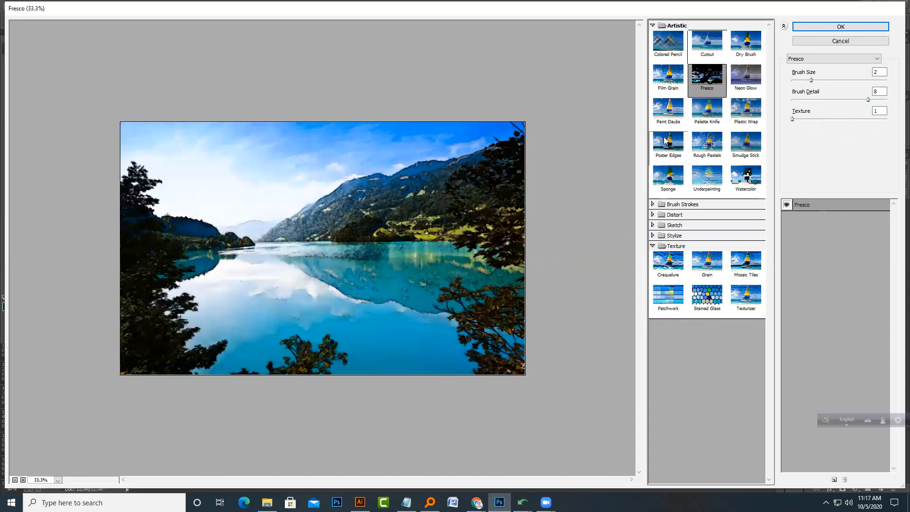
{"action": "left_click", "coordinate": [695, 147]}
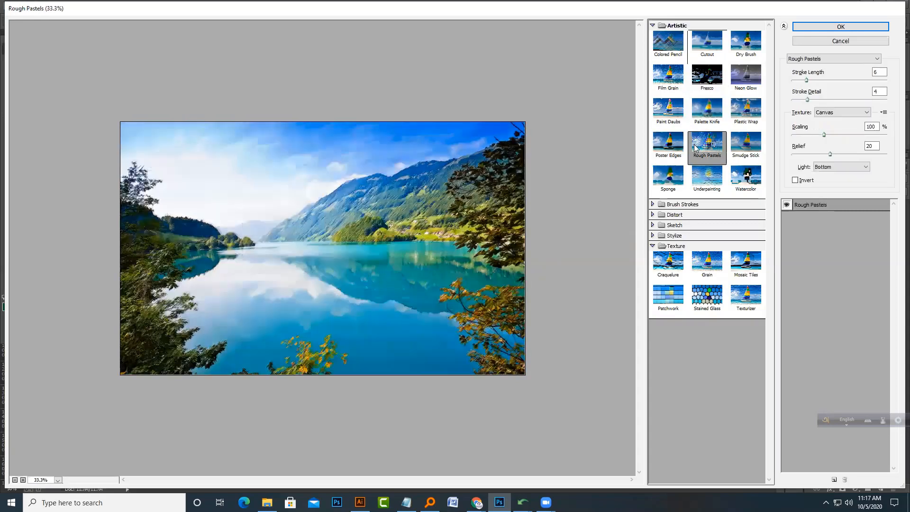
{"action": "left_click", "coordinate": [703, 182]}
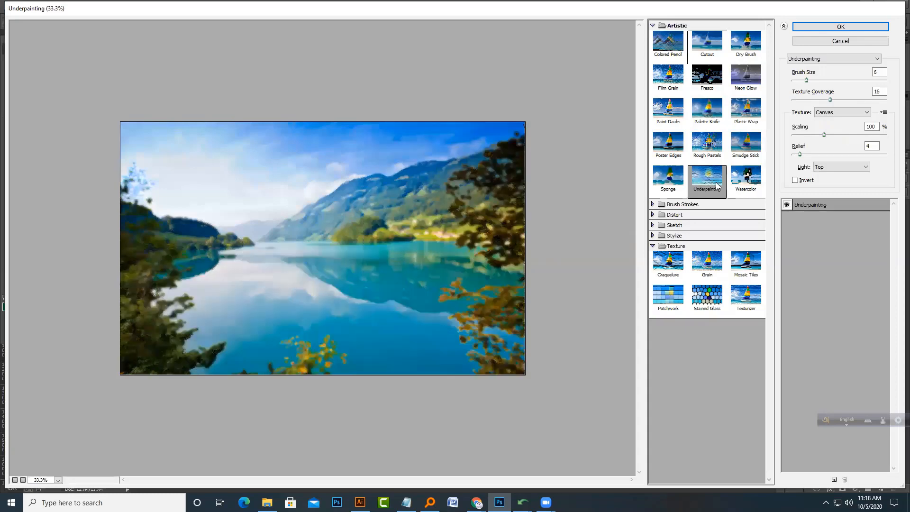
Step: Expand Brush Strokes and preview its filters through Spatter, lowering the Spatter spray radius
{"action": "left_click", "coordinate": [658, 204]}
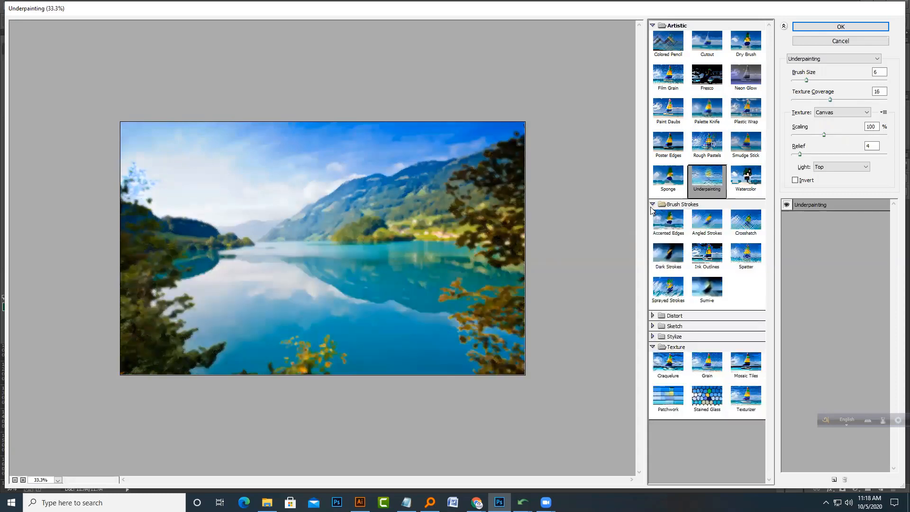
{"action": "left_click", "coordinate": [666, 228]}
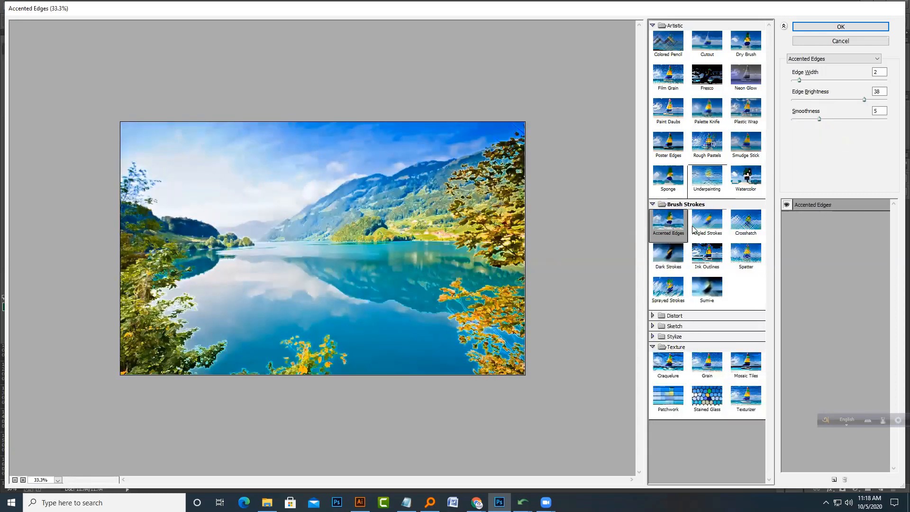
{"action": "left_click", "coordinate": [692, 229]}
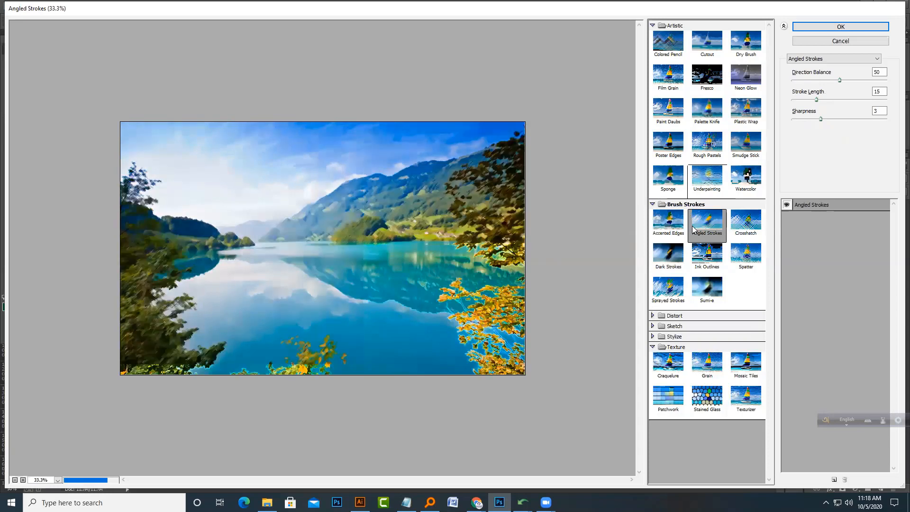
{"action": "left_click", "coordinate": [743, 229]}
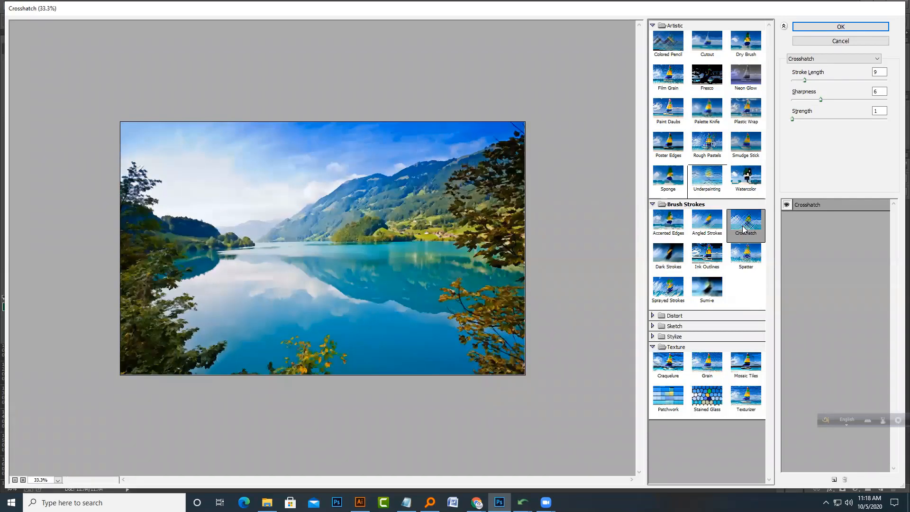
{"action": "left_click", "coordinate": [676, 270]}
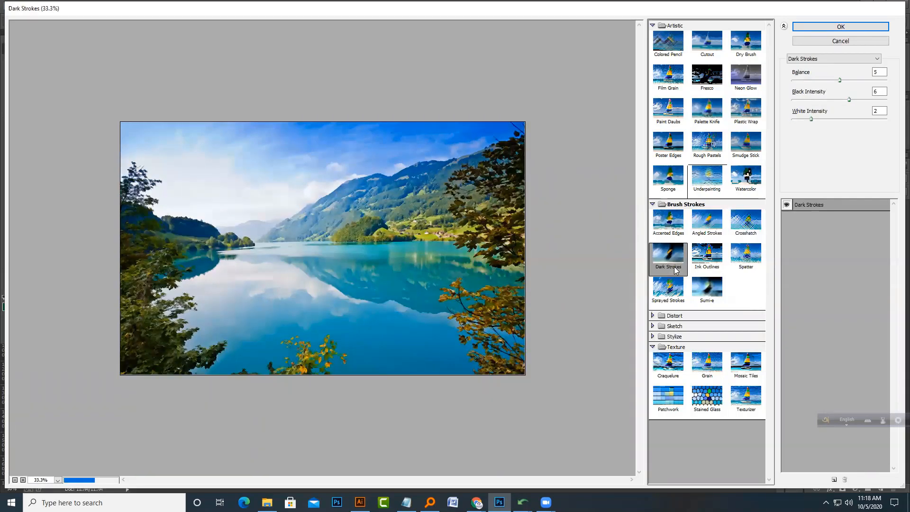
{"action": "left_click", "coordinate": [752, 259]}
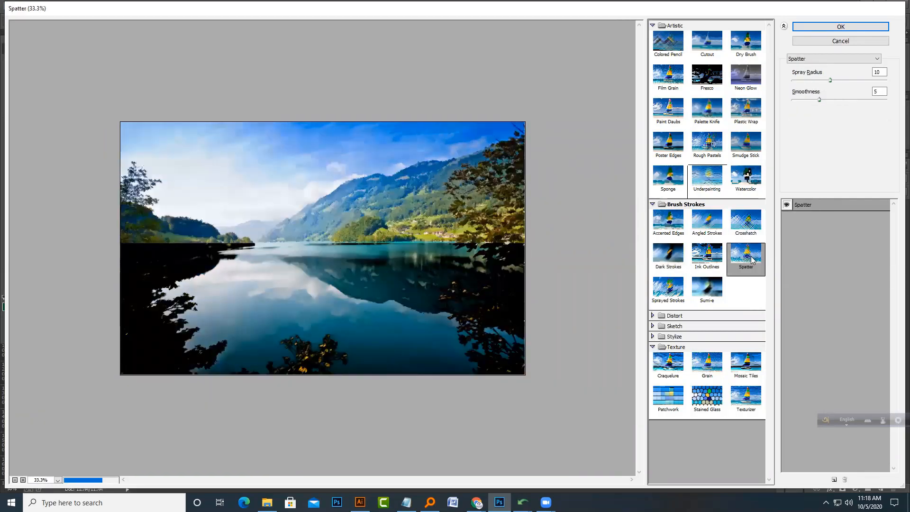
{"action": "mouse_move", "coordinate": [823, 98]}
{"action": "left_mouse_down"}
{"action": "mouse_move", "coordinate": [851, 97]}
{"action": "mouse_move", "coordinate": [818, 81]}
{"action": "left_mouse_up"}
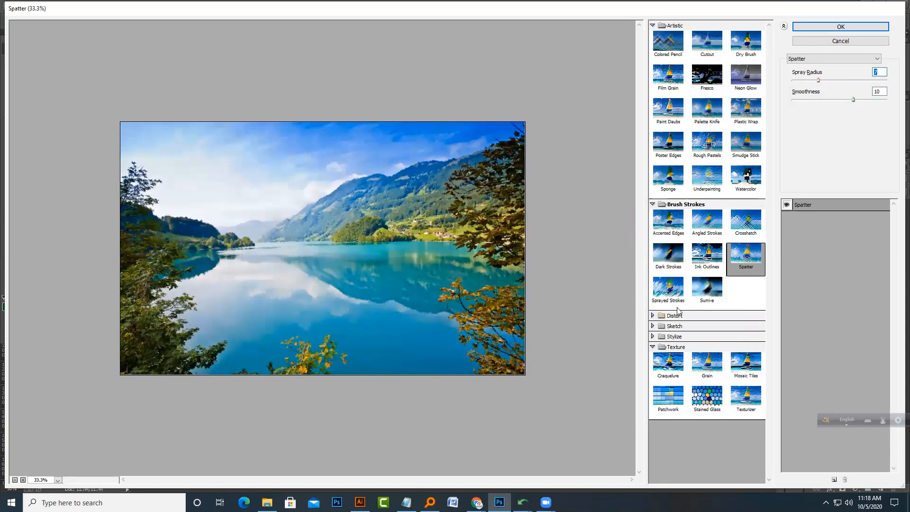
Step: Expand the Distort group and preview the Diffuse Glow and Glass filters
{"action": "left_click", "coordinate": [652, 316]}
{"action": "left_click", "coordinate": [668, 335]}
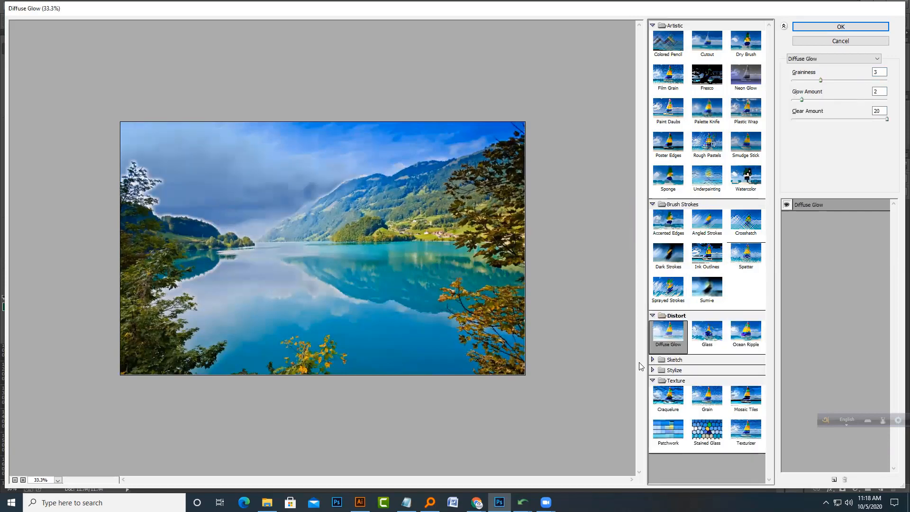
{"action": "left_click", "coordinate": [706, 335]}
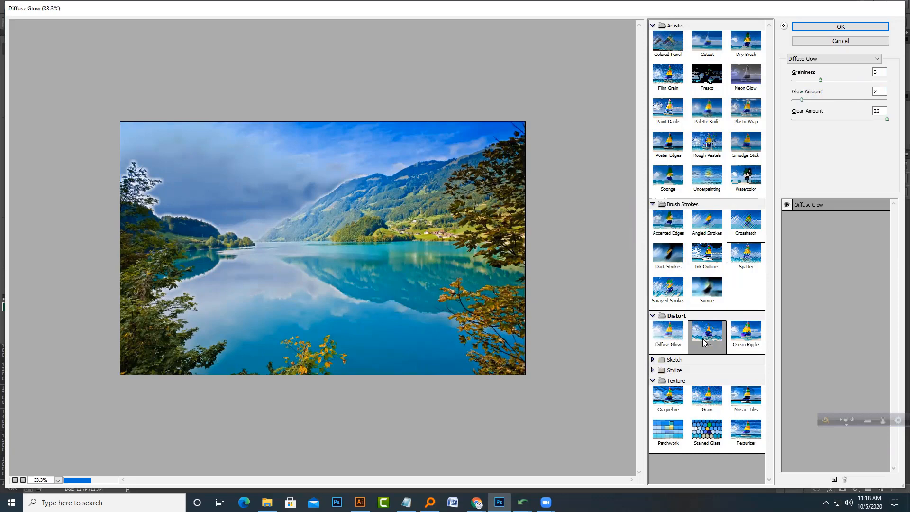
Step: Preview Ocean Ripple, then expand the Sketch group and preview Bas Relief, Conté Crayon, Graphic Pen, Photocopy and Note Paper
{"action": "left_click", "coordinate": [746, 334]}
{"action": "left_click", "coordinate": [653, 360]}
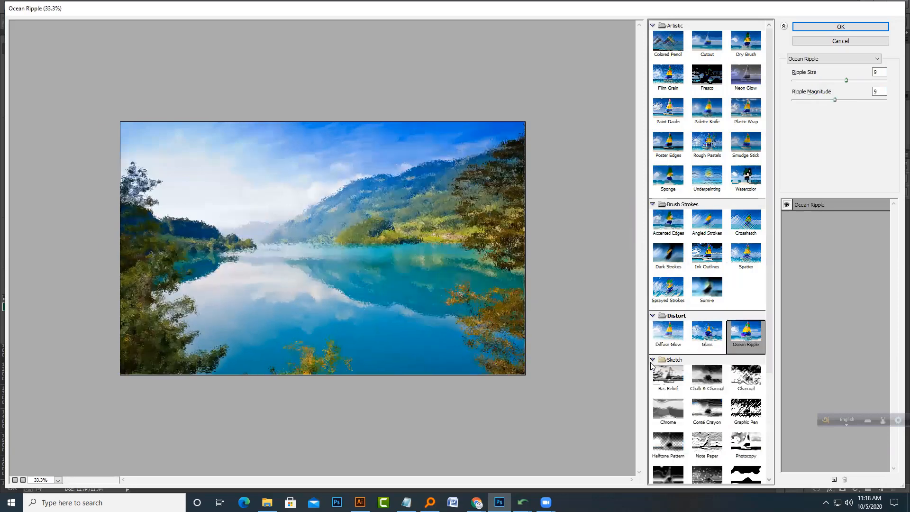
{"action": "scroll", "coordinate": [683, 303], "scroll_direction": "down", "scroll_amount": 3}
{"action": "left_click", "coordinate": [669, 246]}
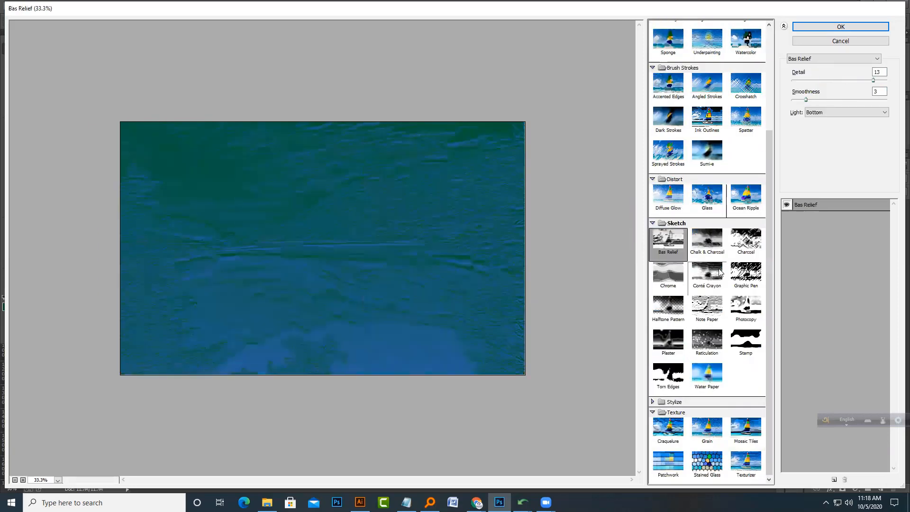
{"action": "left_click", "coordinate": [708, 274]}
{"action": "left_click", "coordinate": [745, 274]}
{"action": "left_click", "coordinate": [744, 323]}
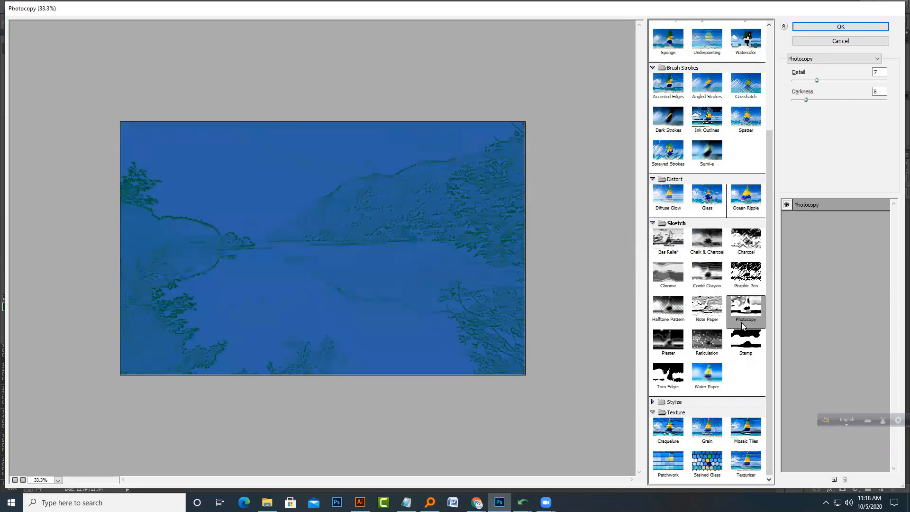
{"action": "left_click", "coordinate": [711, 318]}
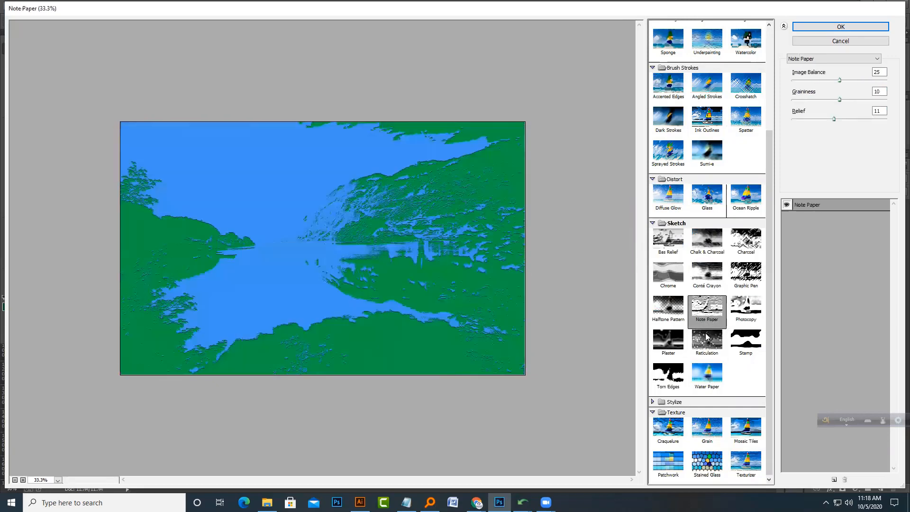
Step: Expand the Stylize group and preview Glowing Edges, Grain and Mosaic Tiles, zooming the preview in
{"action": "left_click", "coordinate": [652, 401]}
{"action": "scroll", "coordinate": [668, 346], "scroll_direction": "down", "scroll_amount": 1}
{"action": "left_click", "coordinate": [668, 387]}
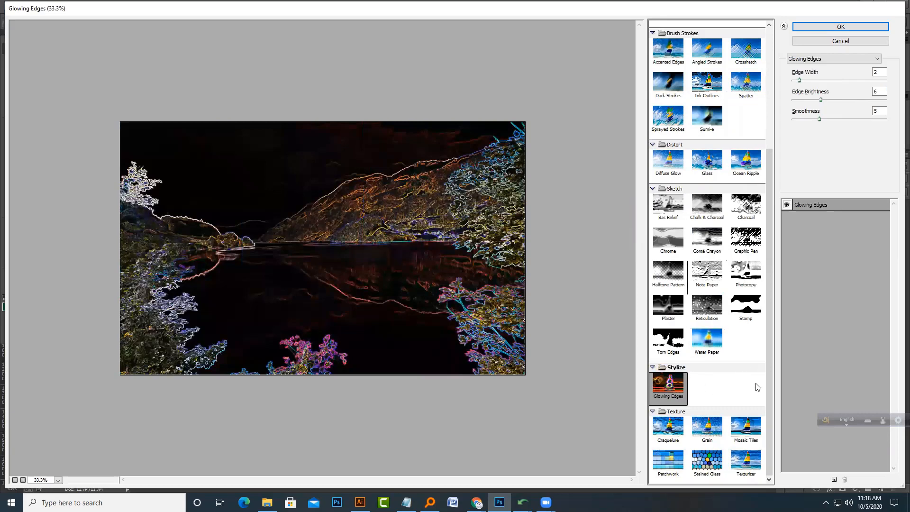
{"action": "left_click", "coordinate": [669, 426]}
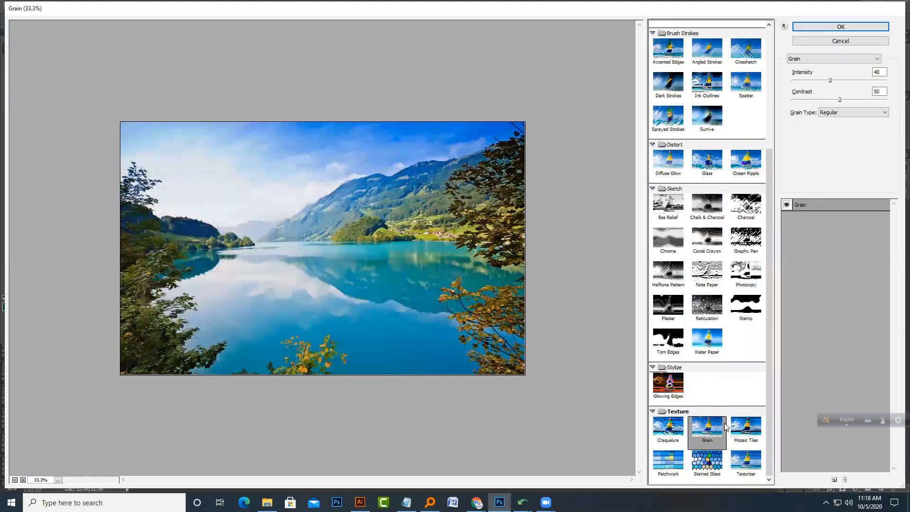
{"action": "left_click", "coordinate": [744, 431]}
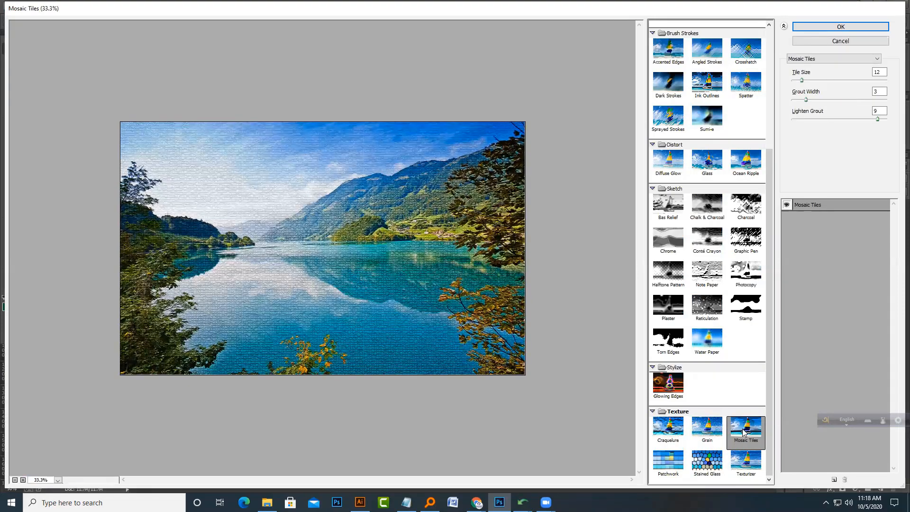
{"action": "left_click", "coordinate": [329, 281], "text": "ctrl"}
{"action": "left_click", "coordinate": [328, 281], "text": "alt"}
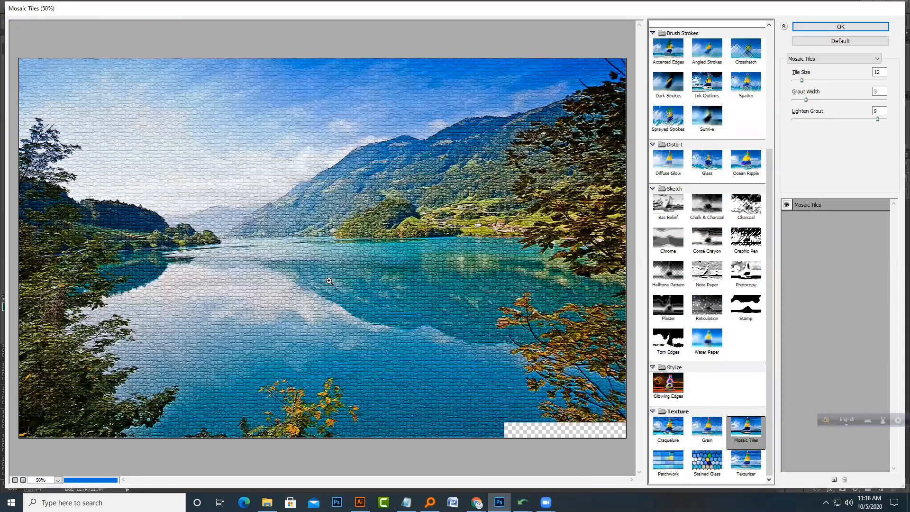
Step: Preview the Patchwork, Stained Glass and Texturizer filters, zooming the preview out, and return to Stained Glass
{"action": "left_click", "coordinate": [670, 458]}
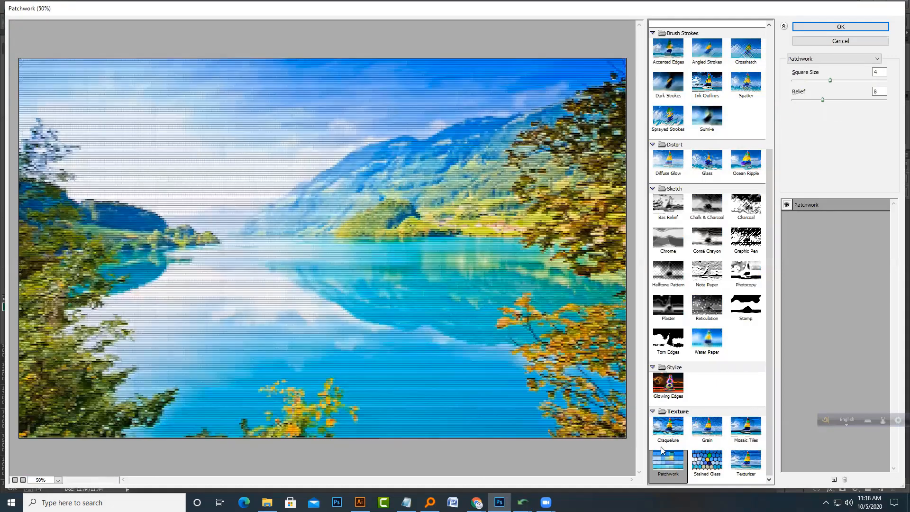
{"action": "left_click", "coordinate": [706, 458]}
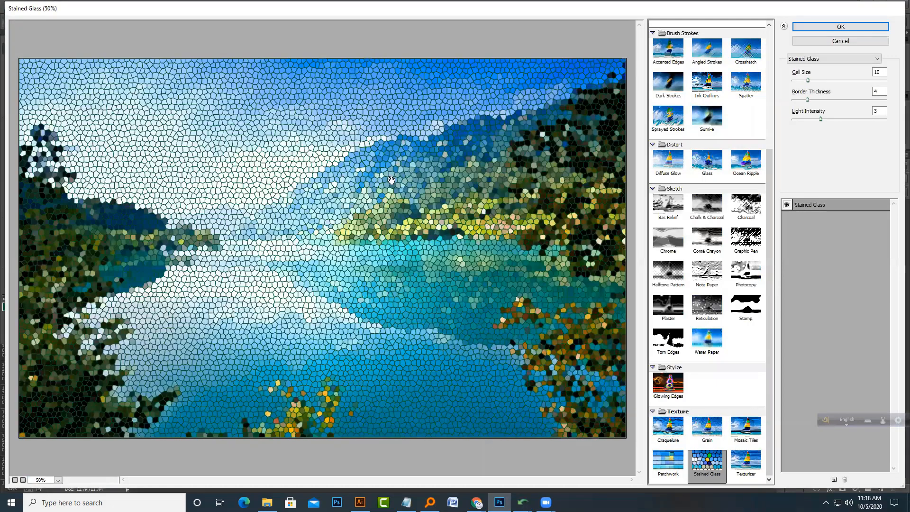
{"action": "left_click", "coordinate": [374, 231], "text": "alt"}
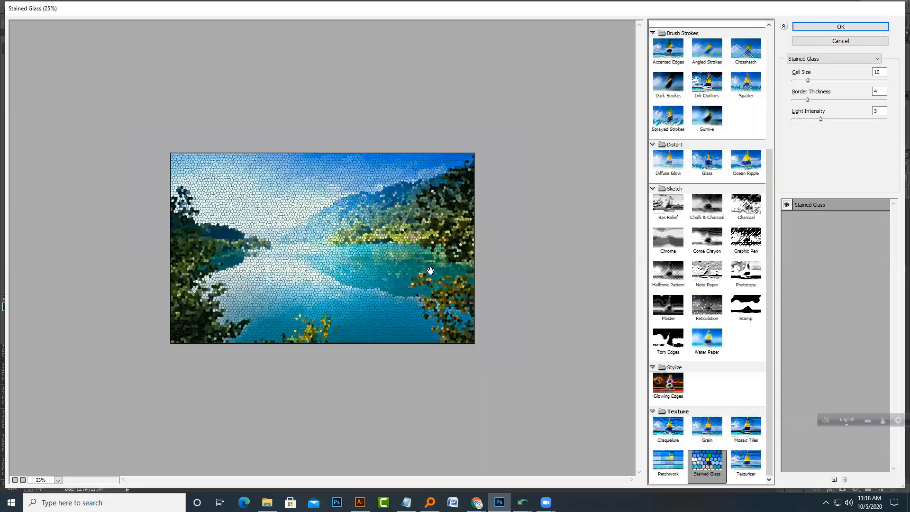
{"action": "left_click", "coordinate": [746, 462]}
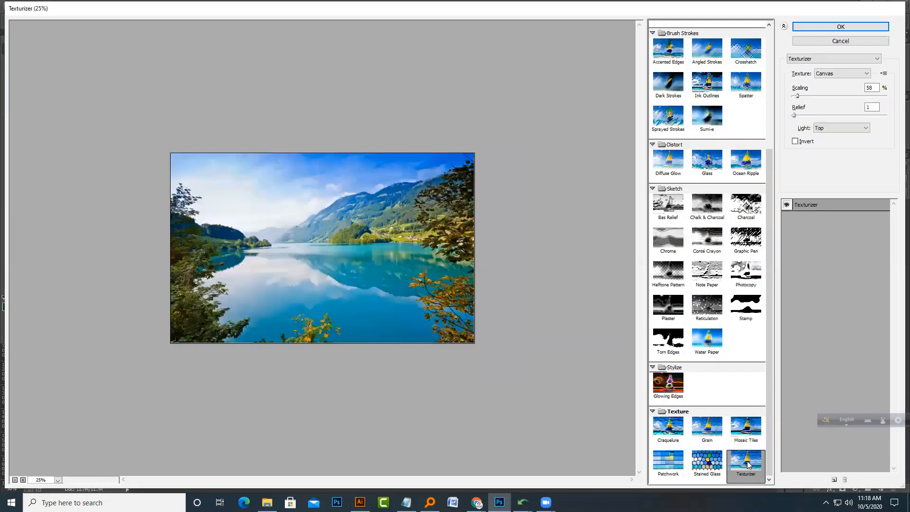
{"action": "left_click", "coordinate": [718, 468]}
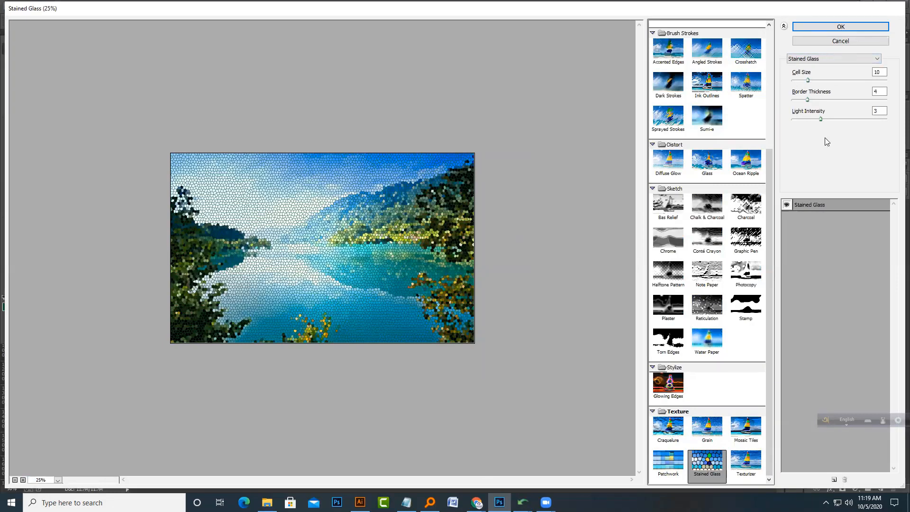
Step: Set Stained Glass Light Intensity and Border Thickness to 6, reduce the Cell Size, then cancel the Filter Gallery
{"action": "left_click_drag", "start_coordinate": [821, 119], "coordinate": [853, 120]}
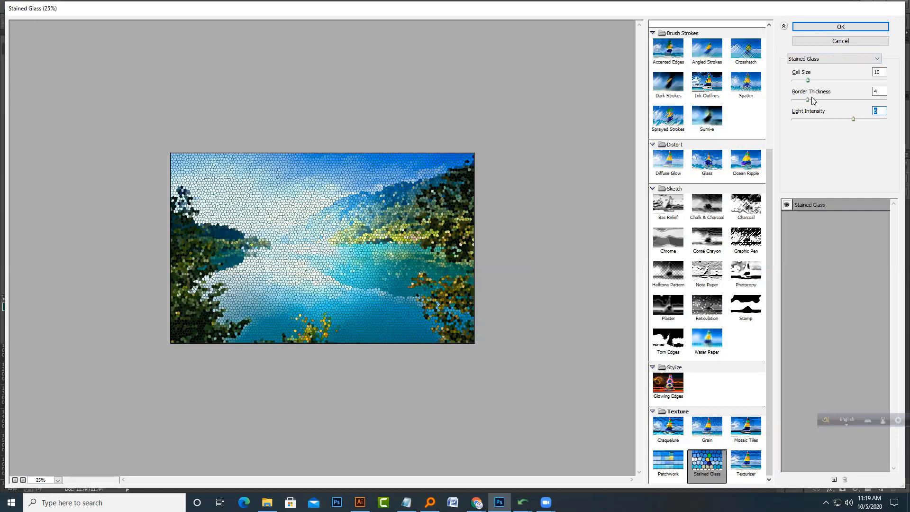
{"action": "left_click_drag", "start_coordinate": [812, 99], "coordinate": [815, 100]}
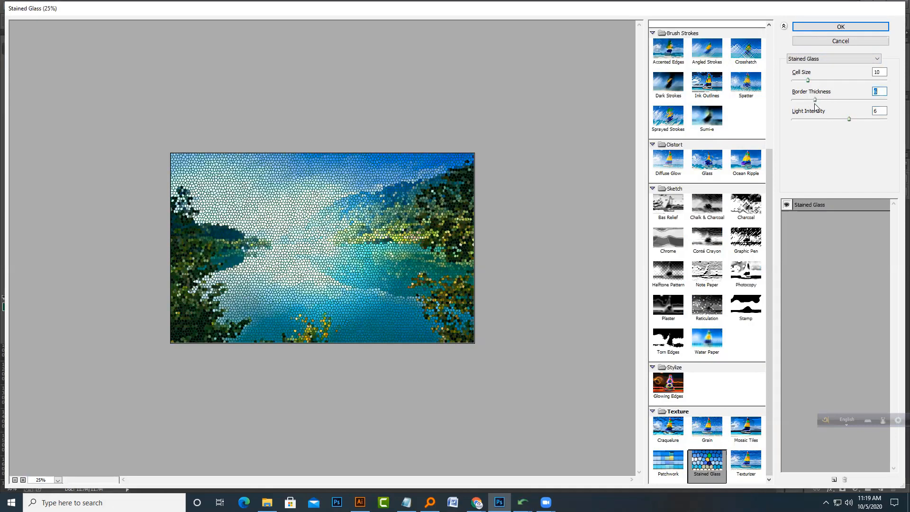
{"action": "left_click_drag", "start_coordinate": [816, 83], "coordinate": [793, 87]}
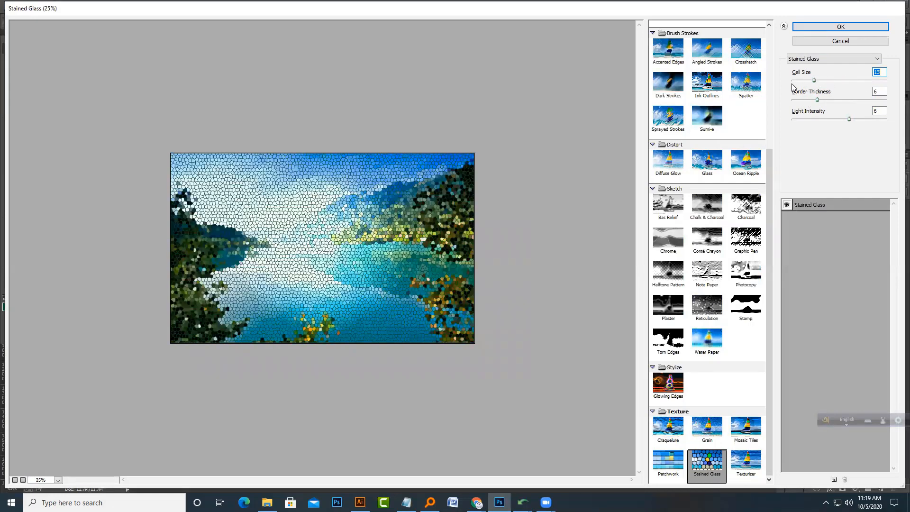
{"action": "left_click", "coordinate": [800, 81]}
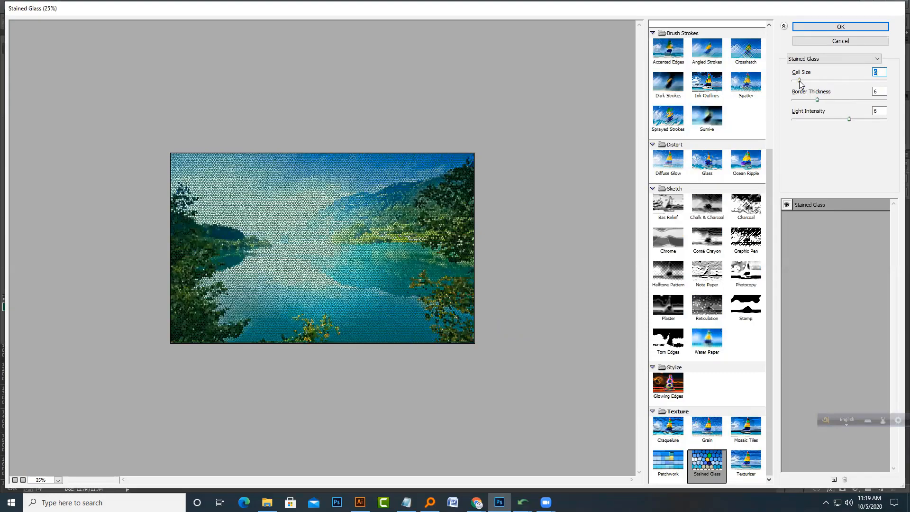
{"action": "left_click", "coordinate": [832, 43]}
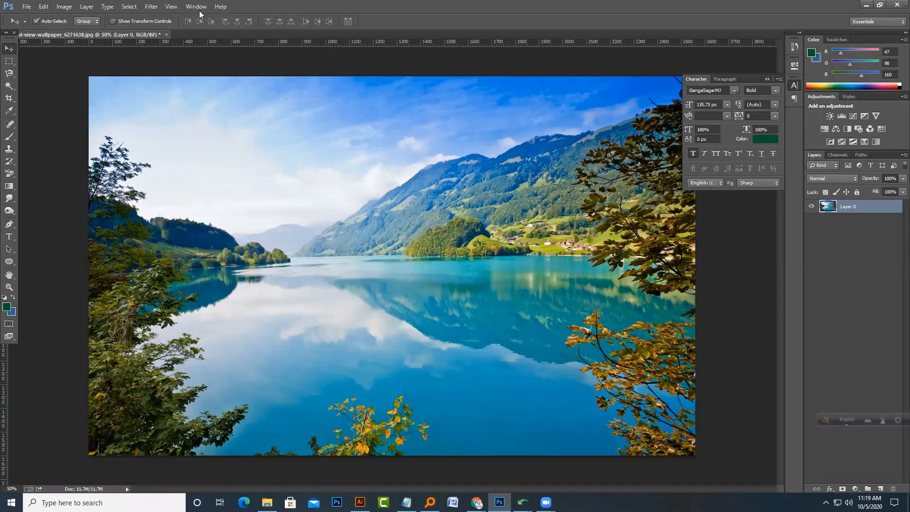
Step: Open Liquify and warp the mountain ridge and the left shoreline with forward-warp strokes, then apply it
{"action": "left_click", "coordinate": [151, 7]}
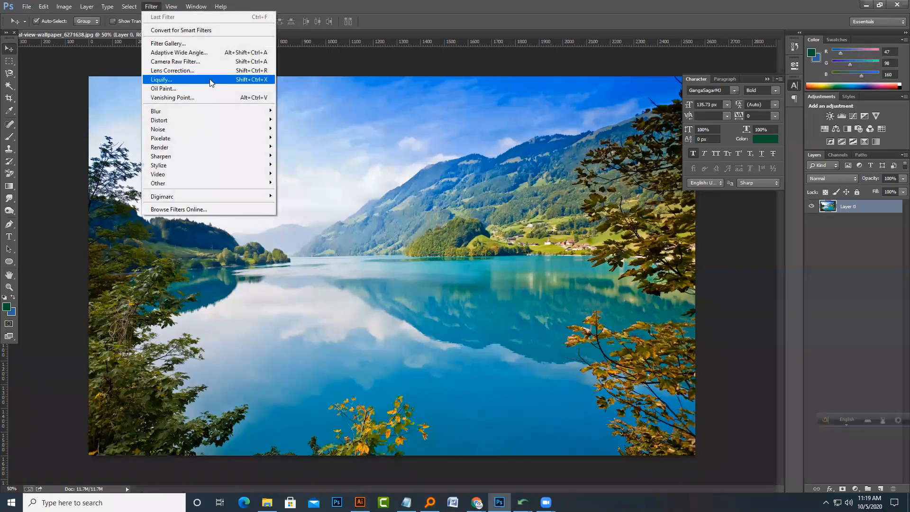
{"action": "left_click", "coordinate": [194, 82]}
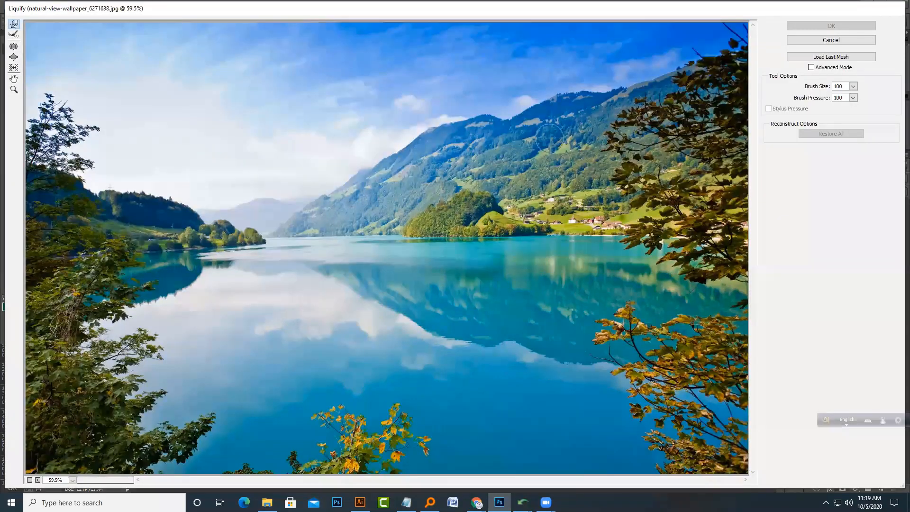
{"action": "mouse_move", "coordinate": [406, 159]}
{"action": "left_mouse_down"}
{"action": "mouse_move", "coordinate": [429, 138]}
{"action": "mouse_move", "coordinate": [481, 121]}
{"action": "mouse_move", "coordinate": [519, 114]}
{"action": "mouse_move", "coordinate": [517, 124]}
{"action": "left_mouse_up"}
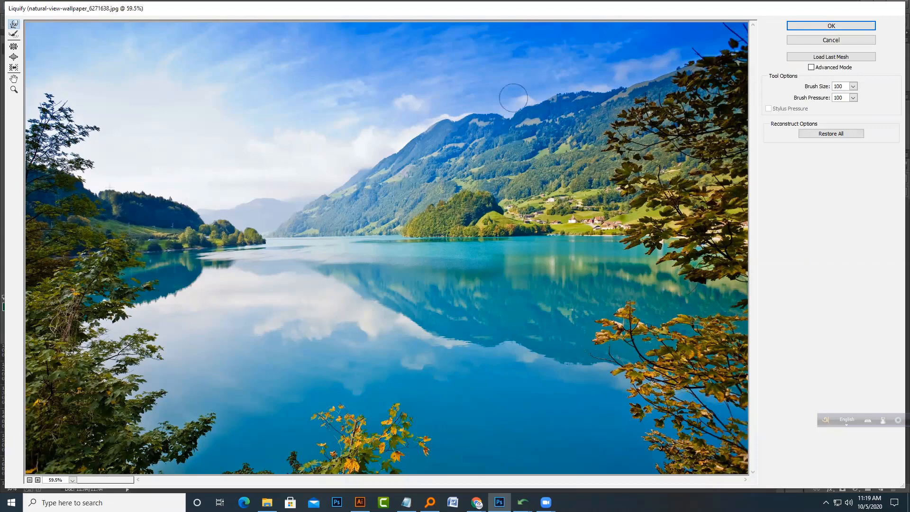
{"action": "mouse_move", "coordinate": [489, 114]}
{"action": "left_mouse_down"}
{"action": "mouse_move", "coordinate": [555, 92]}
{"action": "mouse_move", "coordinate": [610, 82]}
{"action": "mouse_move", "coordinate": [598, 97]}
{"action": "mouse_move", "coordinate": [632, 76]}
{"action": "mouse_move", "coordinate": [657, 69]}
{"action": "left_mouse_up"}
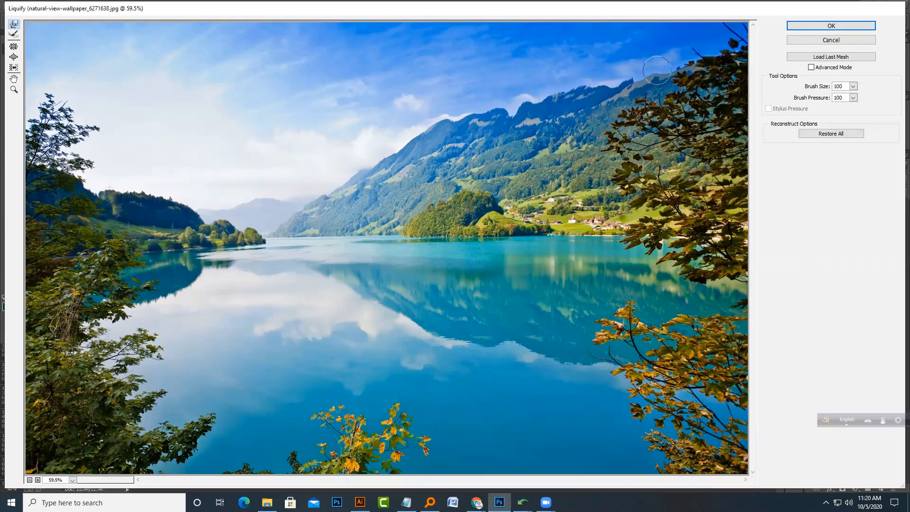
{"action": "mouse_move", "coordinate": [357, 180]}
{"action": "left_mouse_down"}
{"action": "mouse_move", "coordinate": [327, 197]}
{"action": "mouse_move", "coordinate": [325, 189]}
{"action": "mouse_move", "coordinate": [276, 231]}
{"action": "left_mouse_up"}
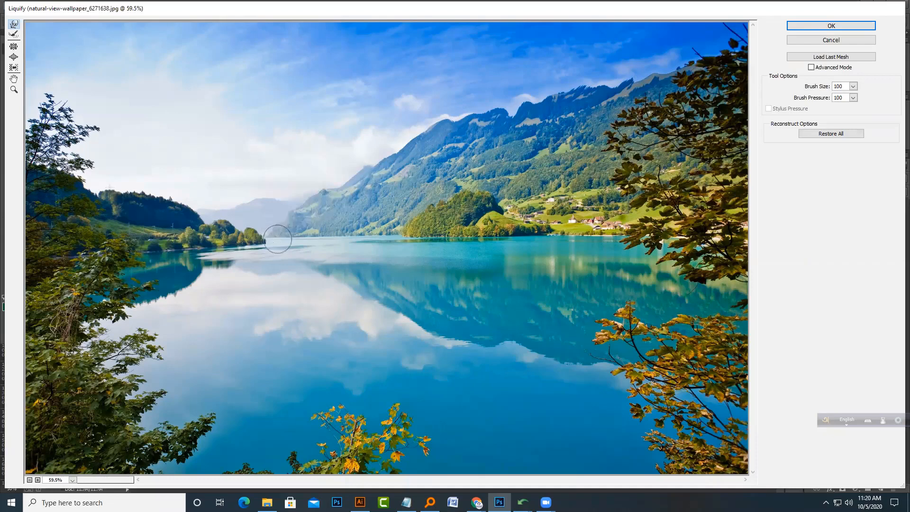
{"action": "left_click", "coordinate": [823, 28]}
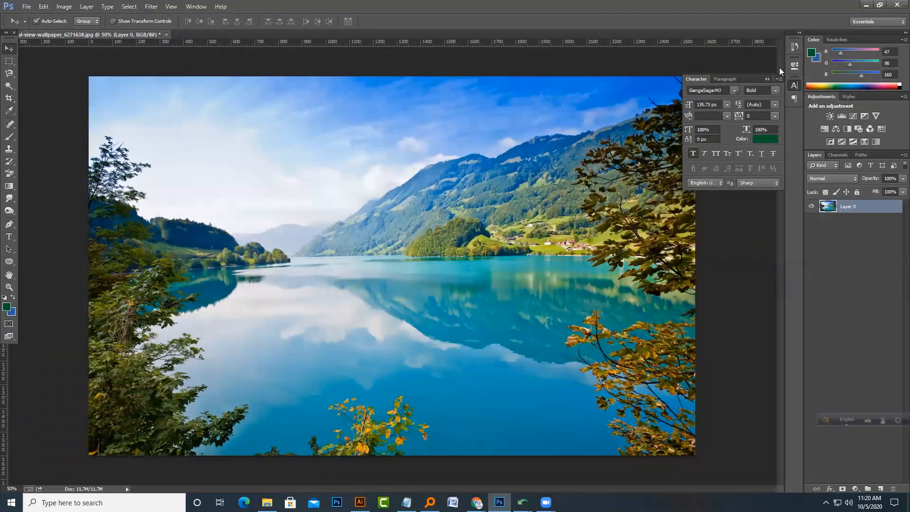
Step: Close the landscape document and bring the boy portrait from the Class 13 4-10-2020 folder into Photoshop
{"action": "key", "text": "ctrl+w"}
{"action": "left_click", "coordinate": [455, 195]}
{"action": "key", "text": "super+e"}
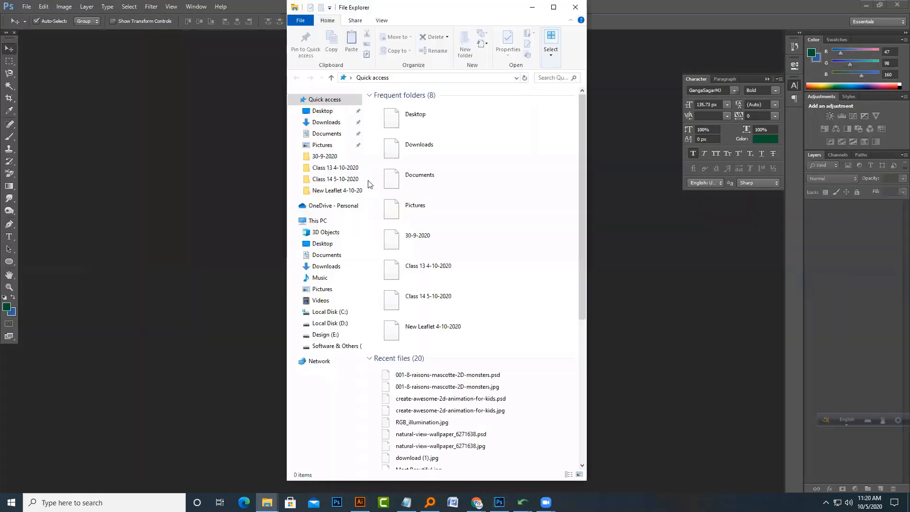
{"action": "left_click", "coordinate": [325, 134]}
{"action": "left_click", "coordinate": [334, 168]}
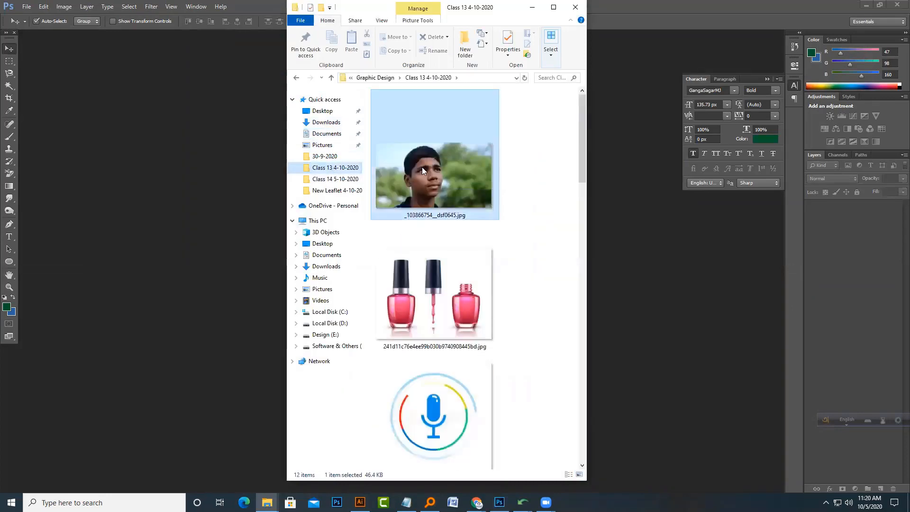
{"action": "left_click_drag", "start_coordinate": [422, 167], "coordinate": [651, 242]}
Step: Save the portrait as a Photoshop PSD file
{"action": "left_click", "coordinate": [27, 7]}
{"action": "left_click", "coordinate": [60, 124]}
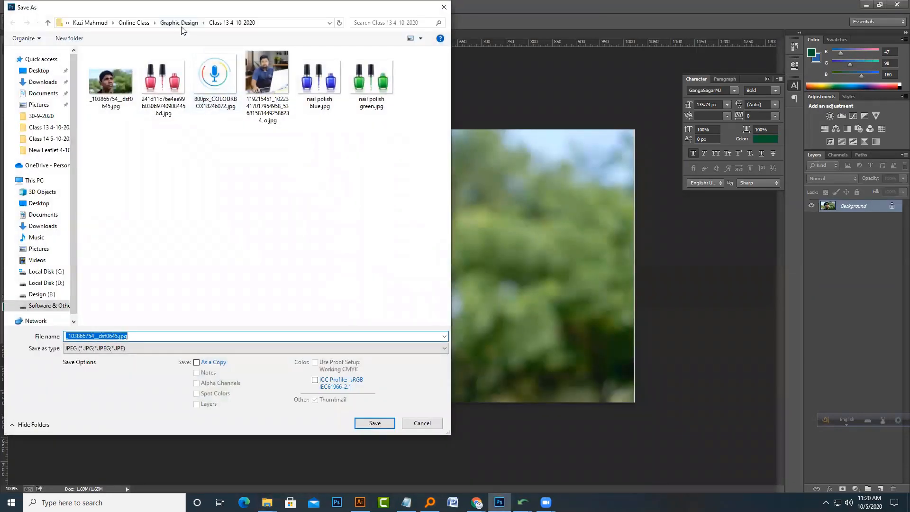
{"action": "double_click", "coordinate": [432, 169]}
{"action": "left_click", "coordinate": [444, 348]}
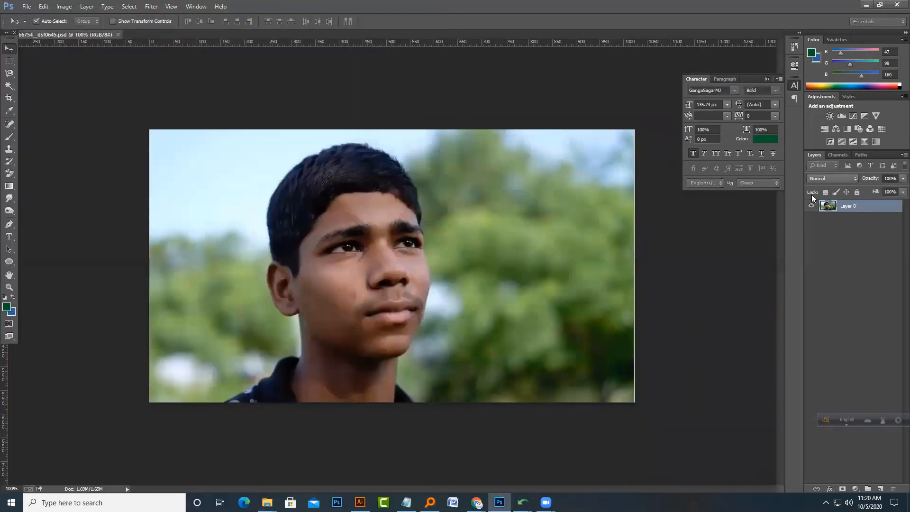
Step: In Liquify at 200% zoom with brush size 42, push both mouth corners upward into a smile, apply, and save
{"action": "left_click", "coordinate": [151, 7]}
{"action": "left_click", "coordinate": [162, 79]}
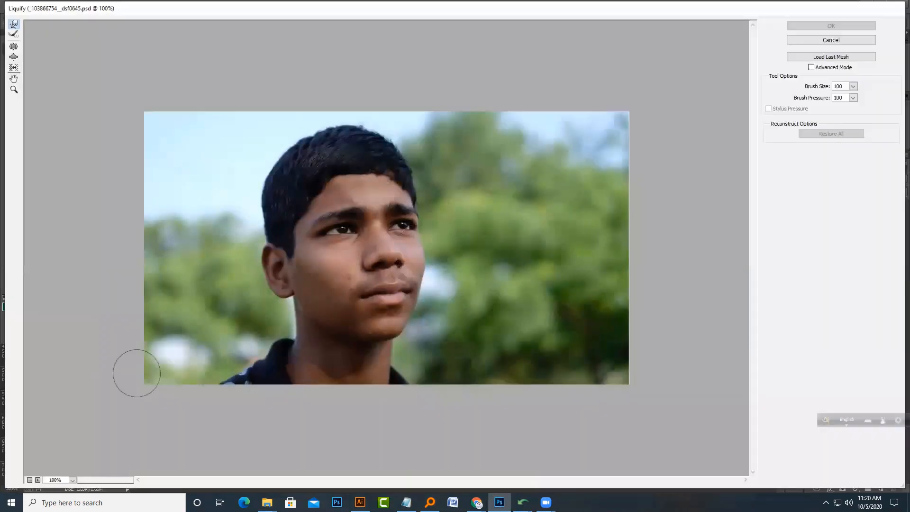
{"action": "left_click", "coordinate": [64, 481]}
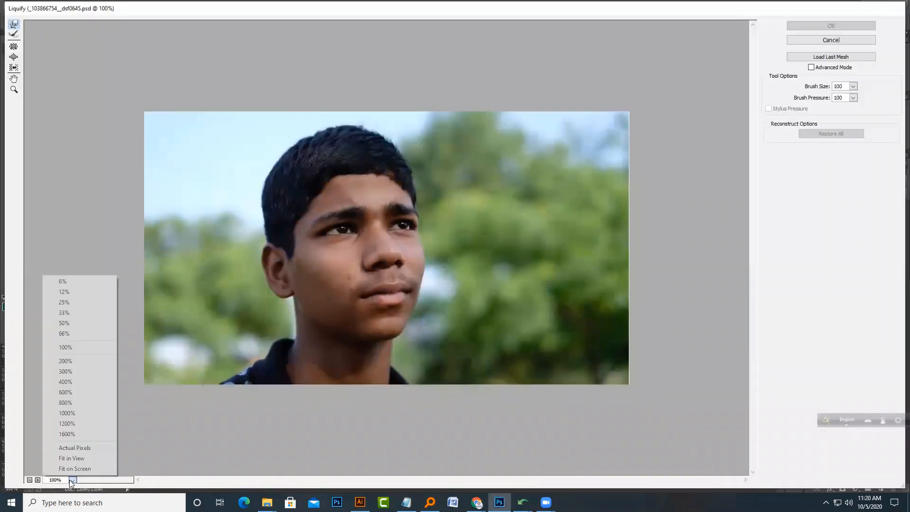
{"action": "left_click", "coordinate": [78, 360]}
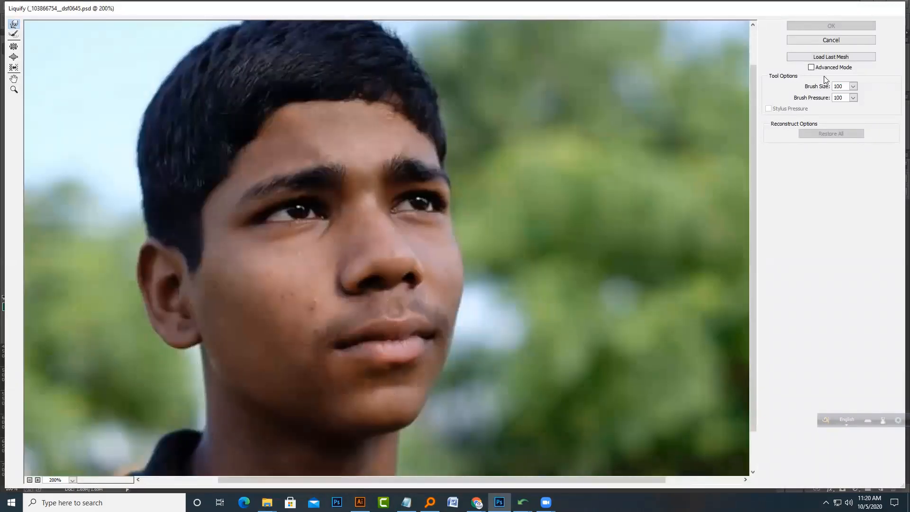
{"action": "left_click", "coordinate": [853, 87]}
{"action": "left_click_drag", "start_coordinate": [813, 99], "coordinate": [809, 101]}
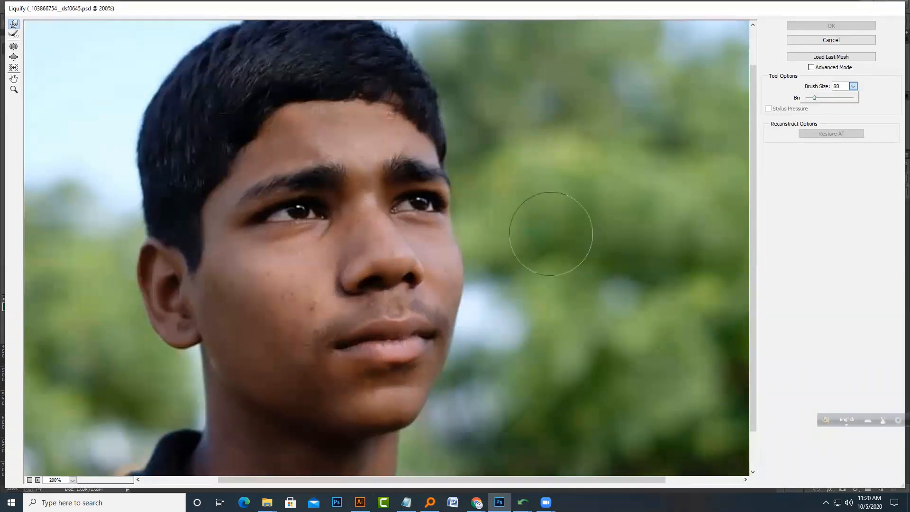
{"action": "left_click_drag", "start_coordinate": [816, 102], "coordinate": [813, 103]}
{"action": "left_click", "coordinate": [338, 342]}
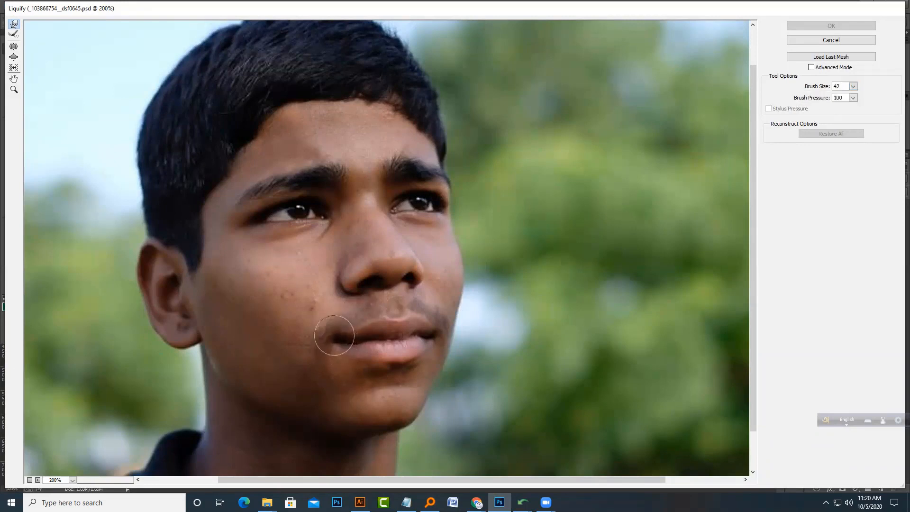
{"action": "mouse_move", "coordinate": [334, 335]}
{"action": "left_mouse_down"}
{"action": "mouse_move", "coordinate": [355, 333]}
{"action": "mouse_move", "coordinate": [357, 350]}
{"action": "mouse_move", "coordinate": [345, 332]}
{"action": "mouse_move", "coordinate": [321, 335]}
{"action": "left_mouse_up"}
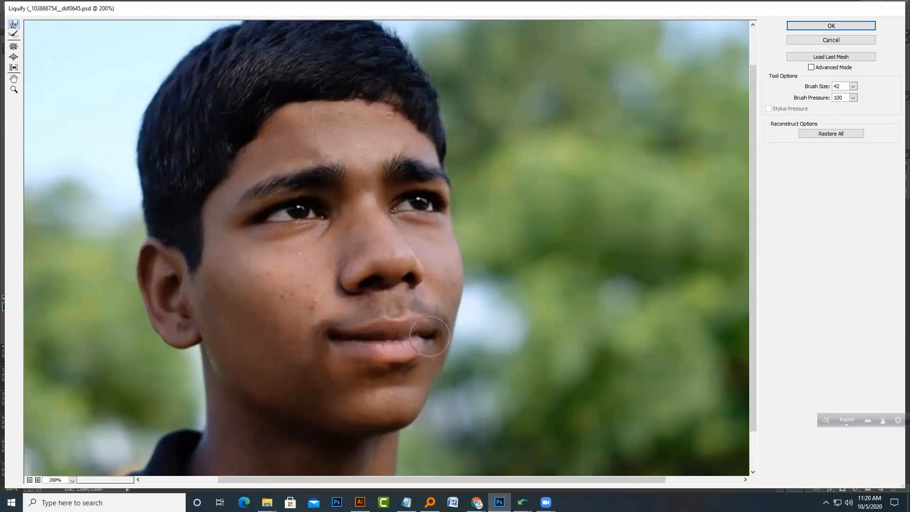
{"action": "mouse_move", "coordinate": [429, 336]}
{"action": "left_mouse_down"}
{"action": "mouse_move", "coordinate": [448, 324]}
{"action": "mouse_move", "coordinate": [438, 332]}
{"action": "left_mouse_up"}
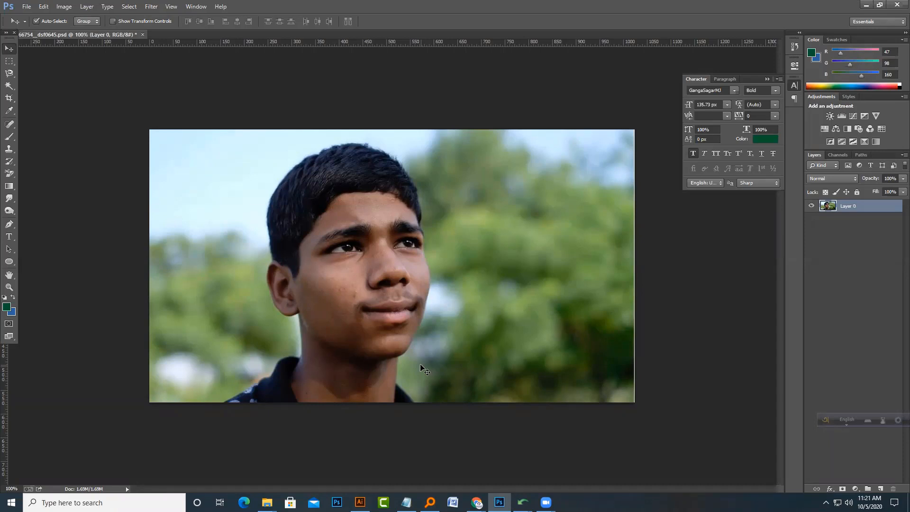
{"action": "key", "text": "ctrl+s"}
{"action": "key", "text": "Return"}
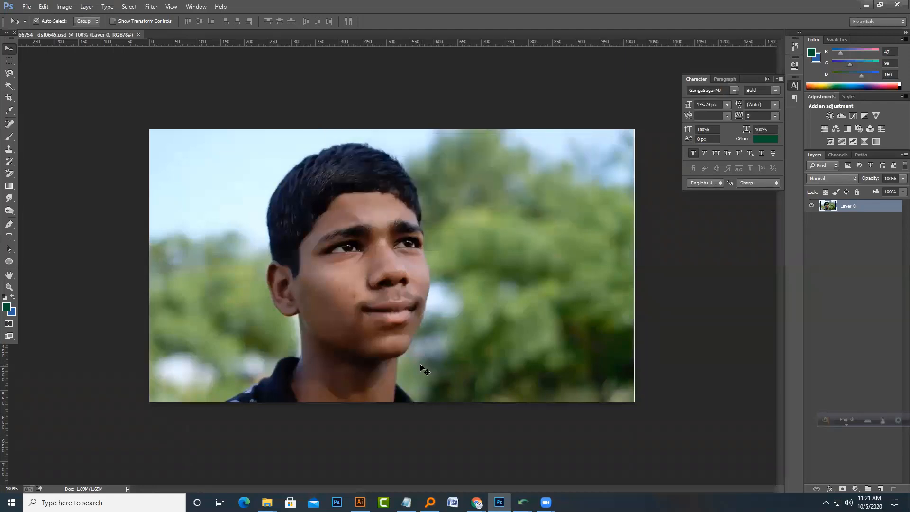